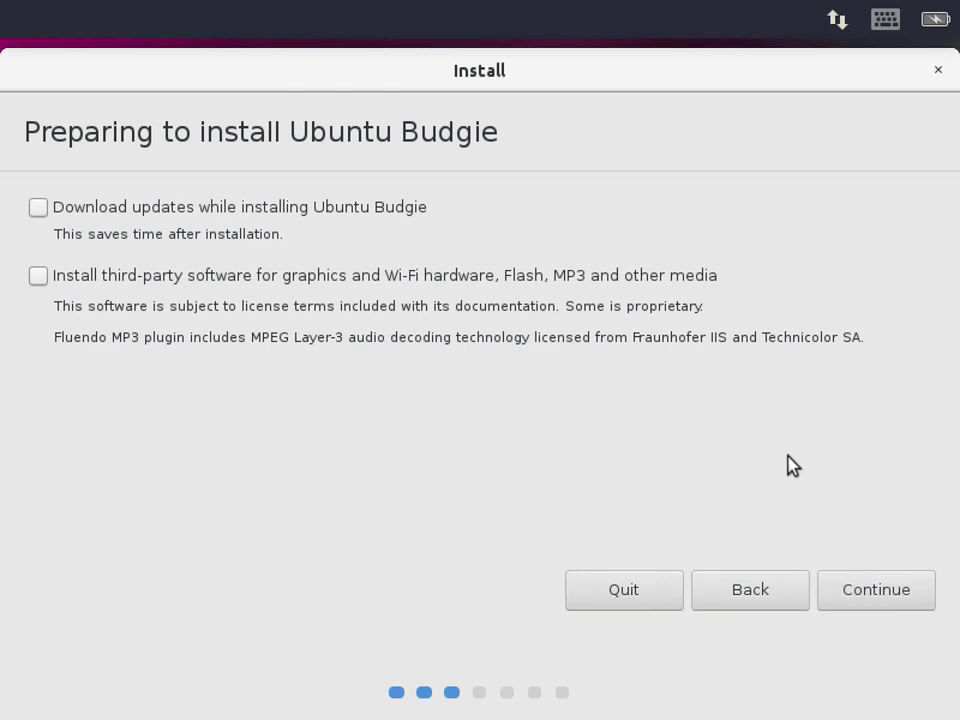
# - Enable downloading updates during installation and installing third-party software for graphics, Wi-Fi, Flash and MP3, and proceed to the installation type
pyautogui.click(314, 212)
pyautogui.click(270, 280)
pyautogui.click(878, 590)
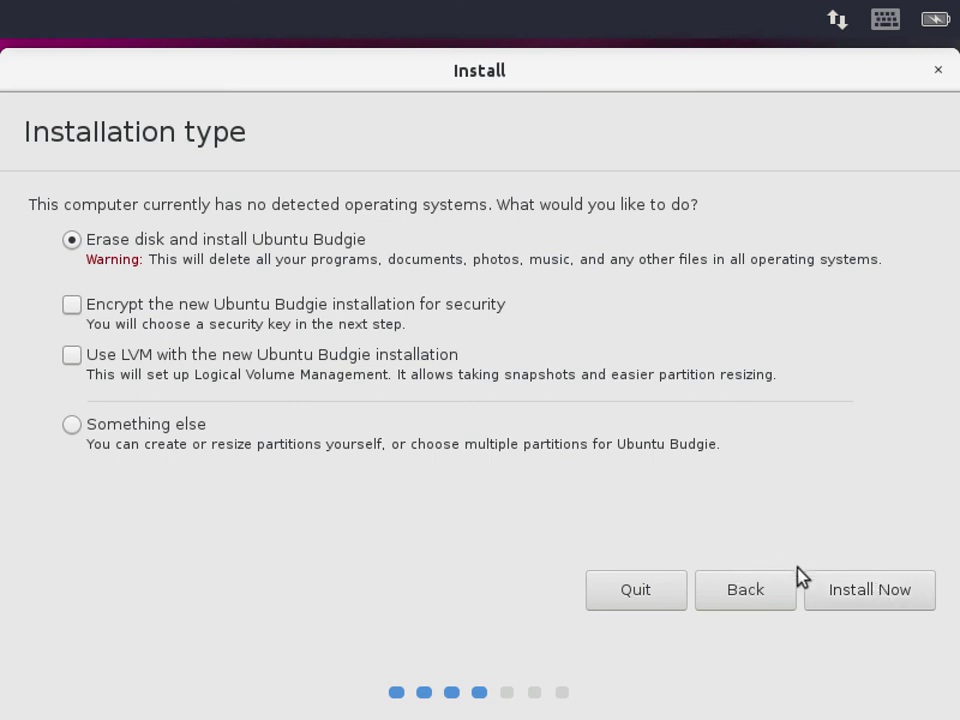
# - Start the installation with the option to erase the disk, confirm the disk changes, and accept Auckland as the location
pyautogui.click(895, 597)
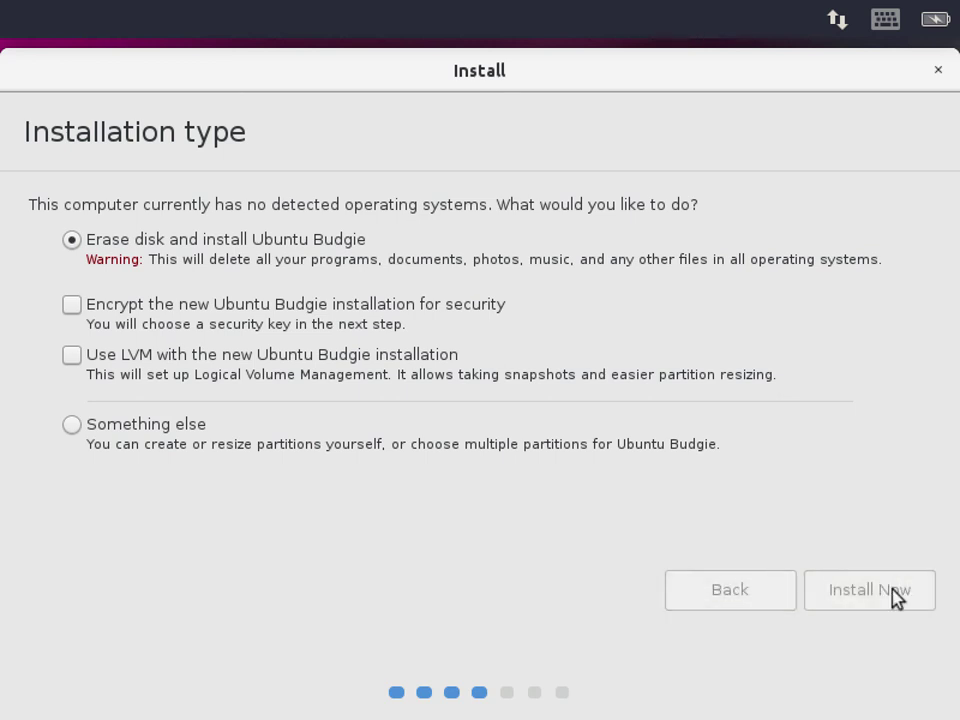
pyautogui.click(879, 512)
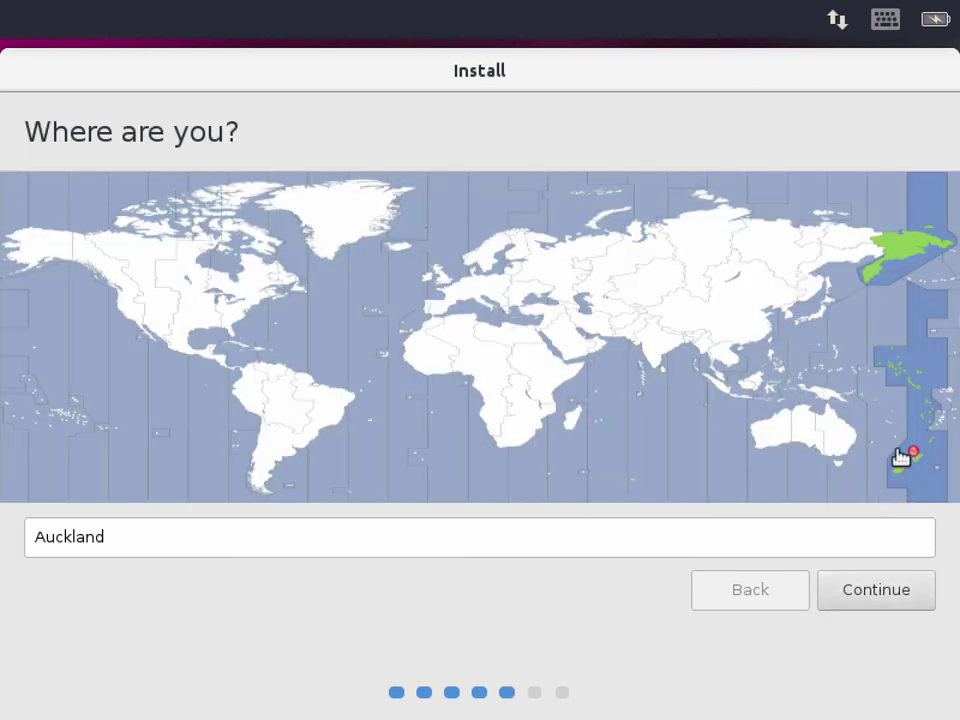
pyautogui.click(865, 583)
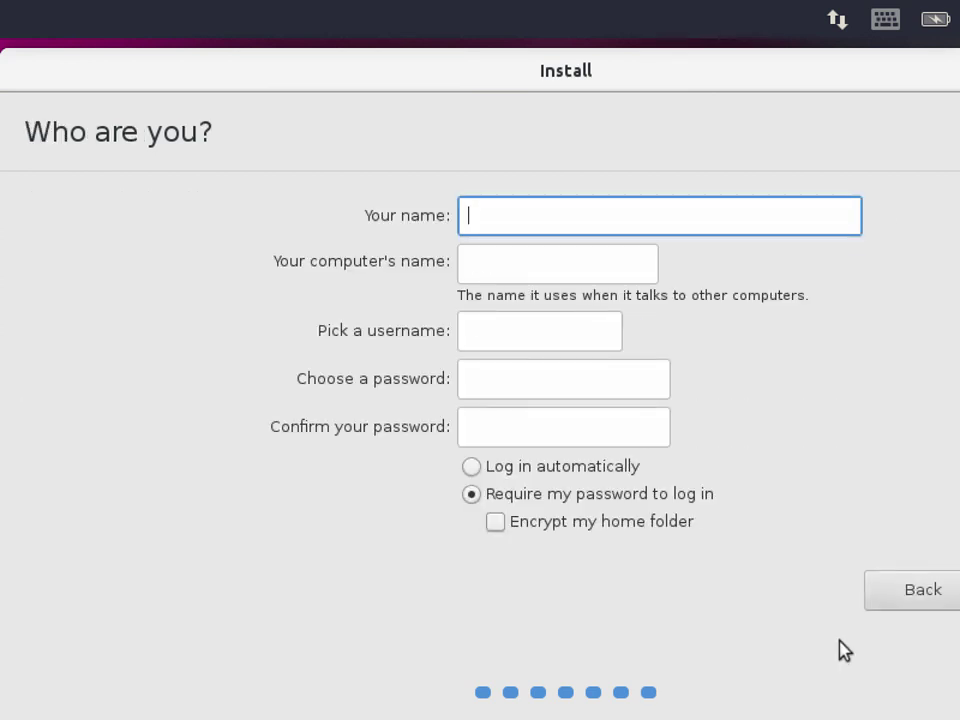
# - Fill in The Ultimate Linux Newbie Guide as the name, with ulng as both the computer's name and the username
pyautogui.write('The Ul')
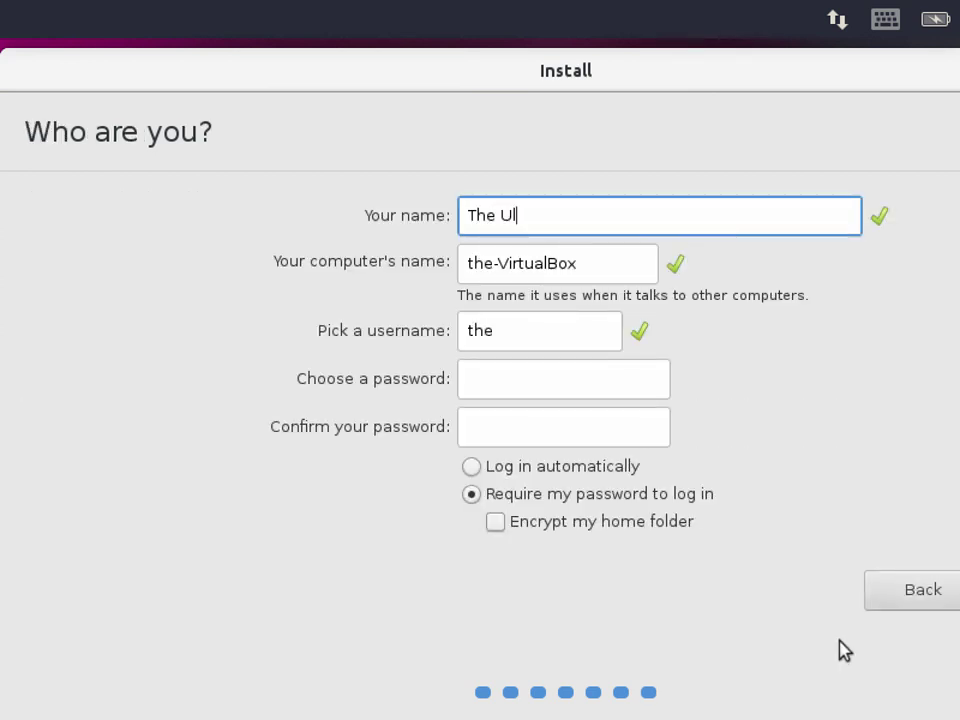
pyautogui.write('timate Li')
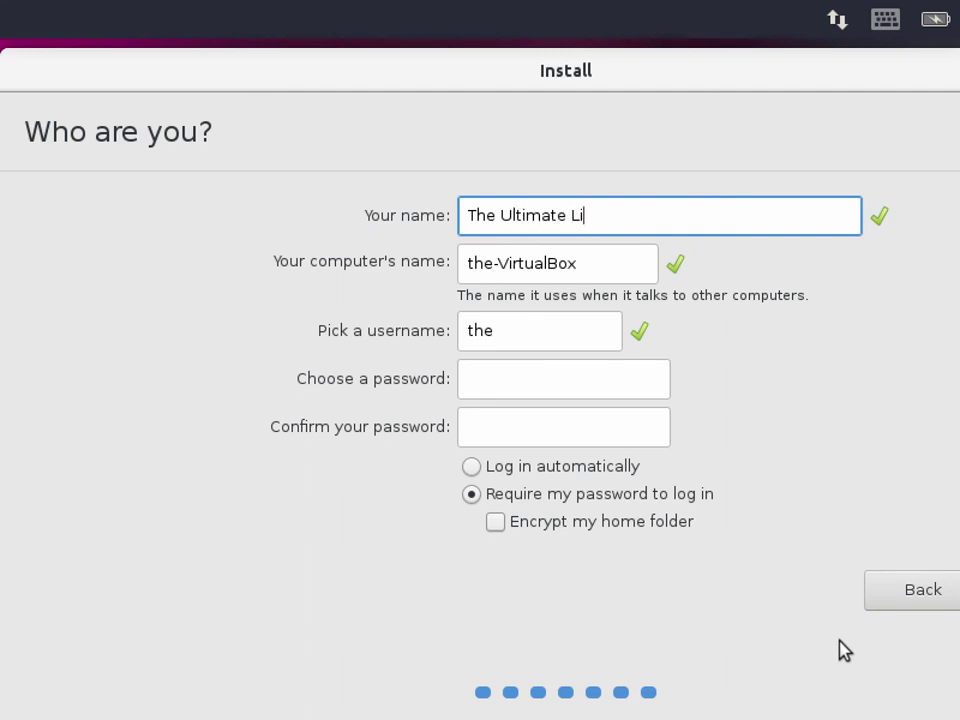
pyautogui.write('nux Newbie Guide')
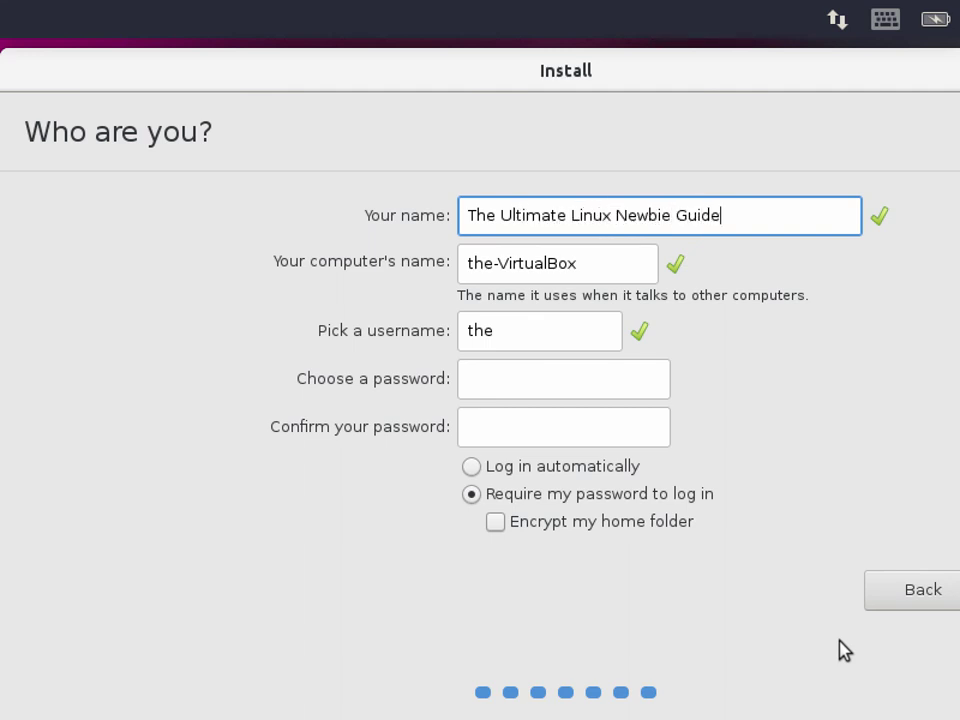
pyautogui.press('Tab')
pyautogui.write('ulng')
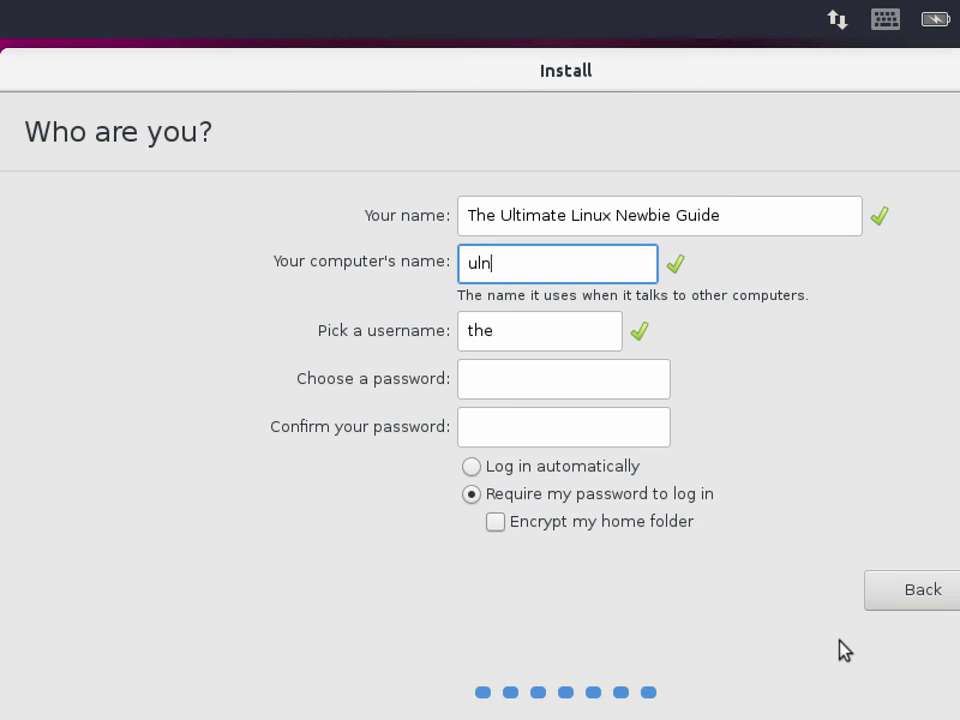
pyautogui.press('Tab')
pyautogui.write('u')
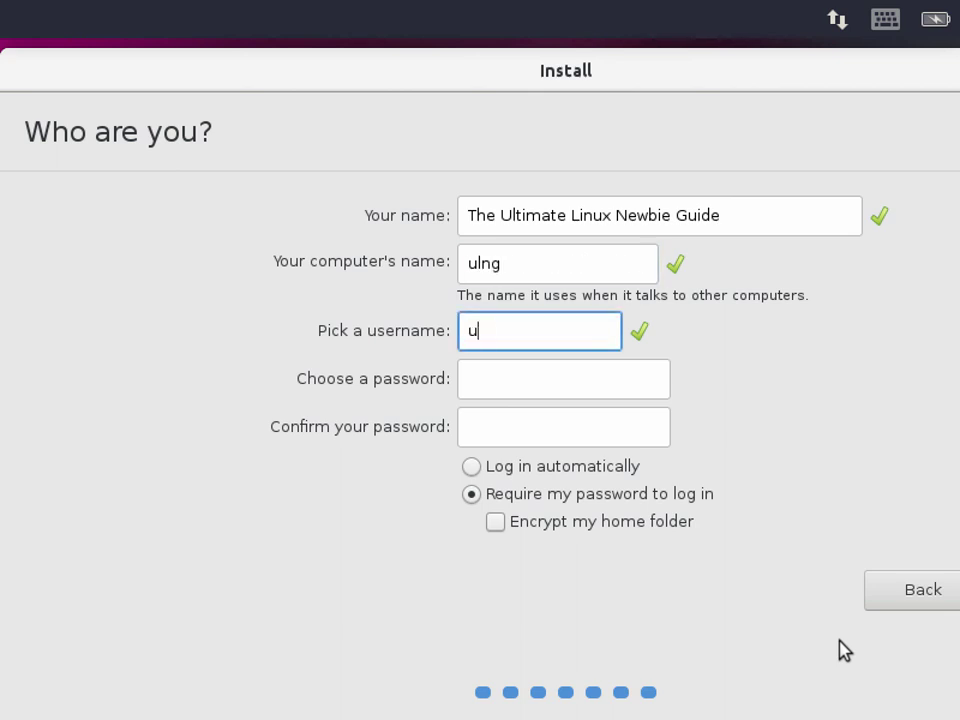
pyautogui.write('lng')
# - Extend the computer's name to ulng-demo
pyautogui.hotkey('shift', 'Tab')
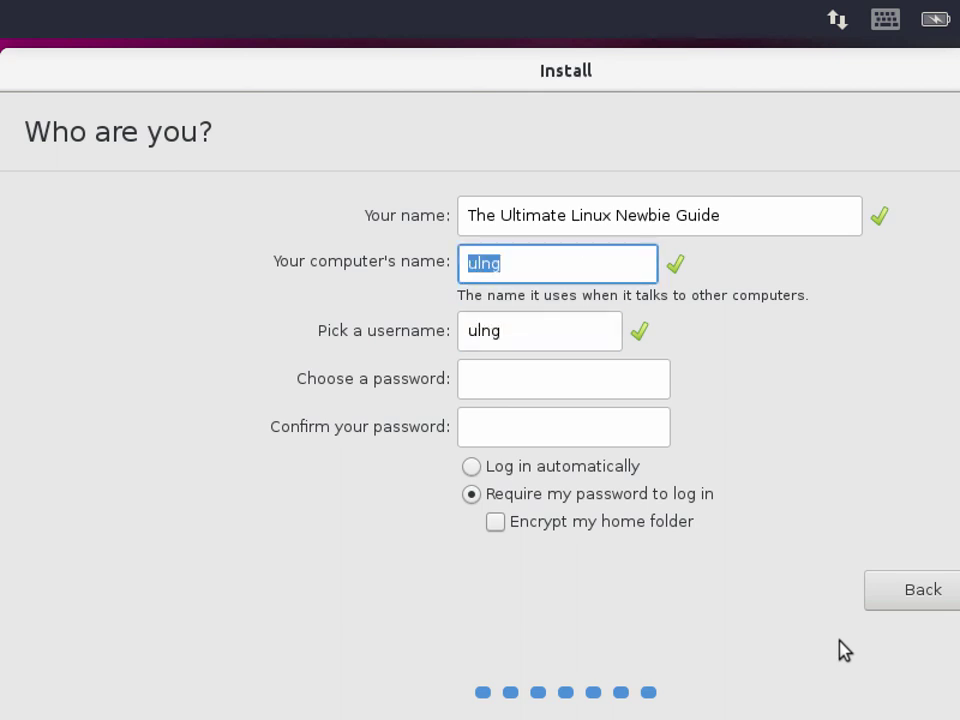
pyautogui.press('End')
pyautogui.write('-')
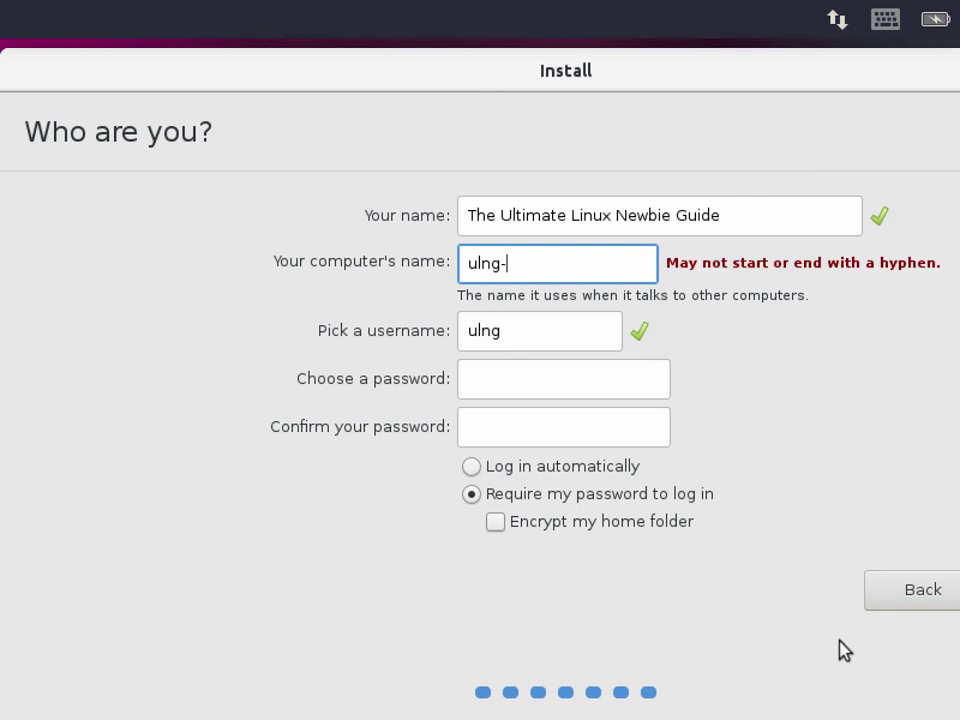
pyautogui.write('demo')
# - Enter and confirm the account password, keep the password required at login, and continue the installation
pyautogui.press('Tab')
pyautogui.press('Tab')
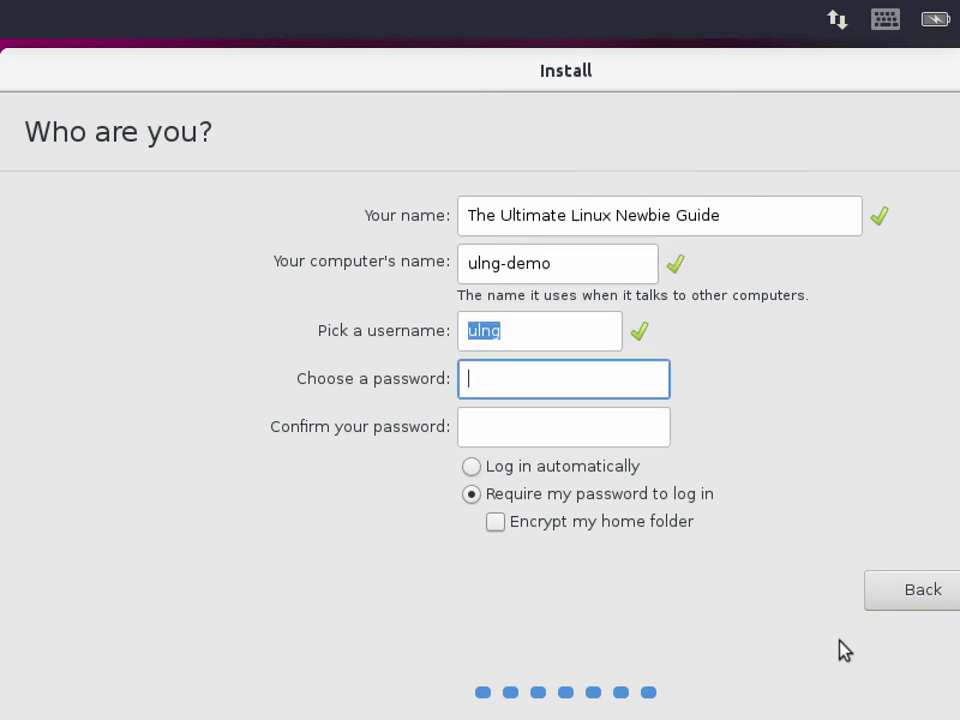
pyautogui.write('********')
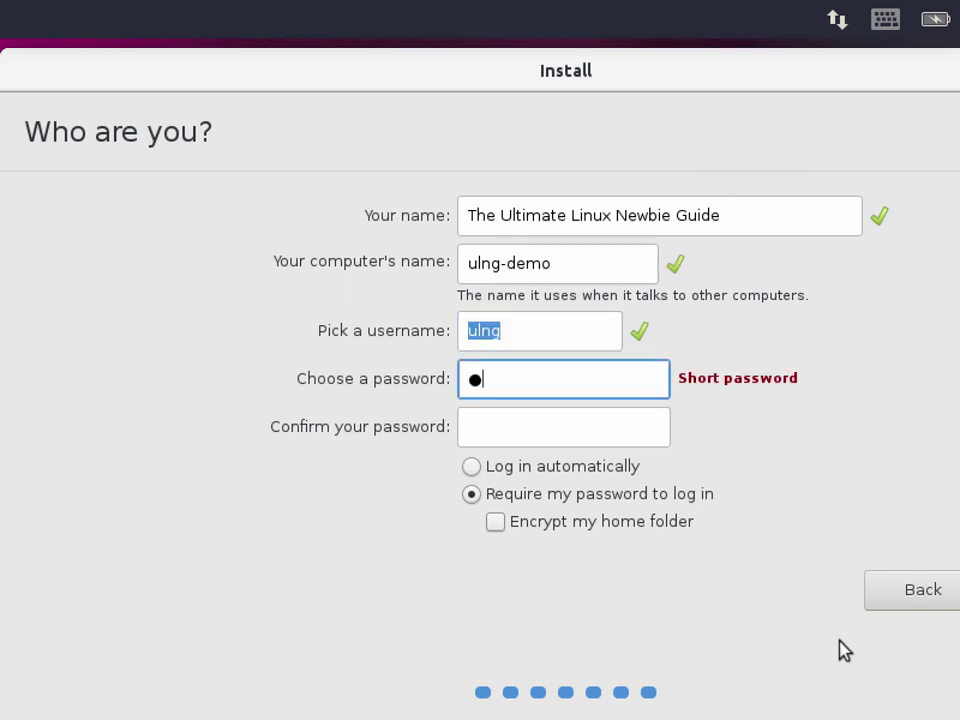
pyautogui.press('Tab')
pyautogui.write('********')
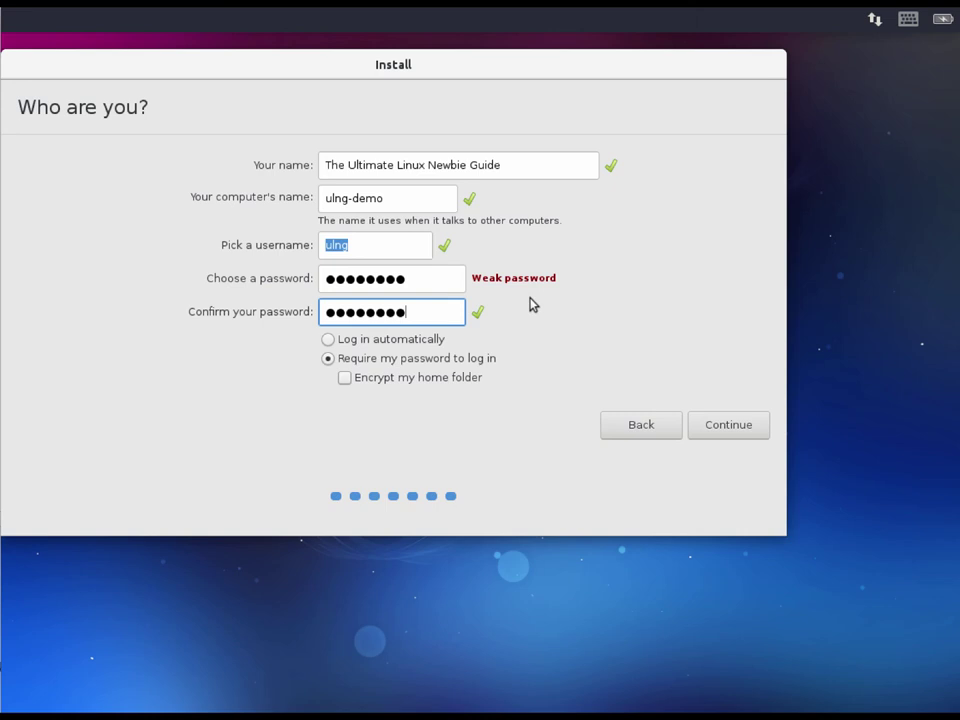
pyautogui.click(724, 425)
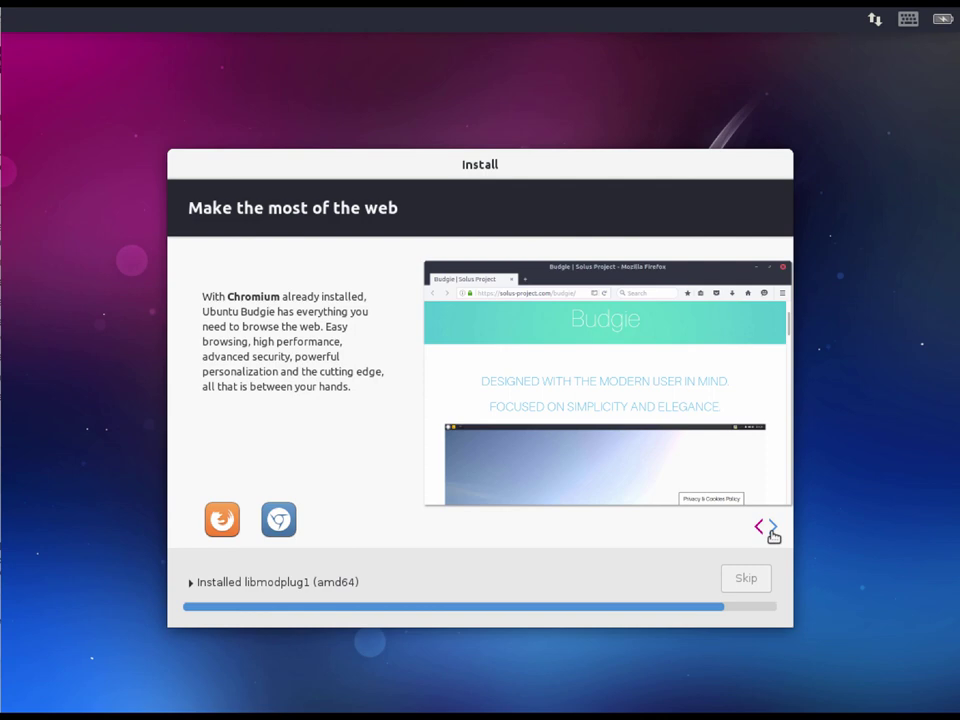
# - Page through the installer slideshow covering the web, office, and music and video applications while the installation runs
pyautogui.click(771, 530)
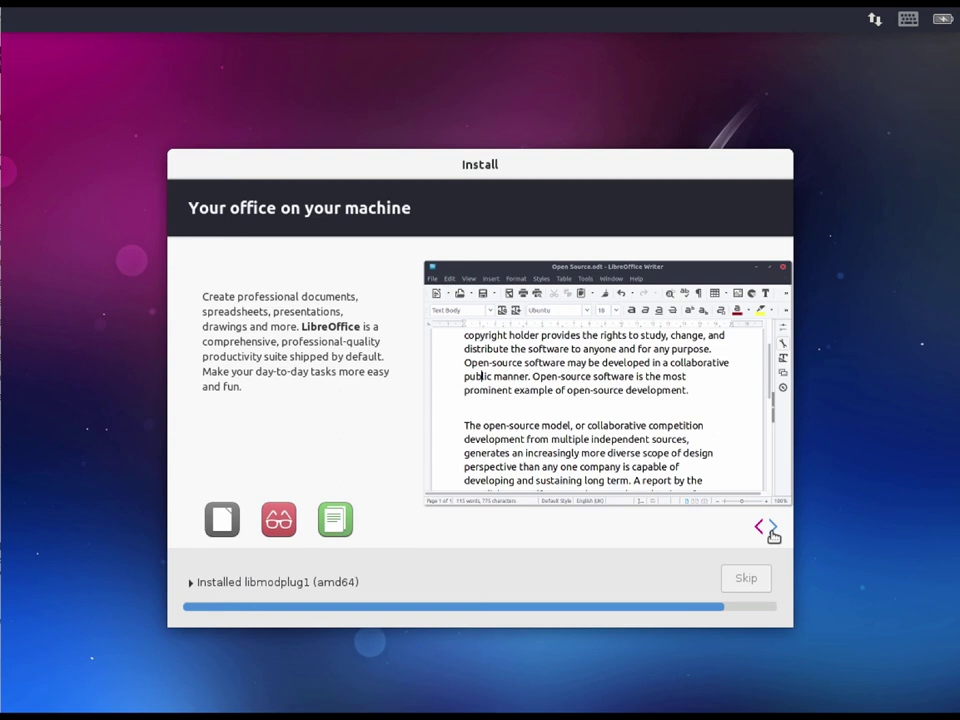
pyautogui.click(771, 530)
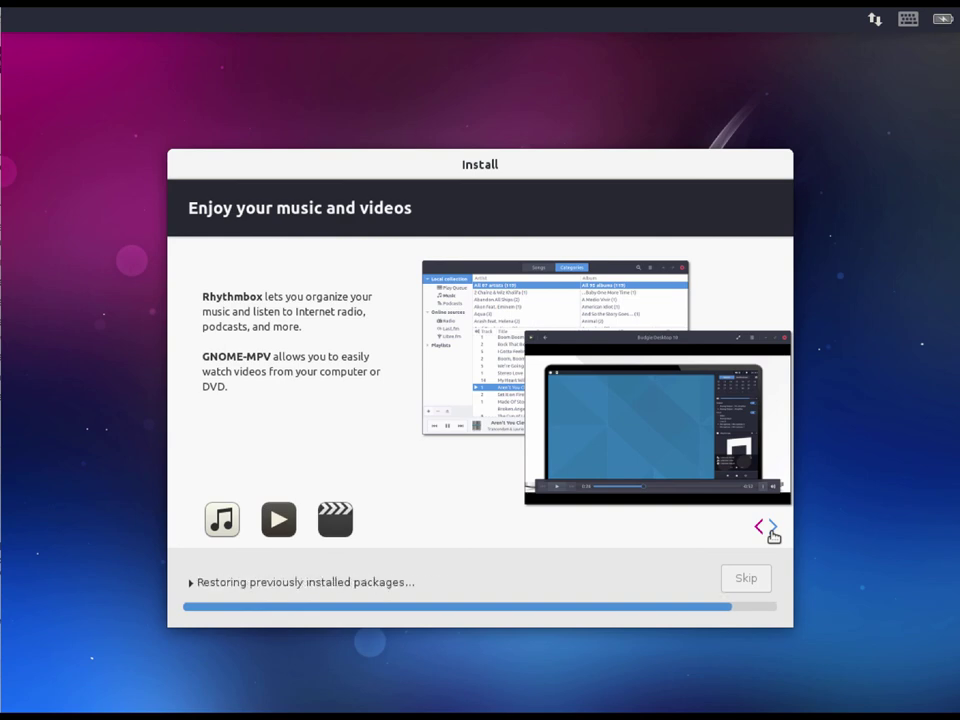
pyautogui.click(771, 530)
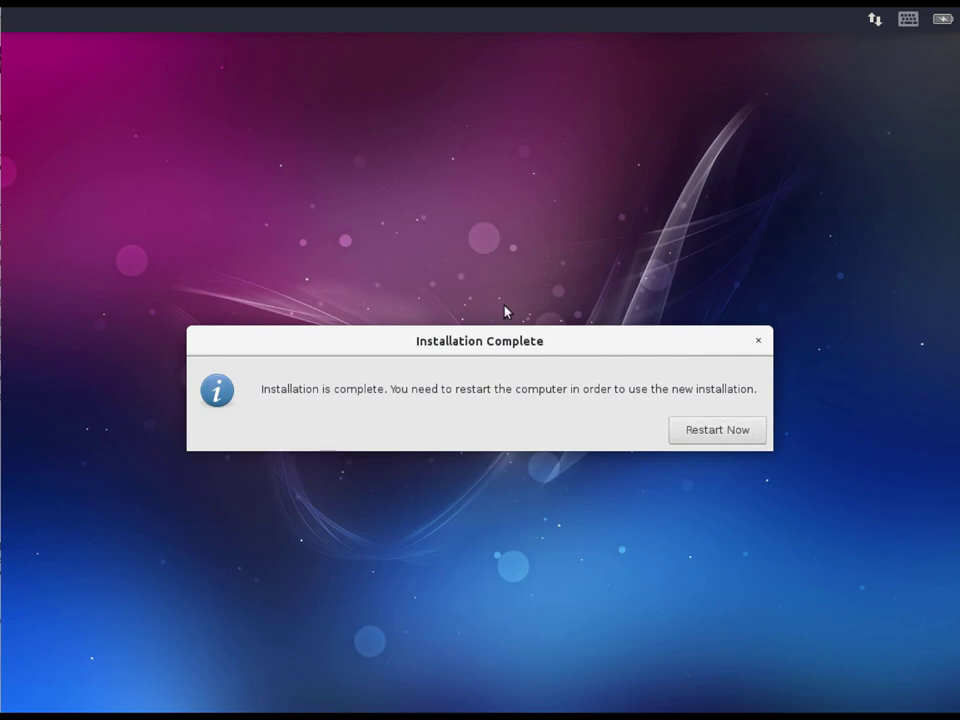
# - Restart into the new installation and log in to The Ultimate Linux Newbie Guide account with the account password
pyautogui.click(215, 3)
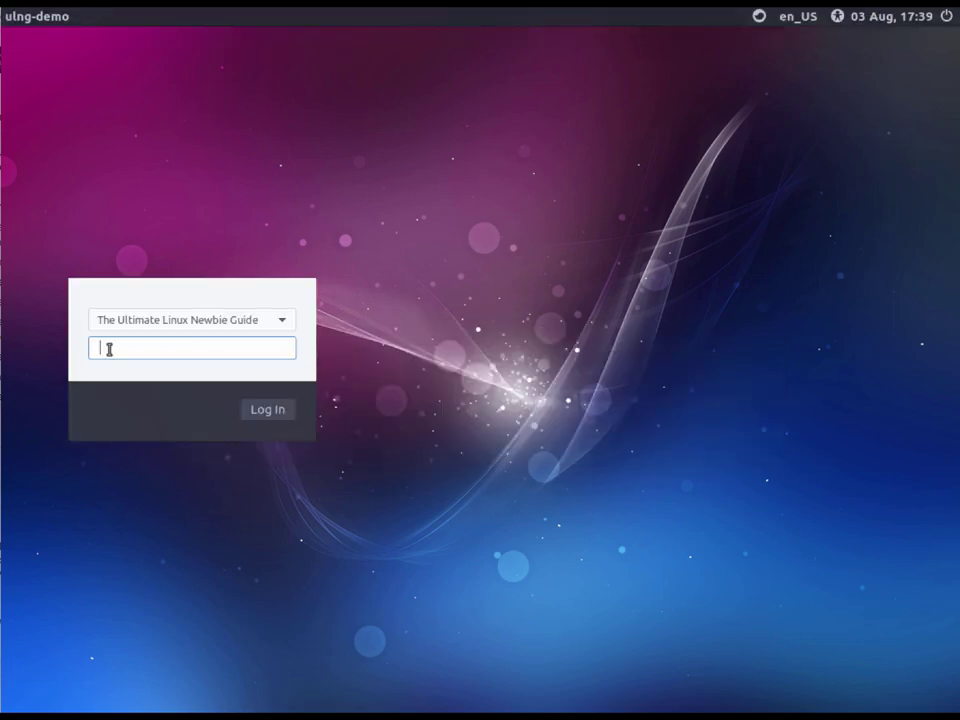
pyautogui.write('••••••••')
pyautogui.press('Return')
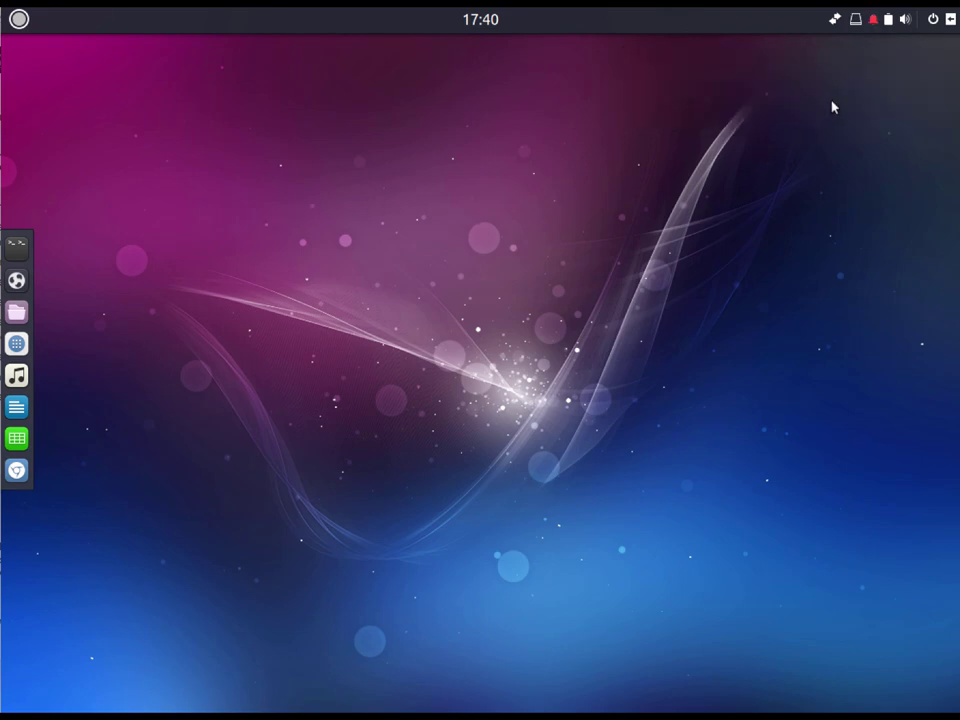
# - Look at the Ethernet network connection options and the storage devices indicator on the new desktop
pyautogui.click(835, 19)
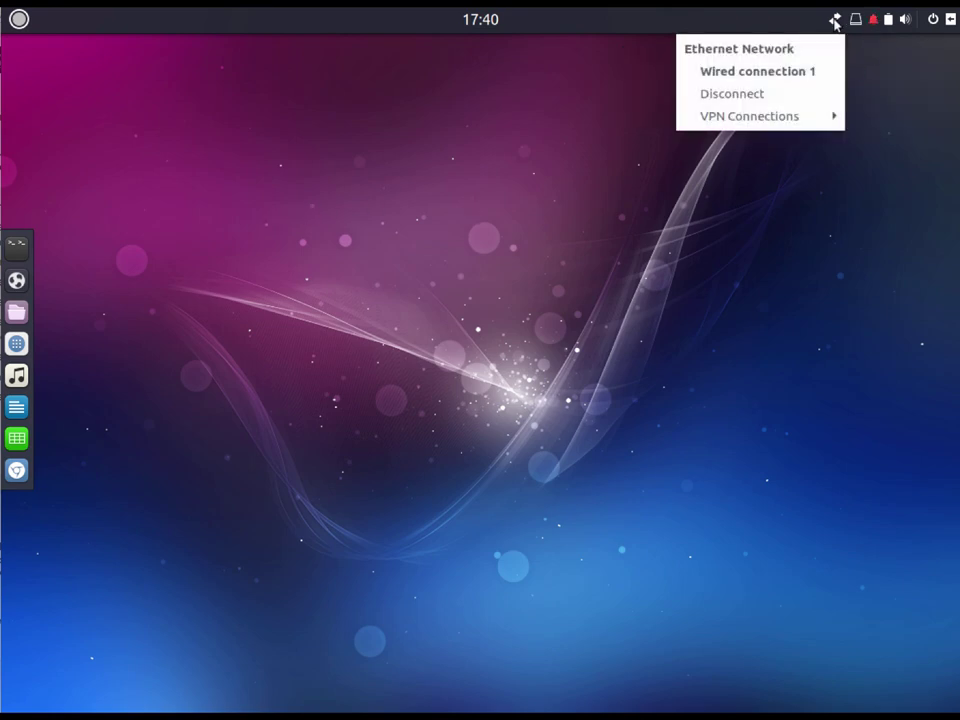
pyautogui.click(856, 20)
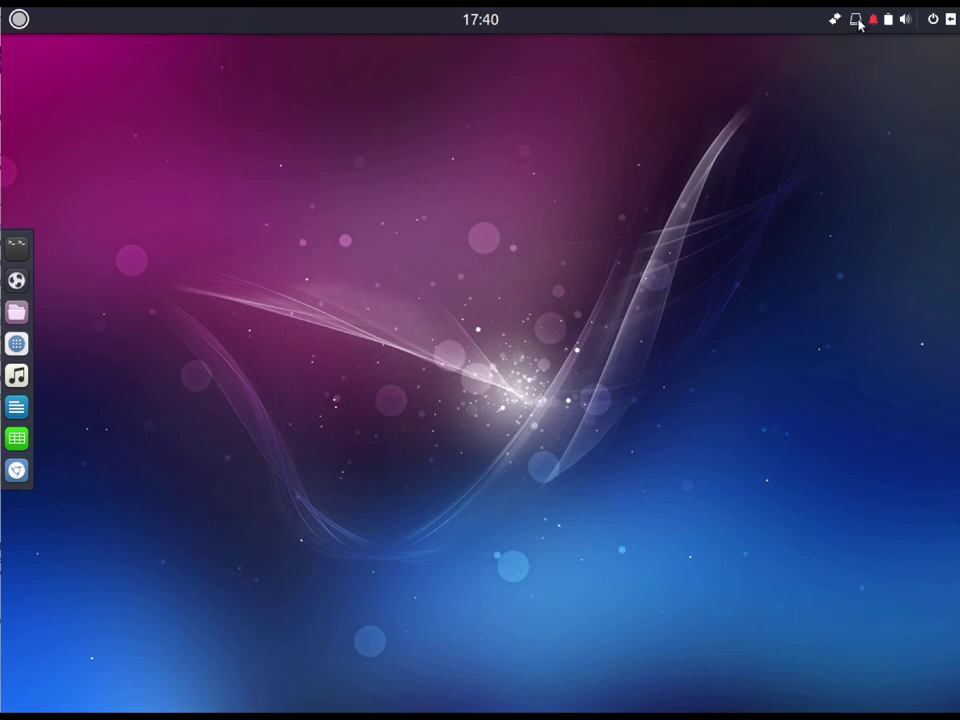
pyautogui.click(857, 20)
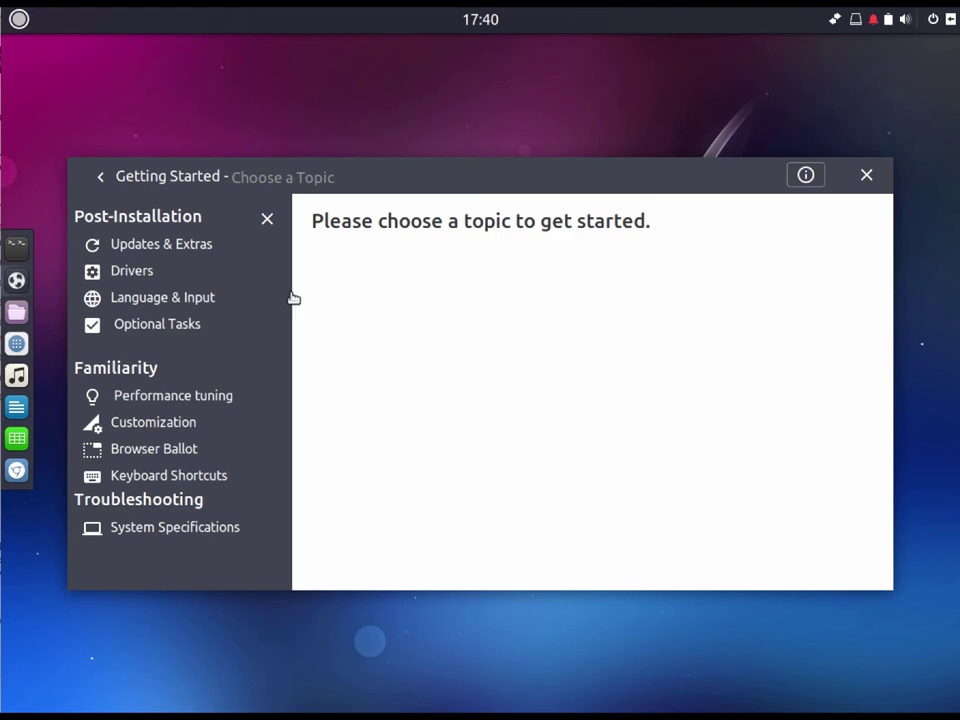
# - Install the Restricted Extras from the Updates & Extras topic of the Getting Started guide
pyautogui.click(184, 246)
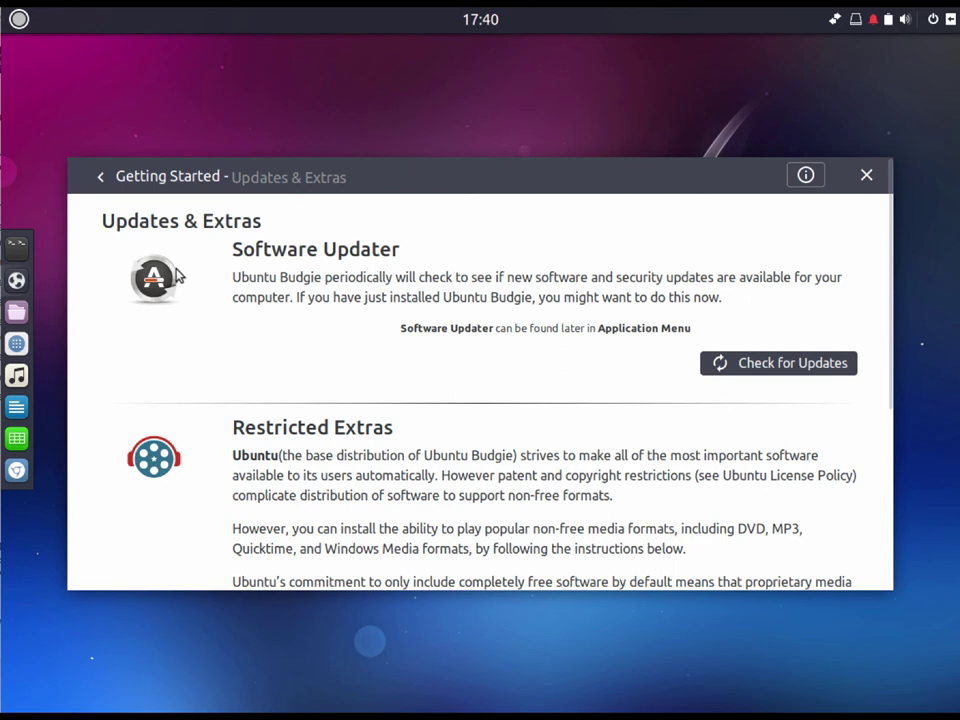
pyautogui.scroll(-3, 324, 401)
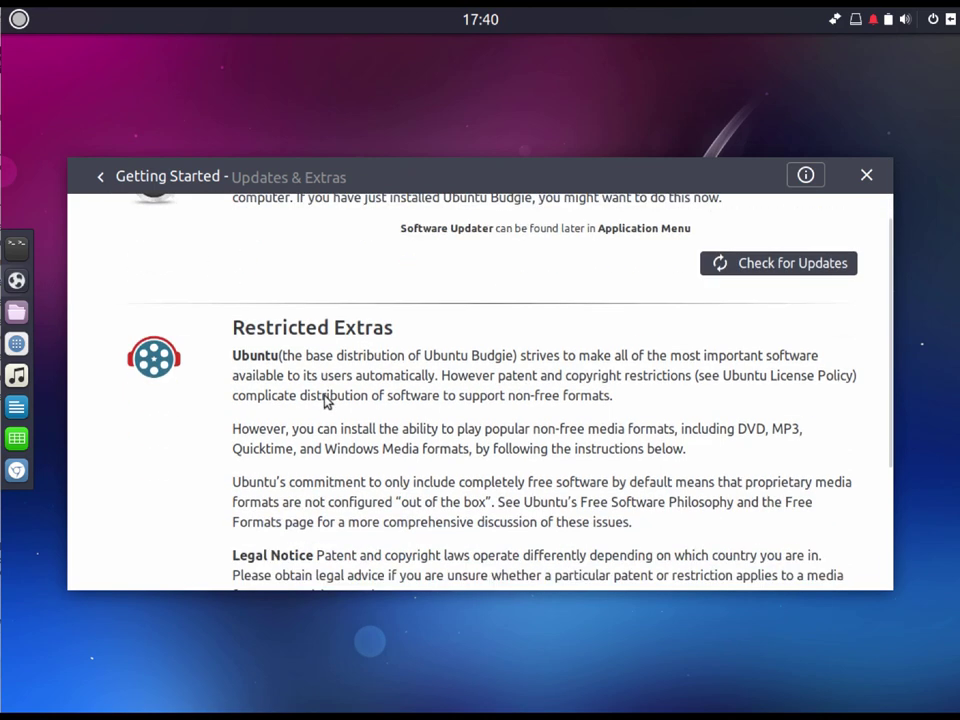
pyautogui.scroll(-1, 324, 401)
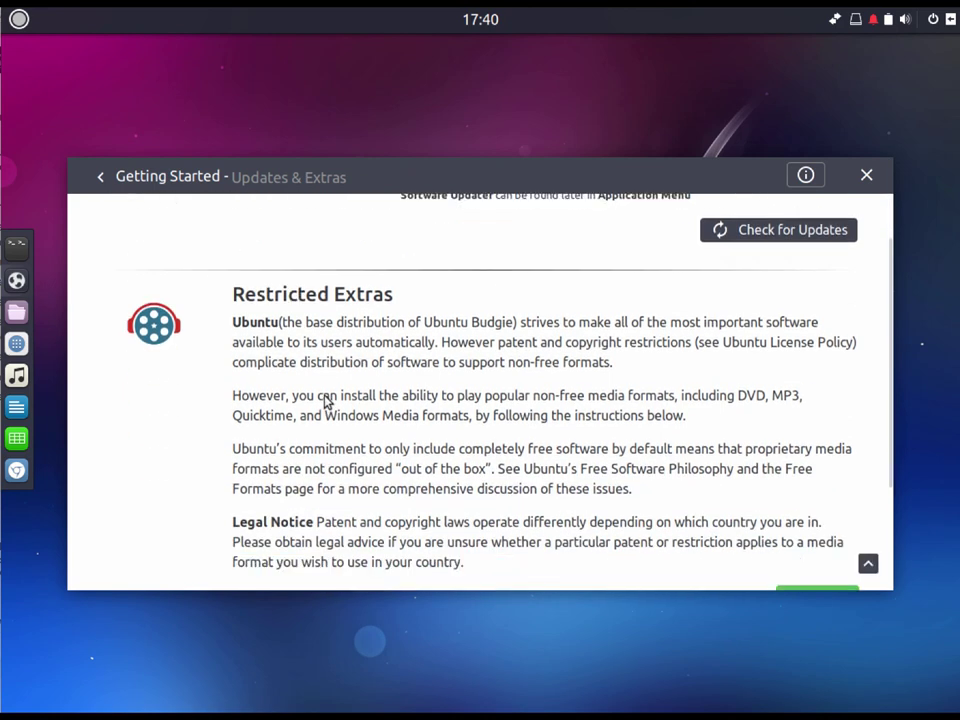
pyautogui.scroll(-1, 324, 401)
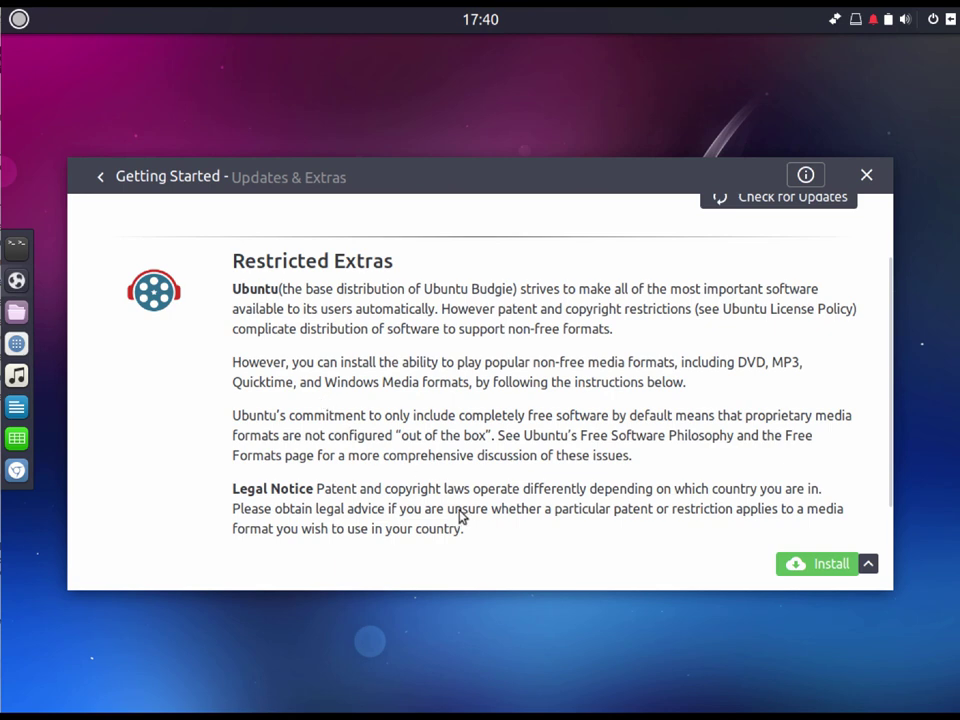
pyautogui.click(810, 566)
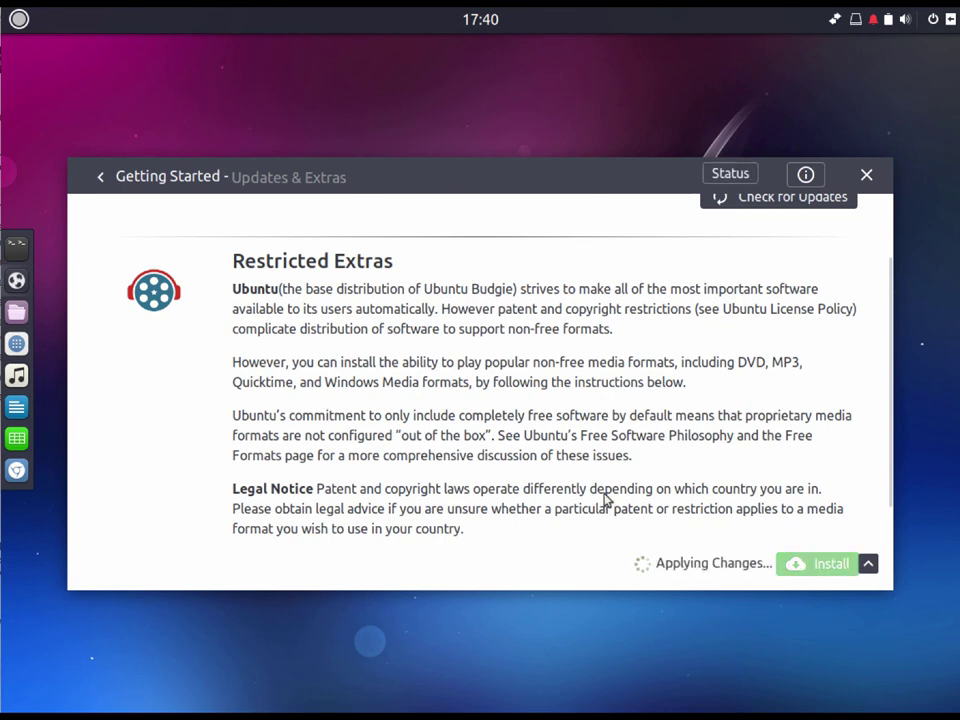
# - Check the status of the running restricted-extras installation task and dismiss the task overview
pyautogui.scroll(-3, 605, 500)
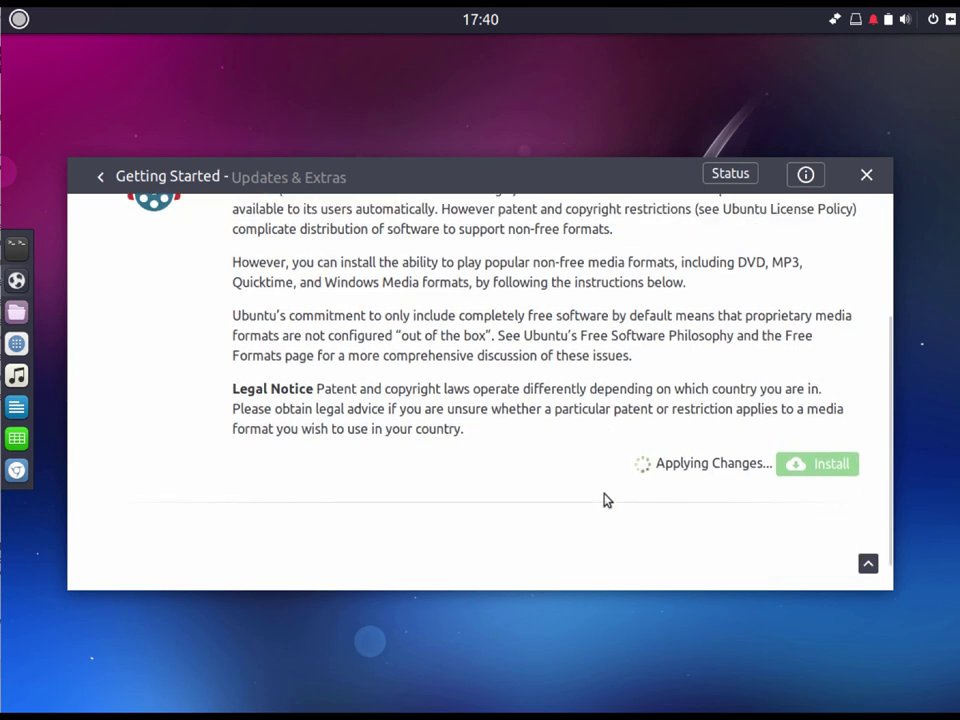
pyautogui.scroll(-1, 605, 500)
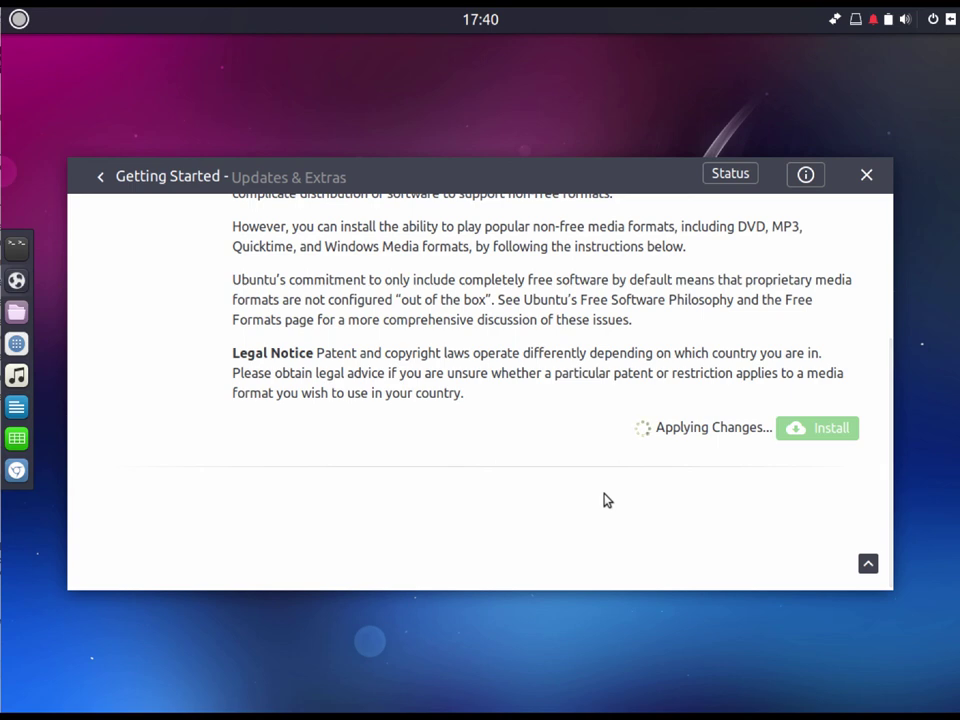
pyautogui.scroll(4, 605, 500)
pyautogui.scroll(5, 605, 500)
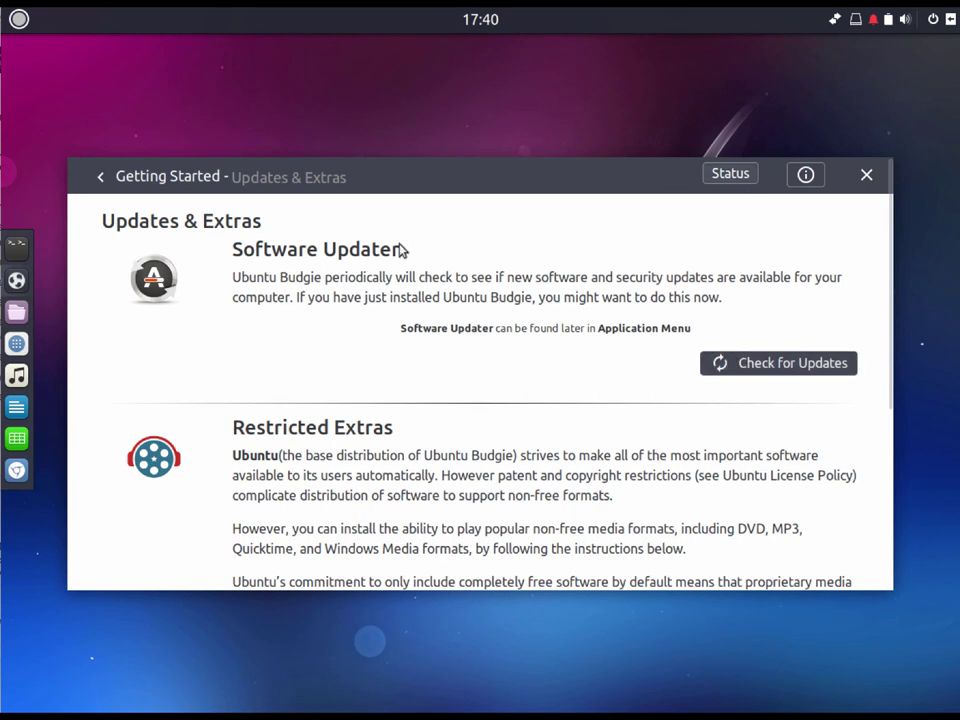
pyautogui.click(749, 175)
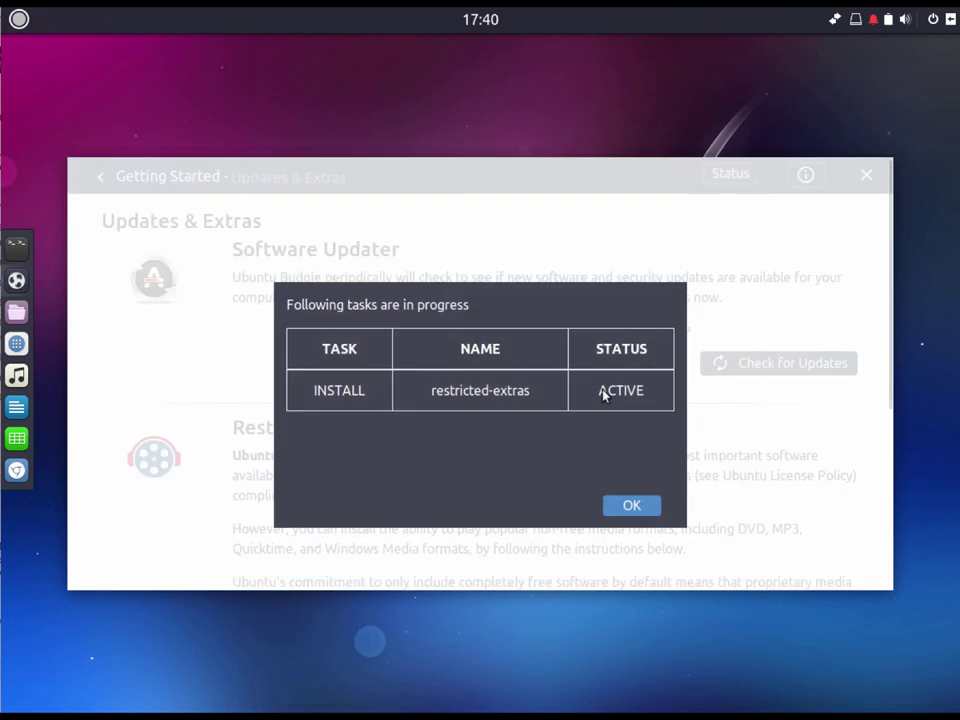
pyautogui.click(630, 505)
# - Read the Drivers topic of the Getting Started guide, including the section on proprietary or open source drivers
pyautogui.click(102, 182)
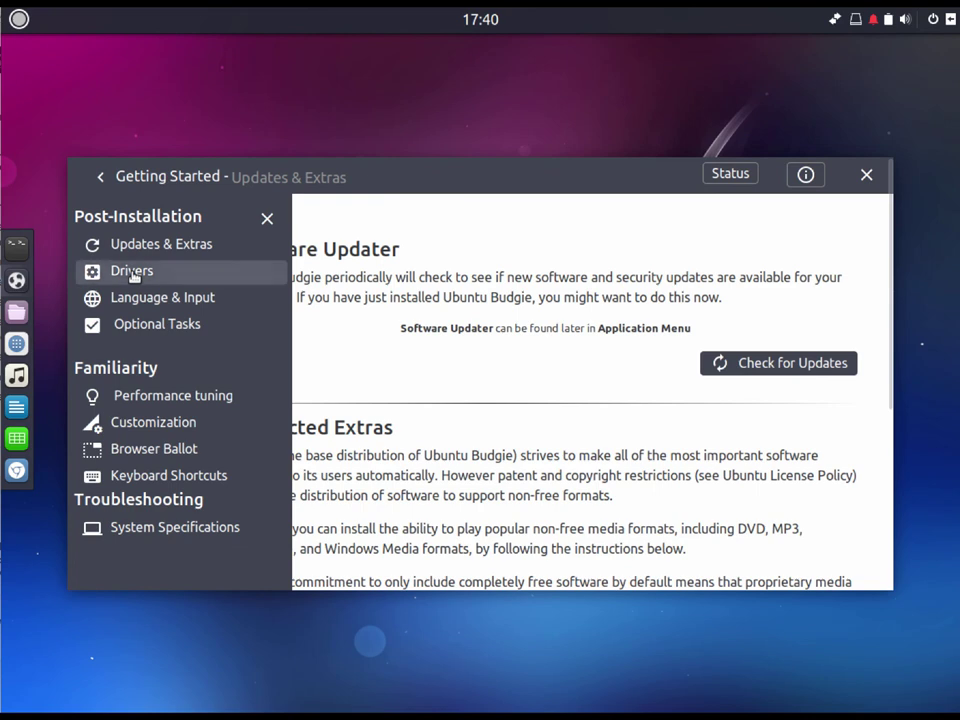
pyautogui.click(133, 272)
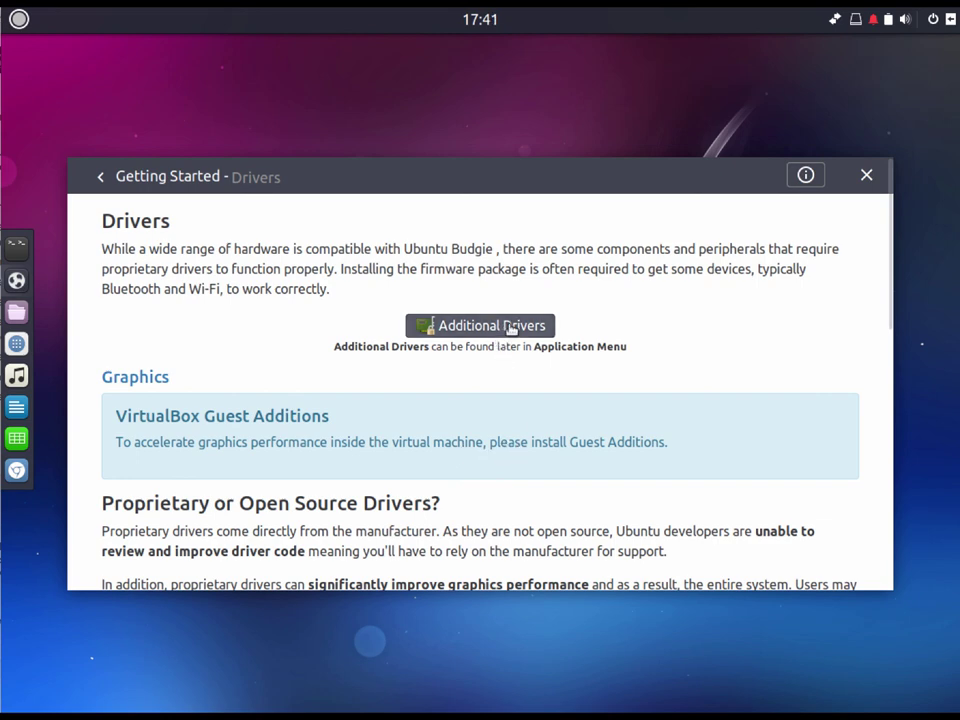
pyautogui.scroll(-5, 457, 475)
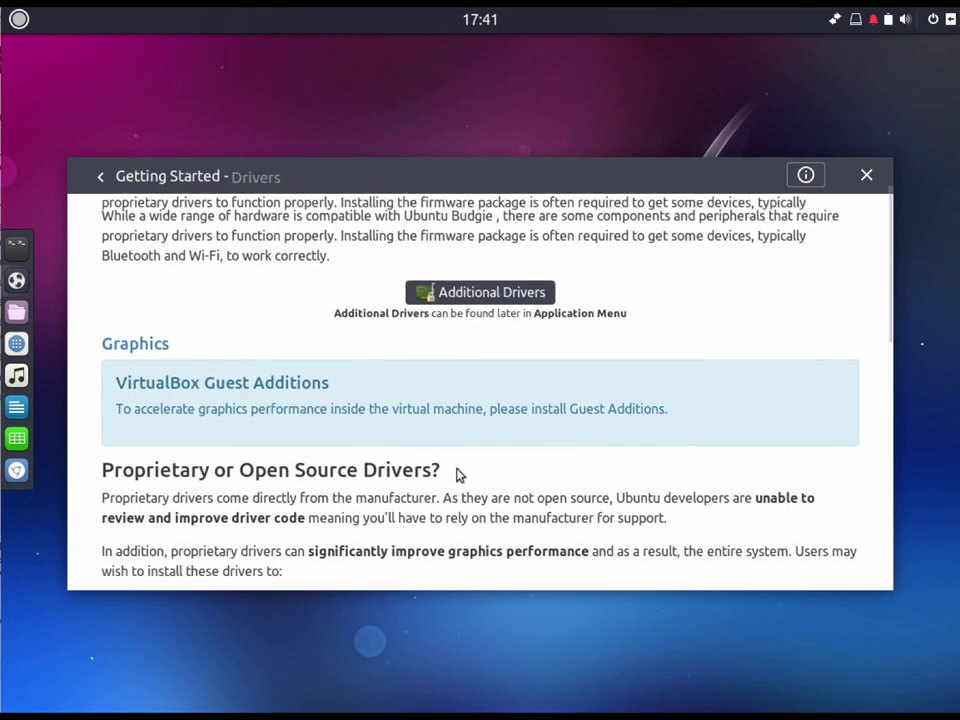
# - In Additional Drivers, select the virtualbox-guest-x11 driver for the VirtualBox Graphics Adapter and continue using a manually installed driver for the VirtualBox Guest Service
pyautogui.scroll(-5, 457, 475)
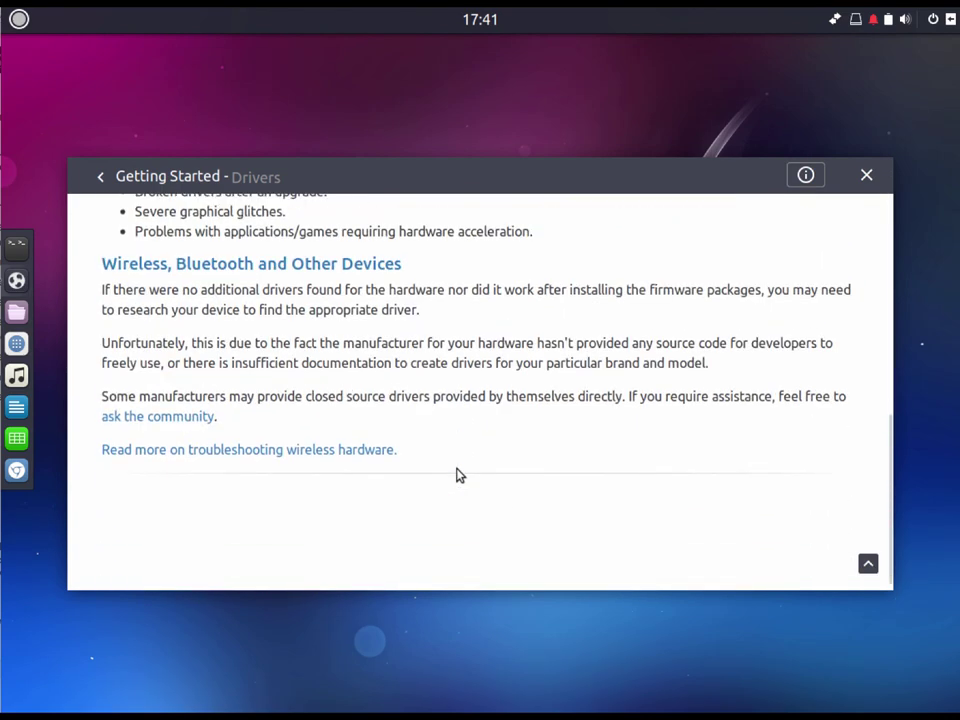
pyautogui.scroll(10, 457, 475)
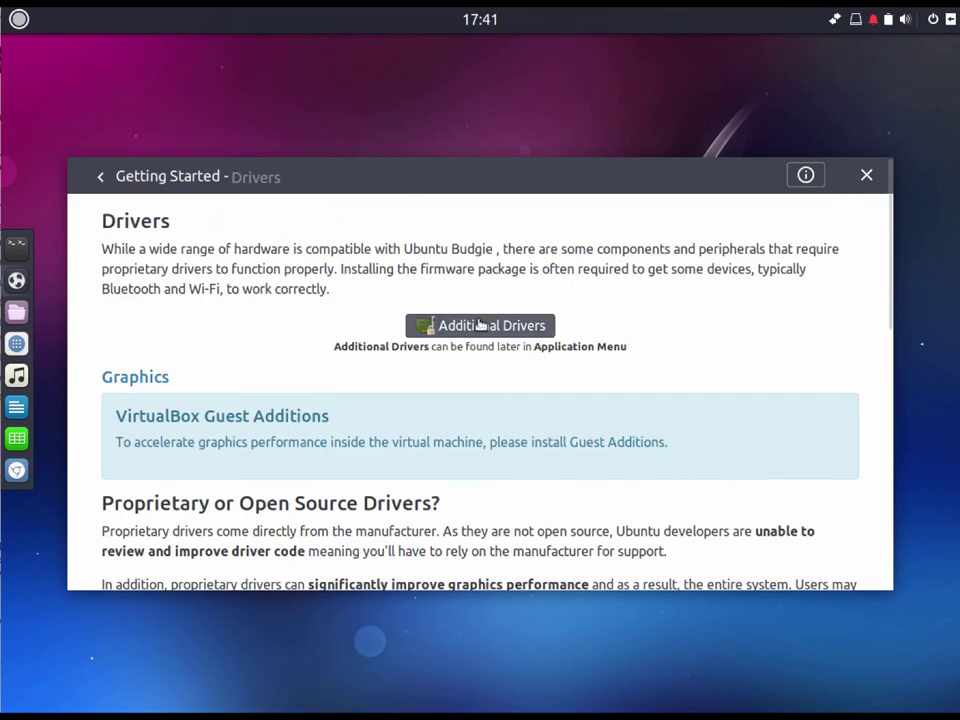
pyautogui.click(480, 325)
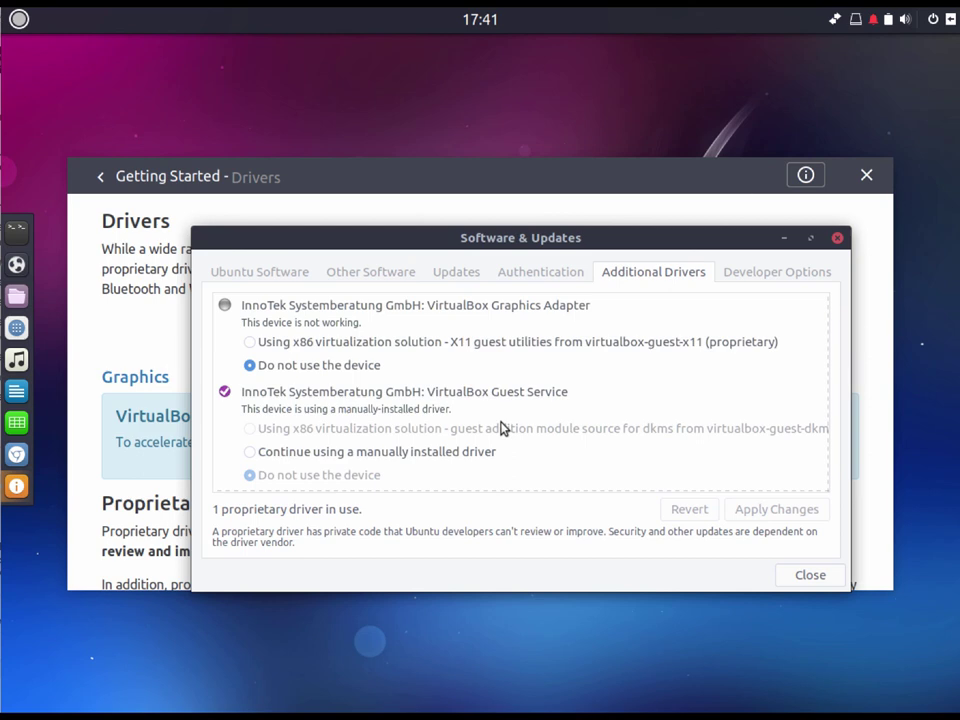
pyautogui.click(250, 342)
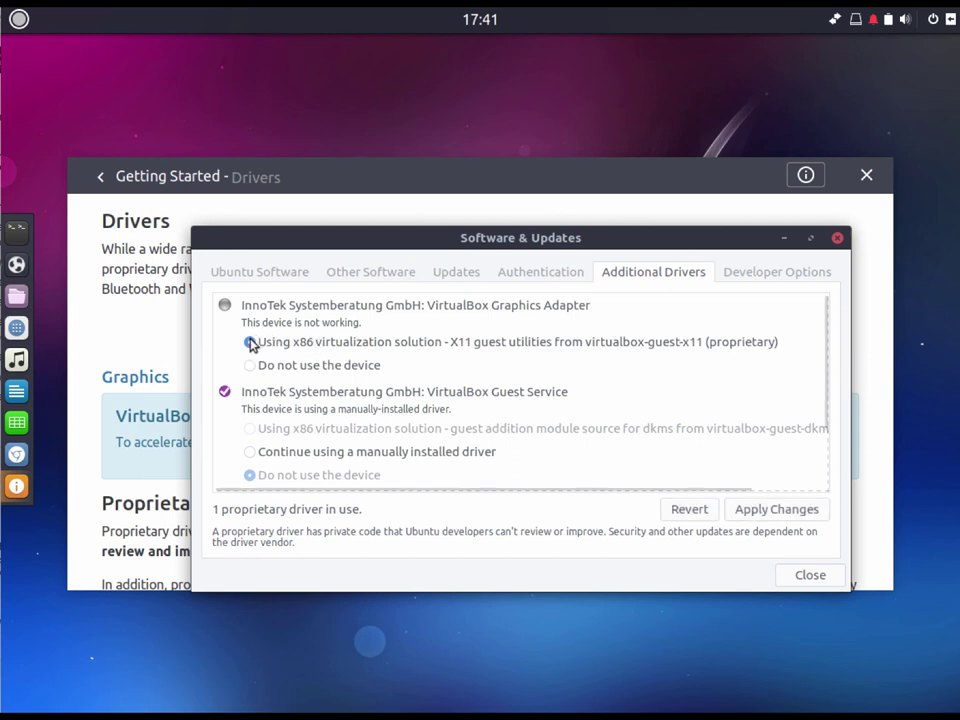
pyautogui.scroll(-1, 290, 383)
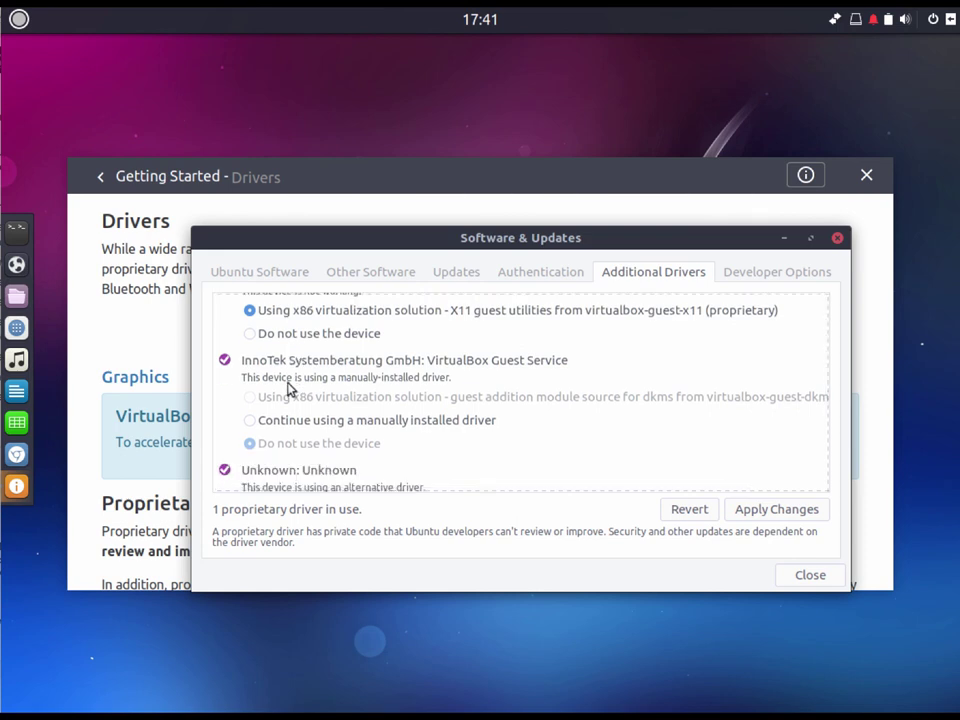
pyautogui.scroll(-1, 288, 390)
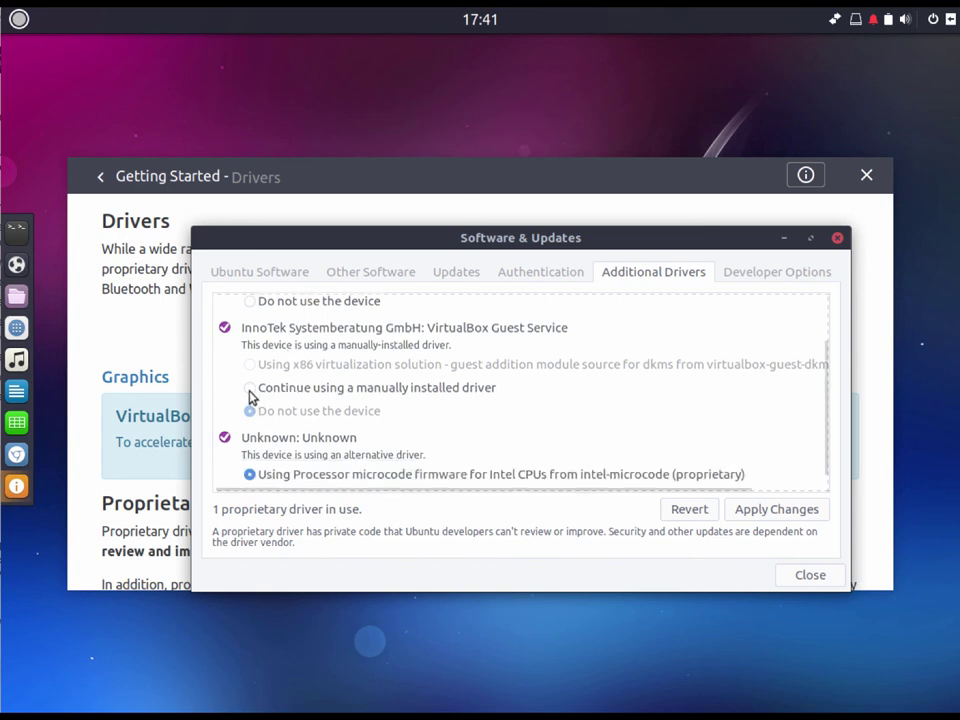
pyautogui.click(250, 388)
pyautogui.scroll(-1, 253, 405)
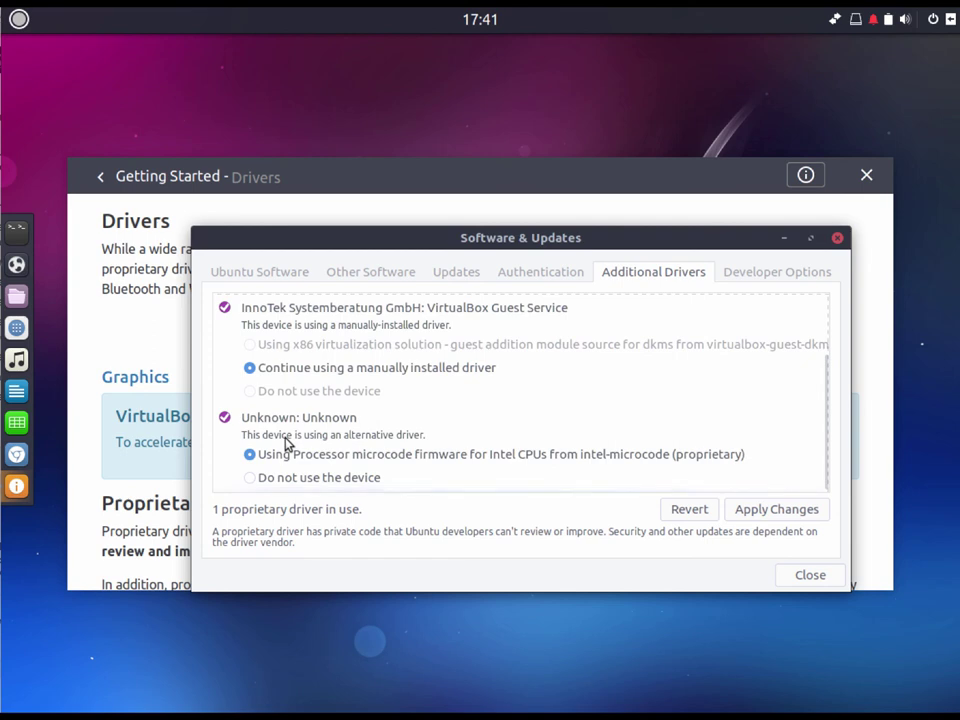
# - Apply the driver changes, authenticating with the account password, and close the Software & Updates window
pyautogui.click(768, 511)
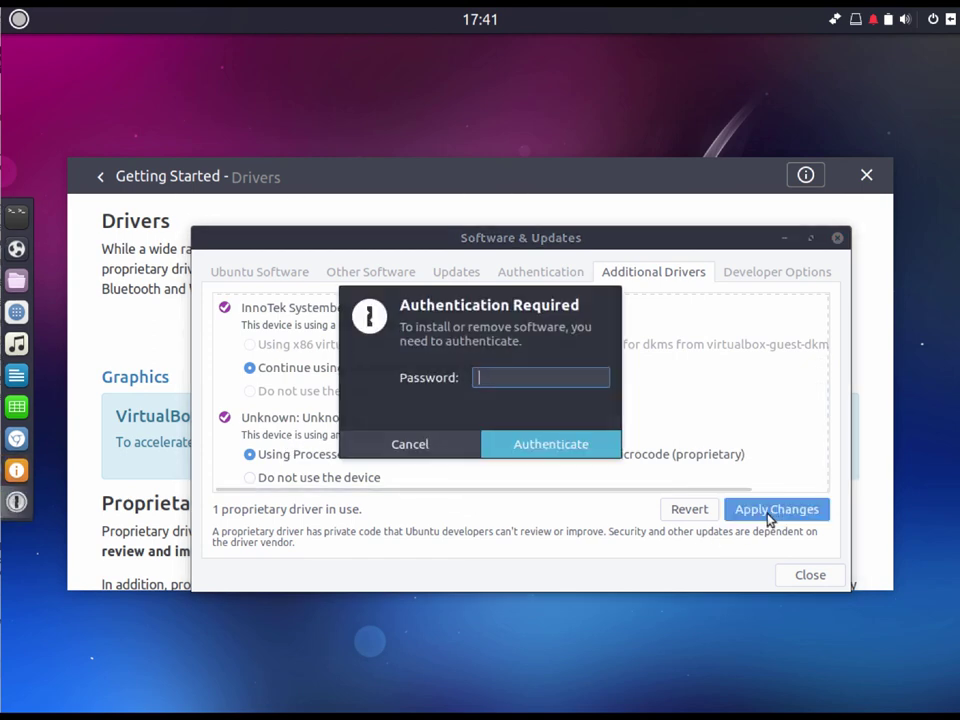
pyautogui.write('••••••••')
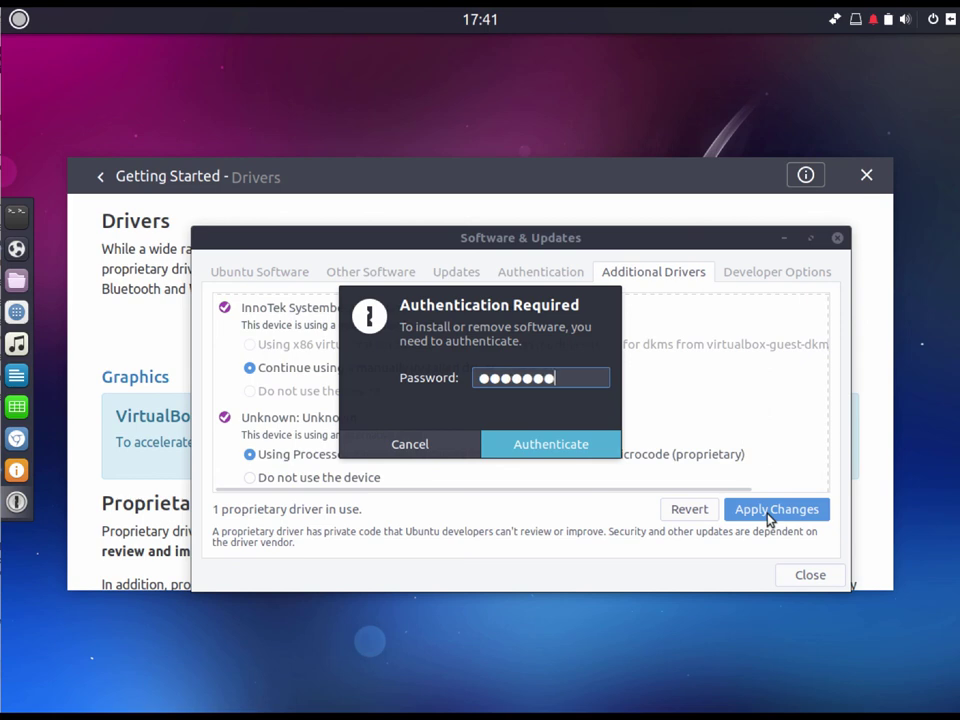
pyautogui.press('Return')
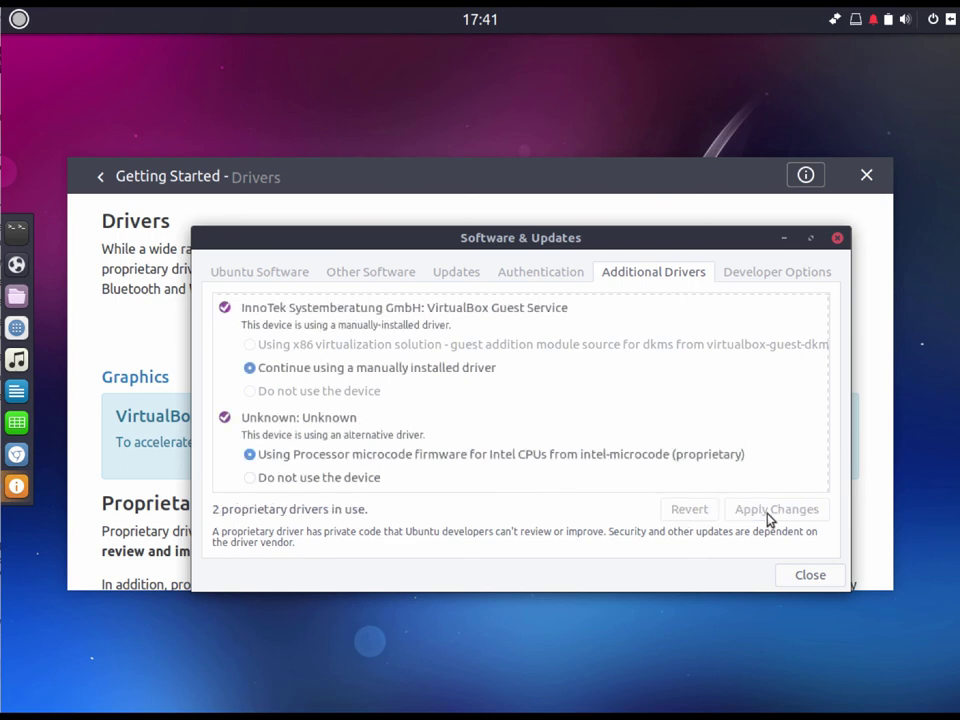
pyautogui.scroll(2, 743, 420)
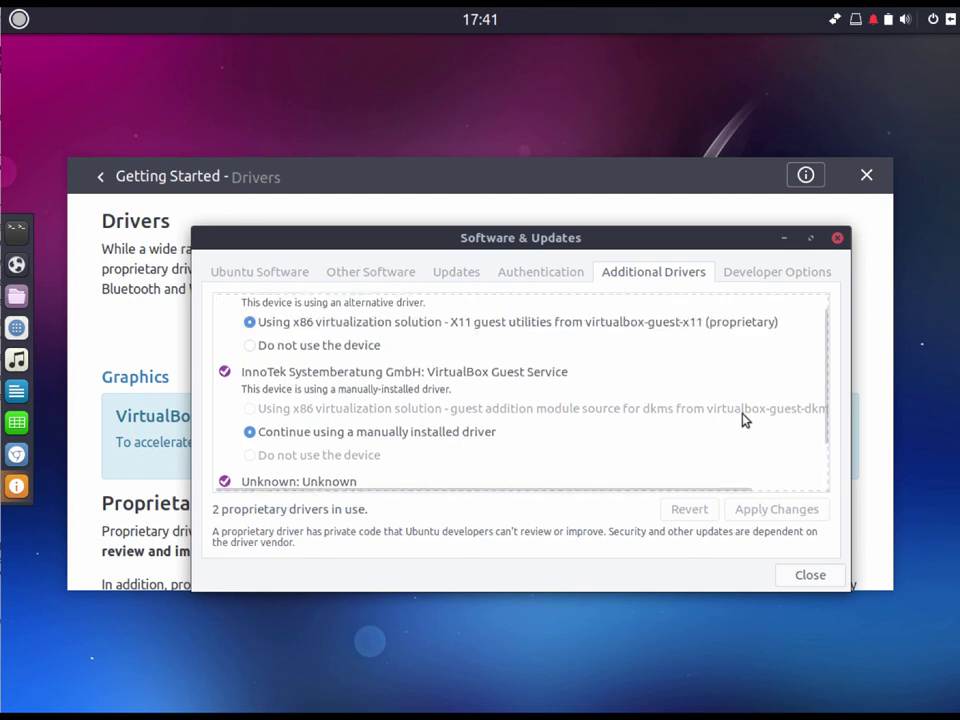
pyautogui.scroll(1, 743, 420)
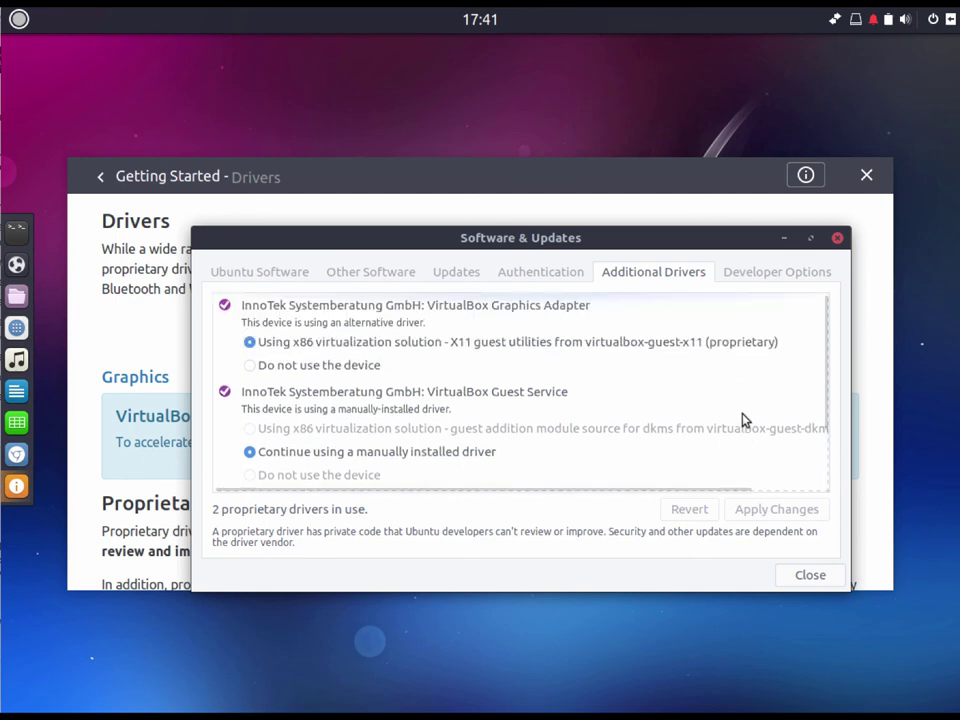
pyautogui.click(805, 576)
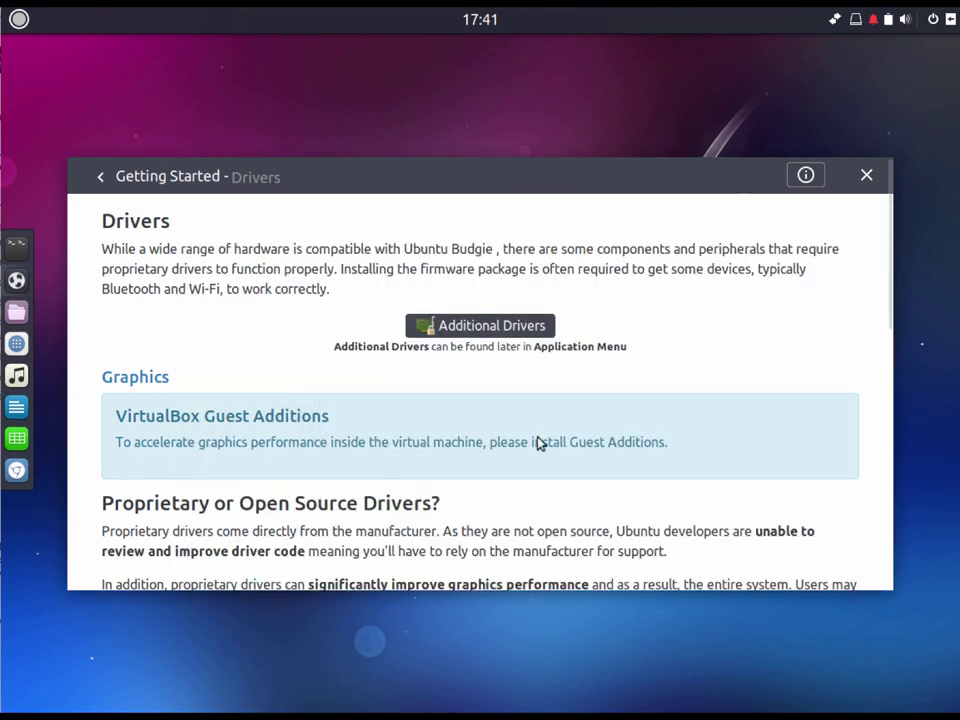
# - Read the Optional Tasks topic of the Getting Started guide, covering its Backups, Firewall and Users sections
pyautogui.scroll(-3, 537, 442)
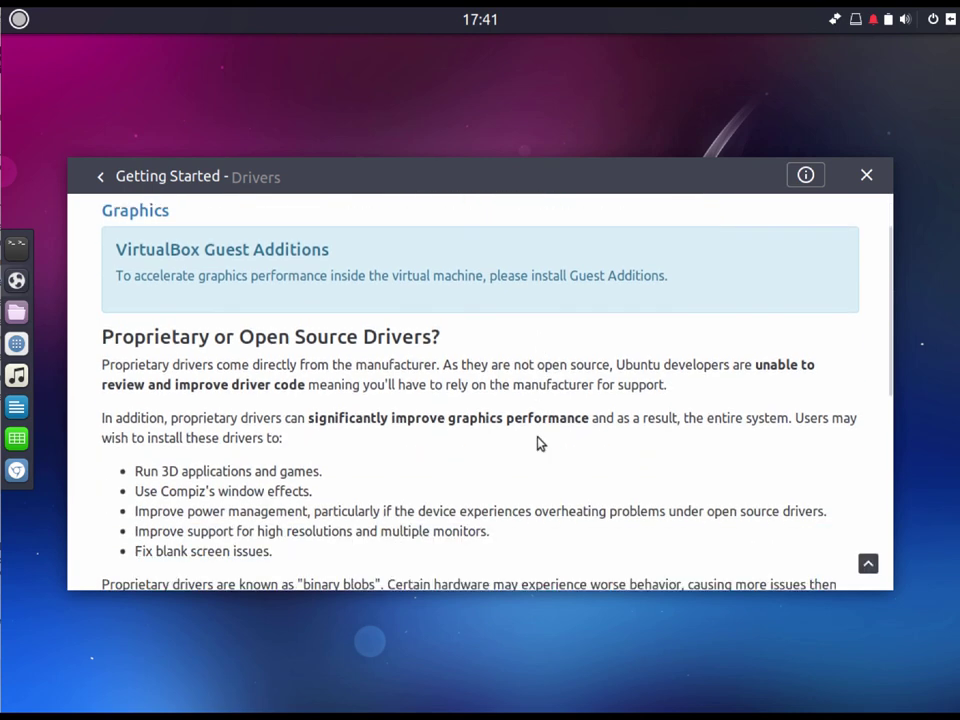
pyautogui.scroll(-1, 537, 442)
pyautogui.scroll(4, 537, 442)
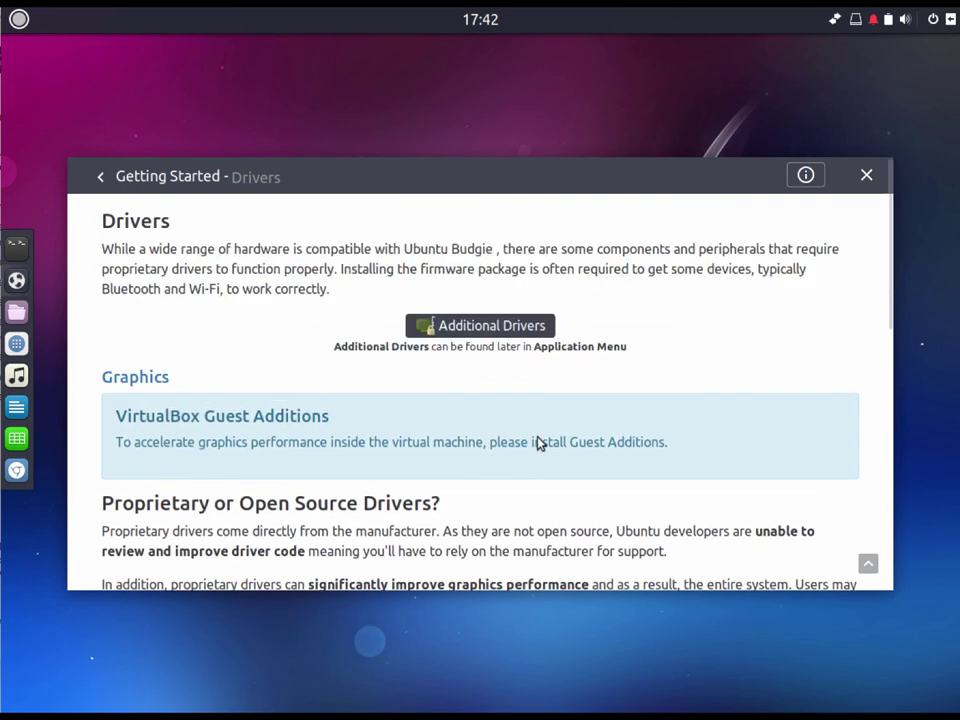
pyautogui.click(102, 178)
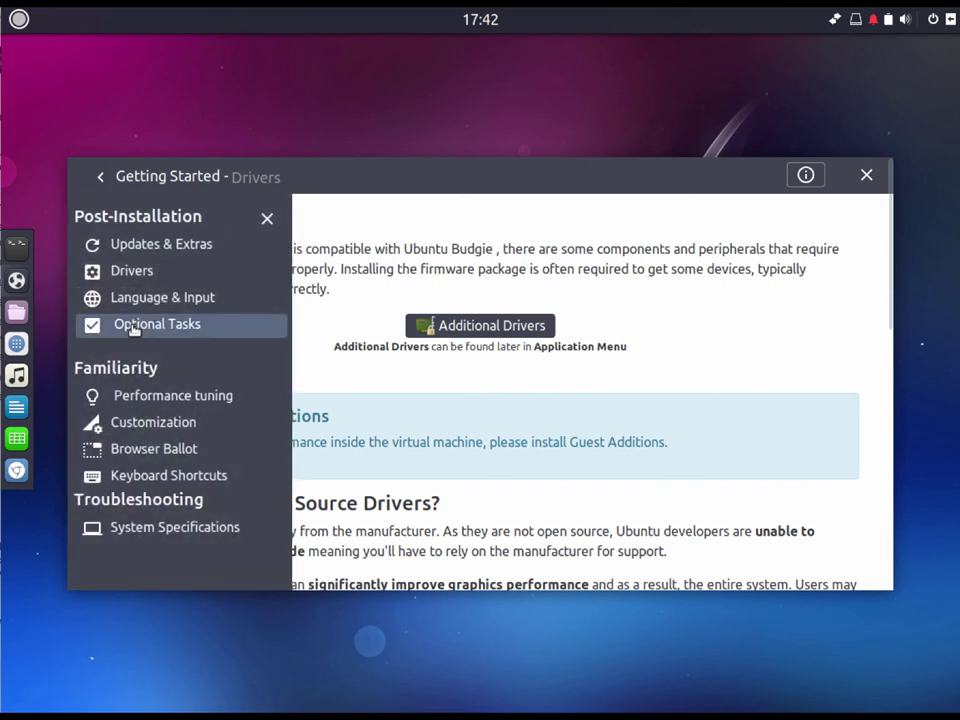
pyautogui.click(133, 326)
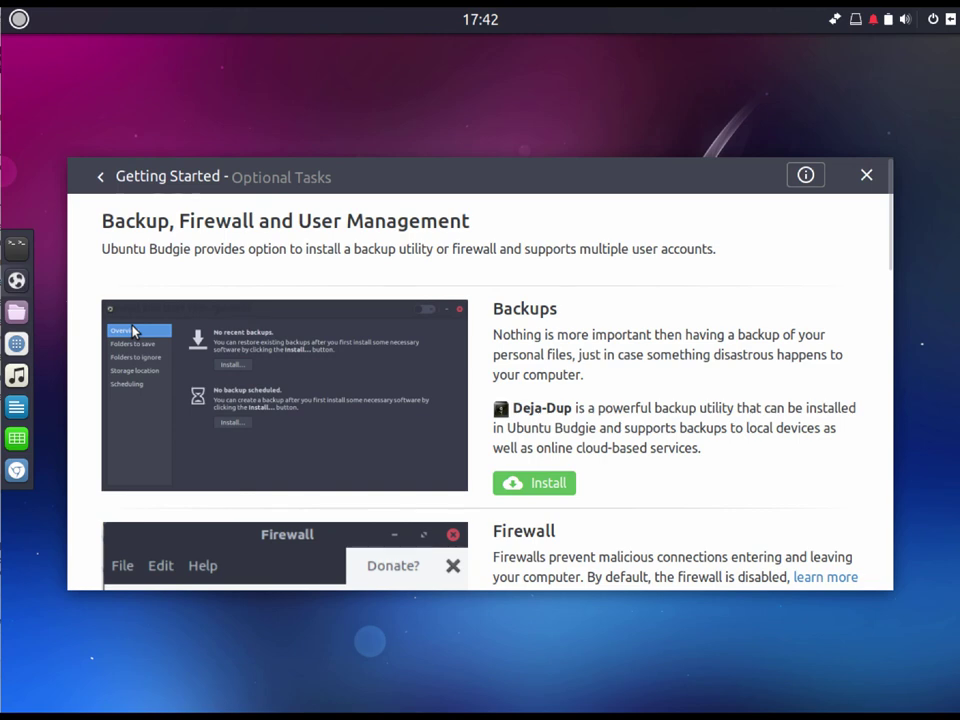
pyautogui.scroll(-2, 133, 330)
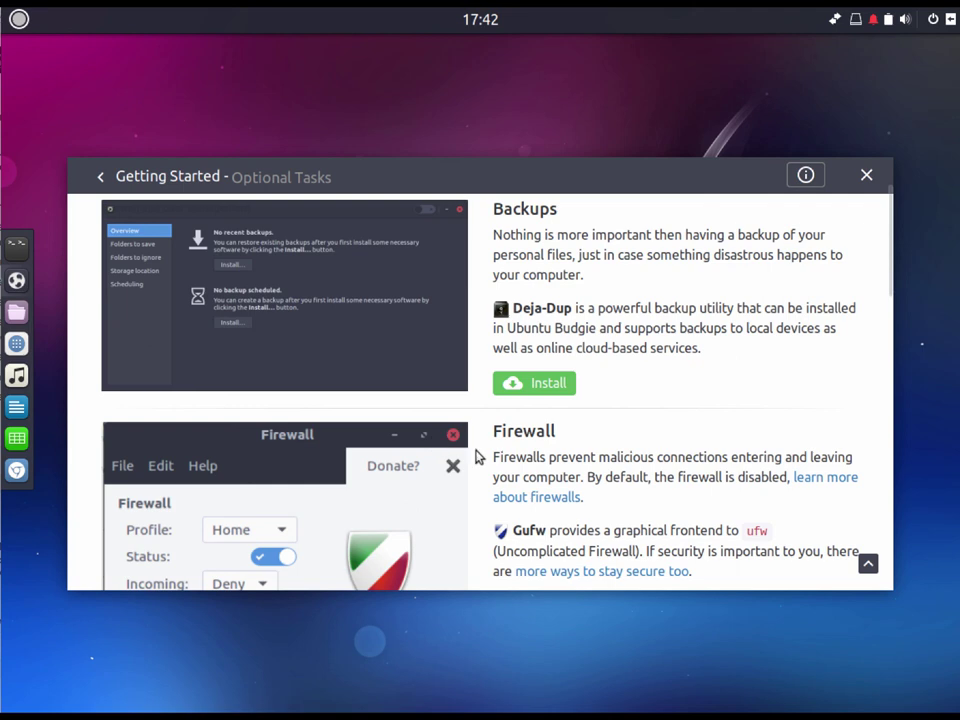
pyautogui.scroll(-1, 478, 457)
pyautogui.scroll(-1, 478, 457)
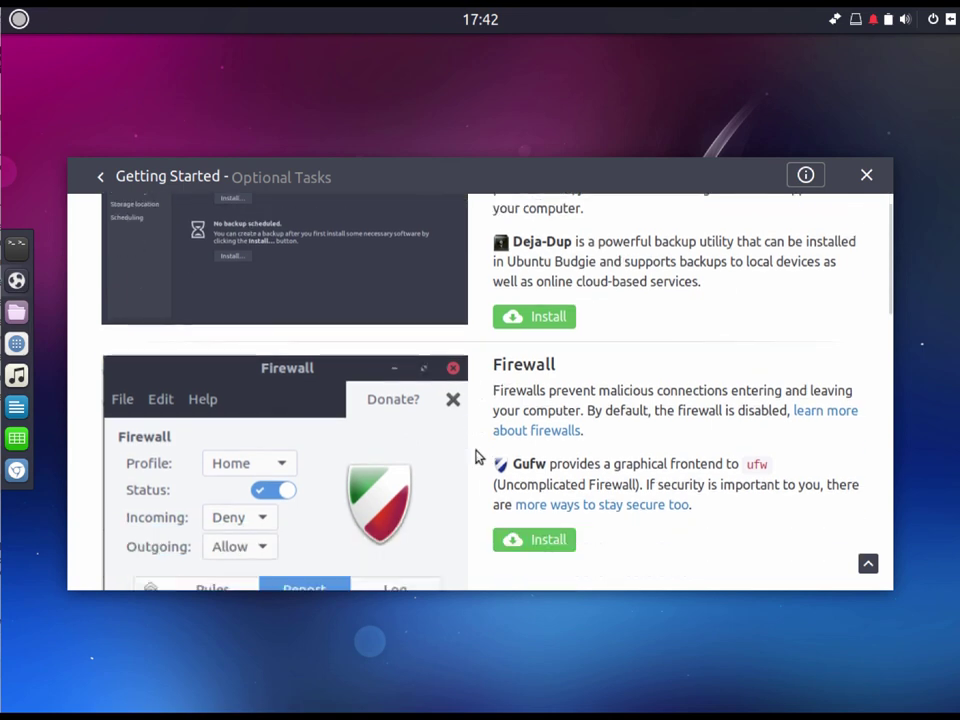
pyautogui.scroll(-1, 478, 457)
pyautogui.scroll(-4, 478, 457)
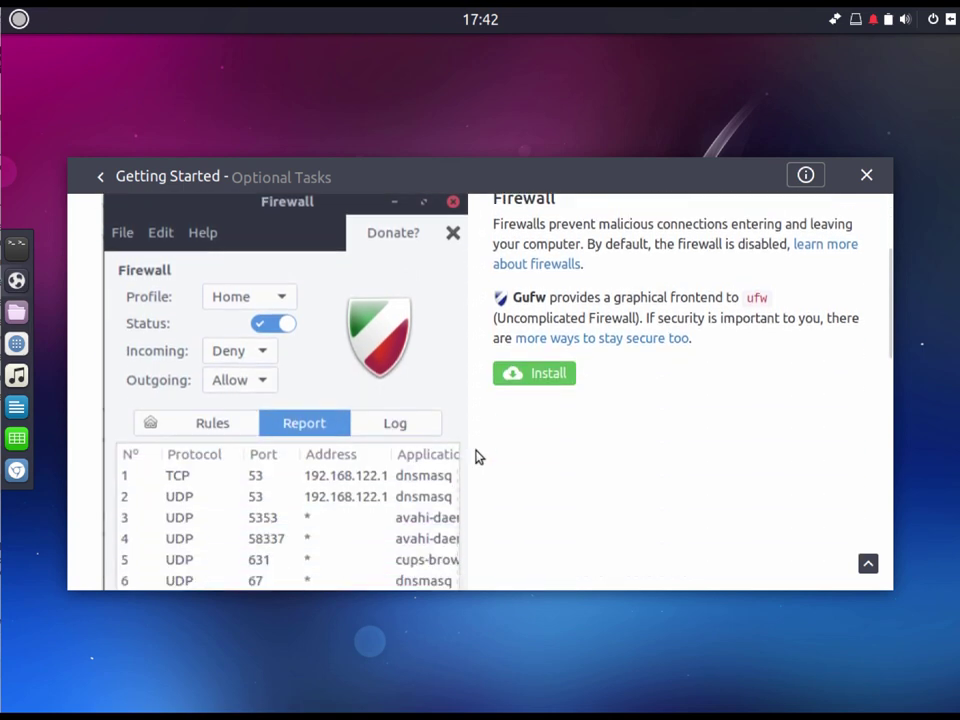
pyautogui.scroll(-9, 478, 457)
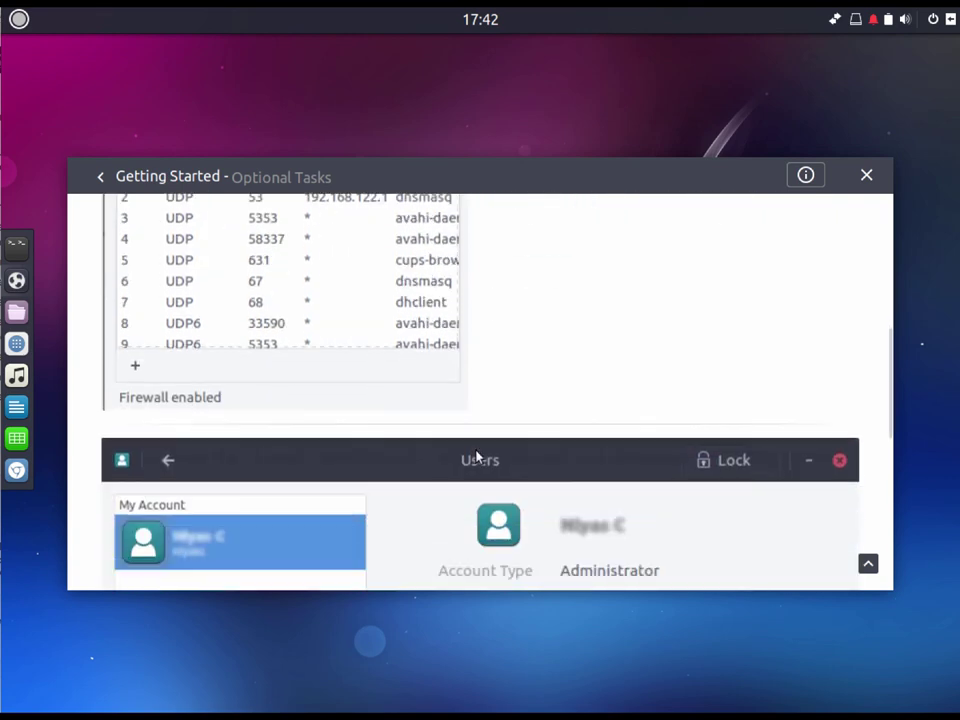
pyautogui.scroll(-9, 478, 457)
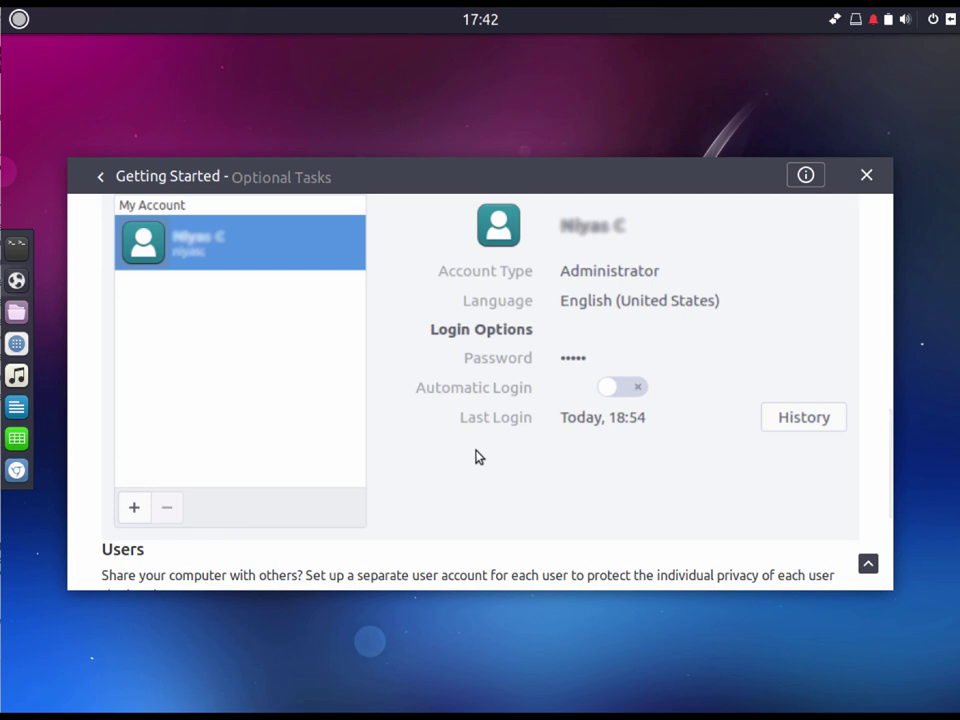
pyautogui.scroll(1, 478, 457)
pyautogui.scroll(-6, 478, 457)
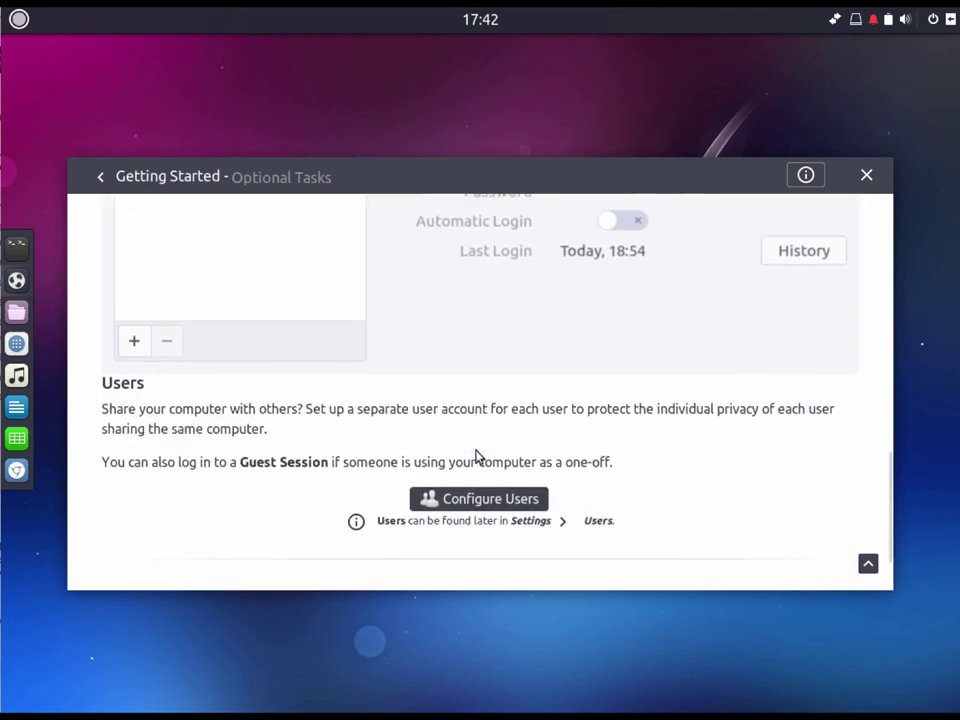
pyautogui.scroll(-3, 478, 457)
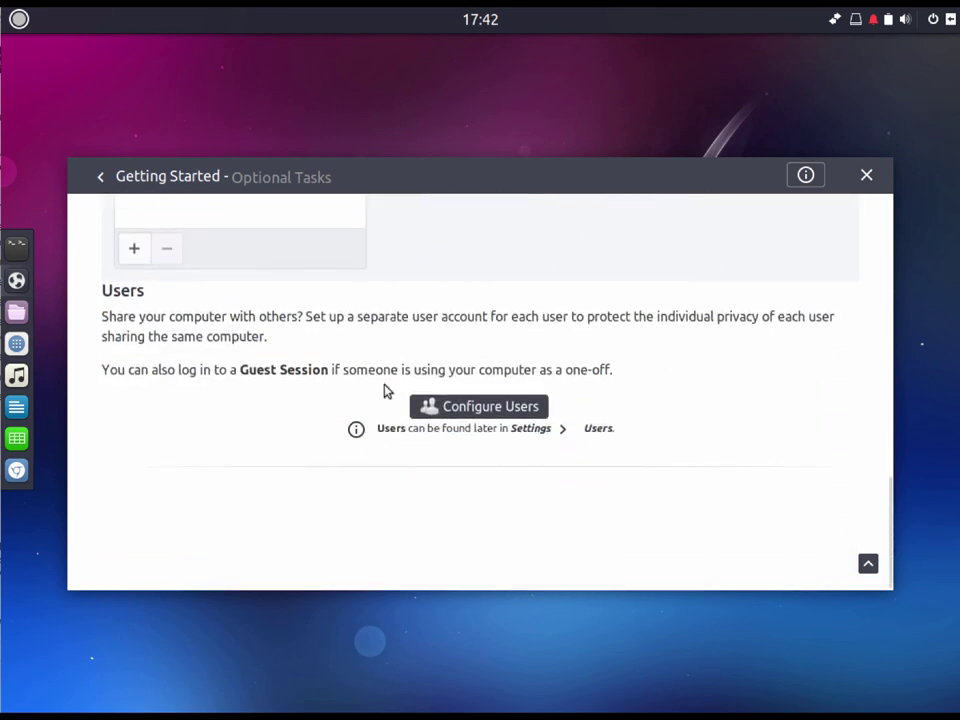
# - Read the Performance tuning topic and open the Customization topic of the Getting Started guide
pyautogui.click(102, 177)
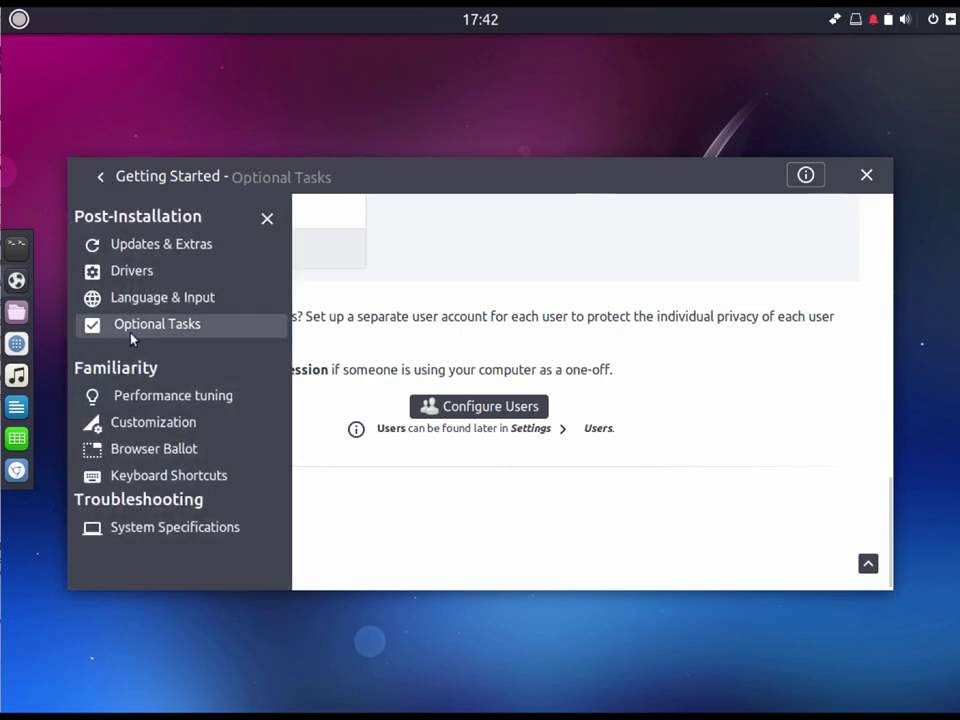
pyautogui.click(128, 400)
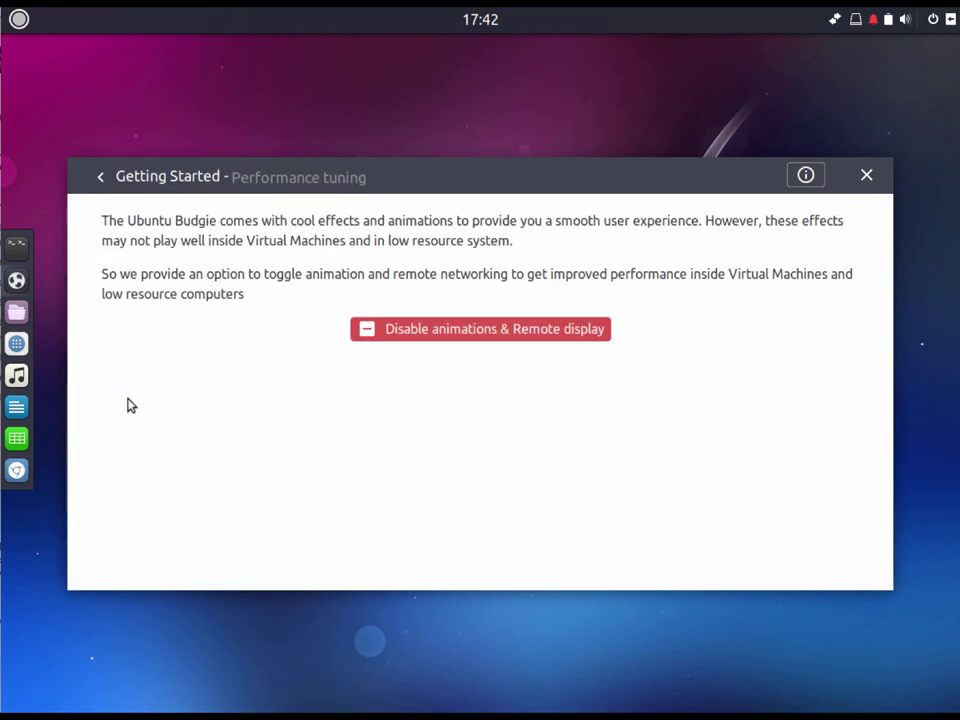
pyautogui.click(102, 179)
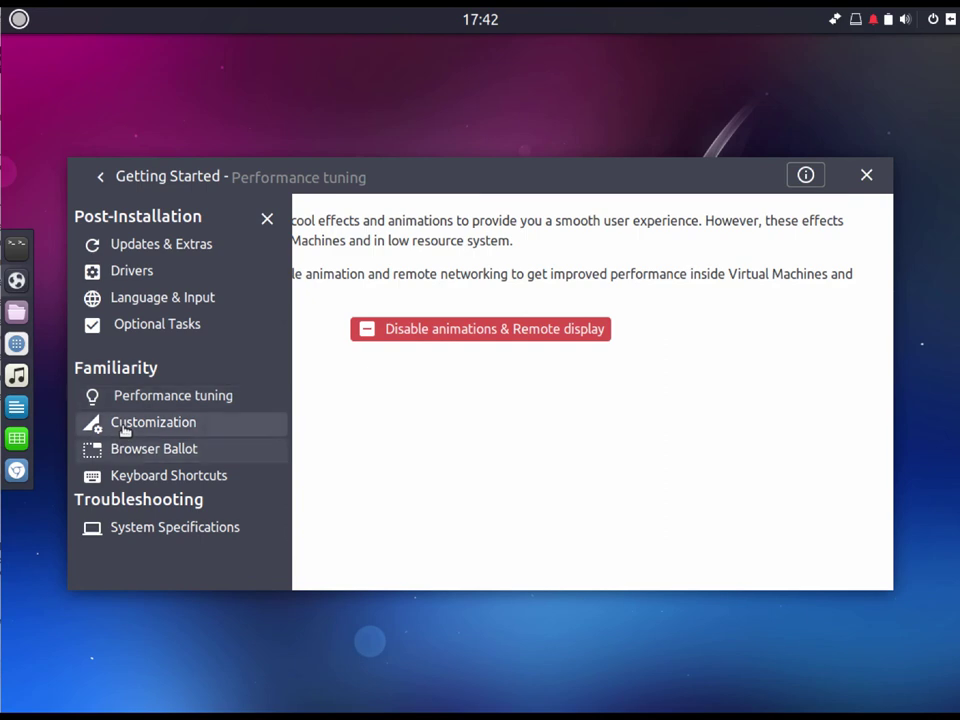
pyautogui.click(124, 425)
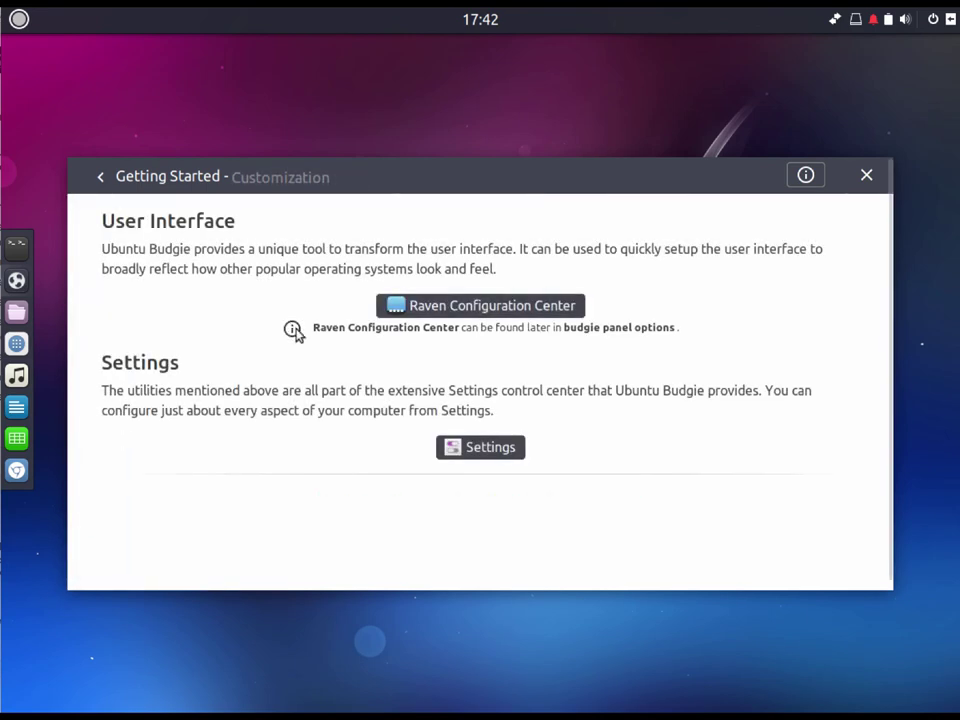
# - Look at the general Budgie Settings in the Raven Configuration Center and dismiss the Raven sidebar
pyautogui.click(520, 305)
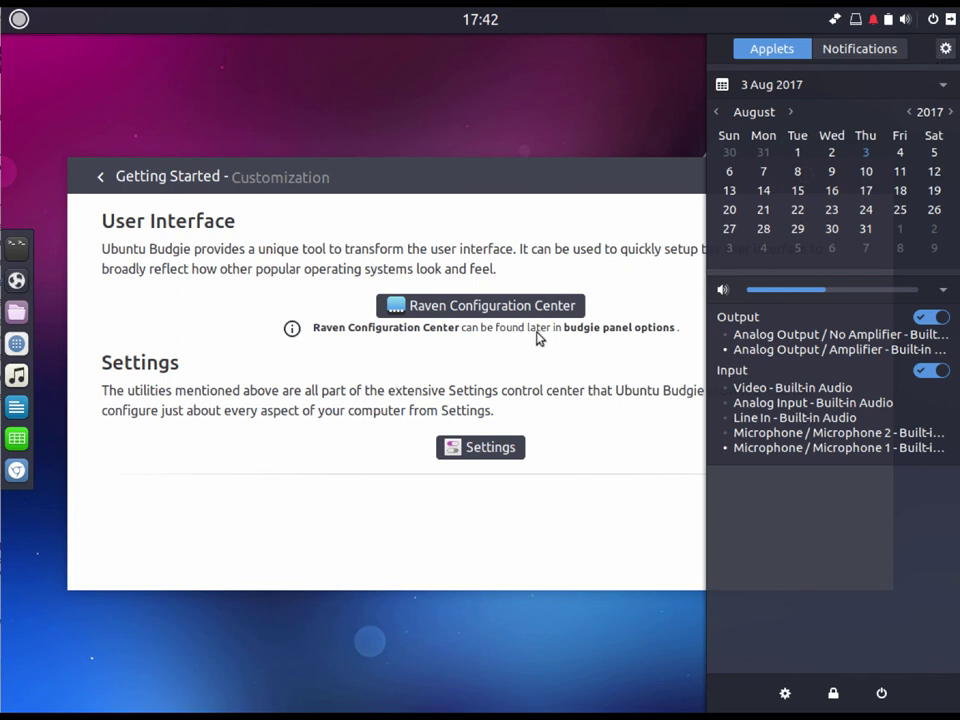
pyautogui.click(946, 49)
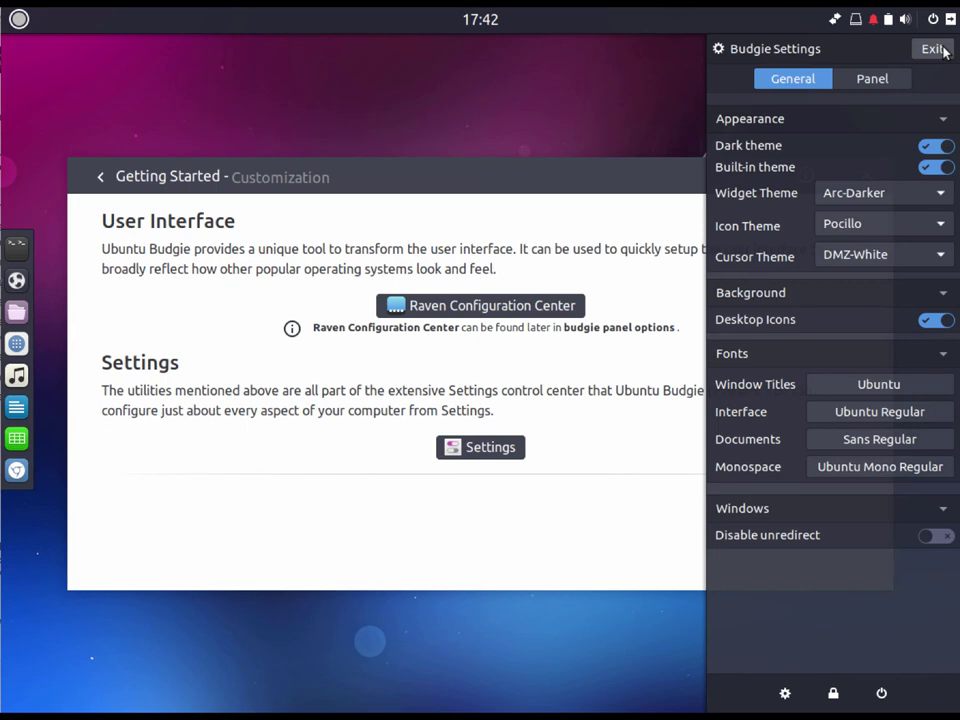
pyautogui.click(940, 49)
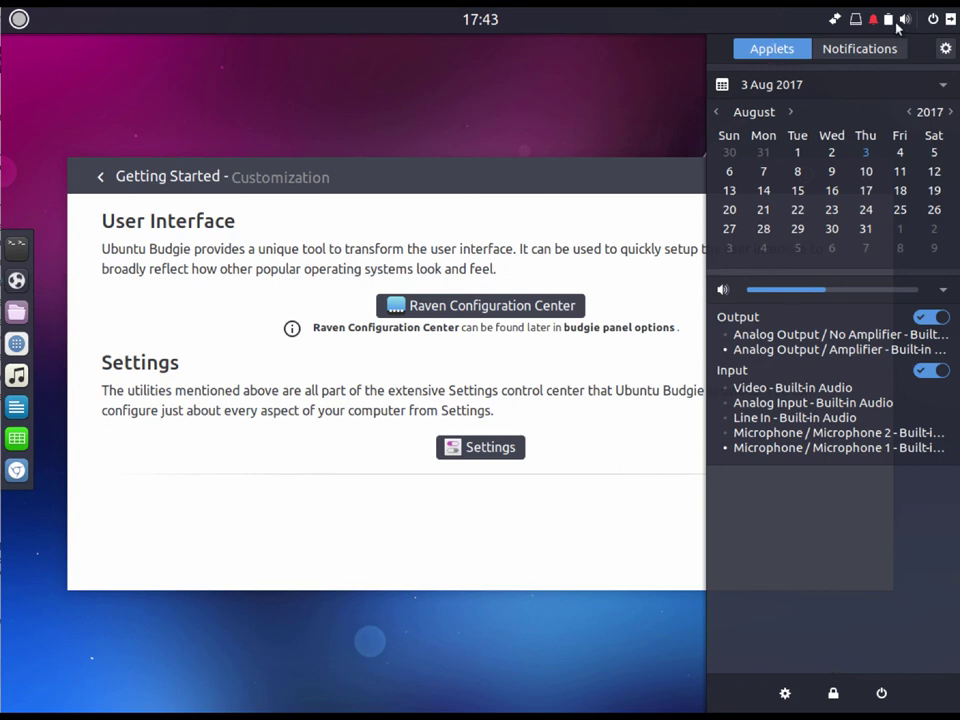
pyautogui.click(948, 21)
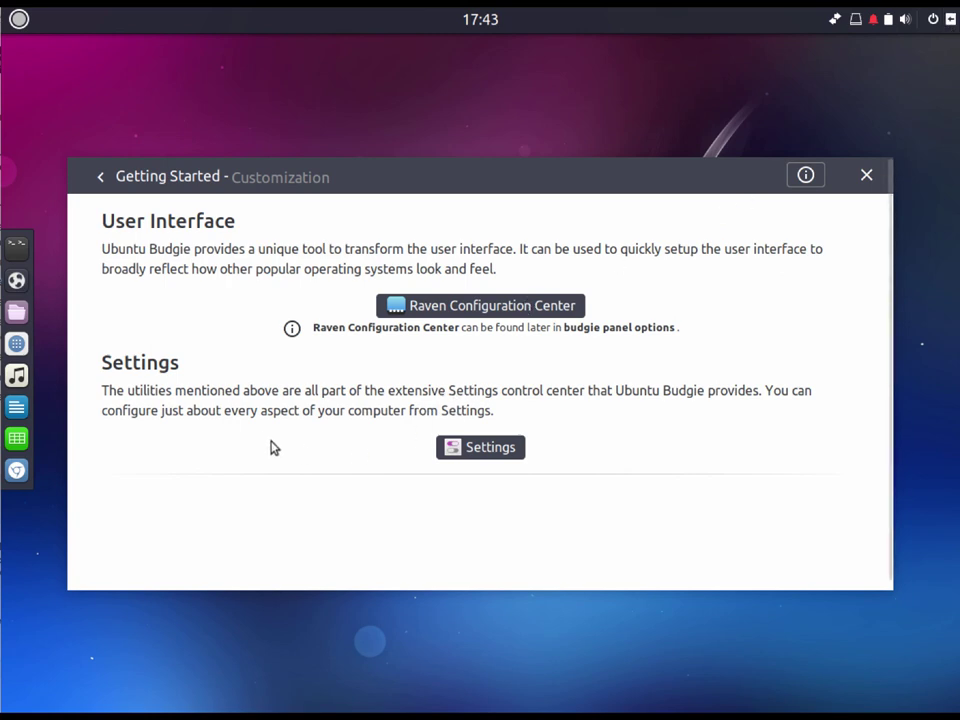
# - Examine the web browsers offered in the Browser Ballot topic of the Getting Started guide
pyautogui.click(101, 180)
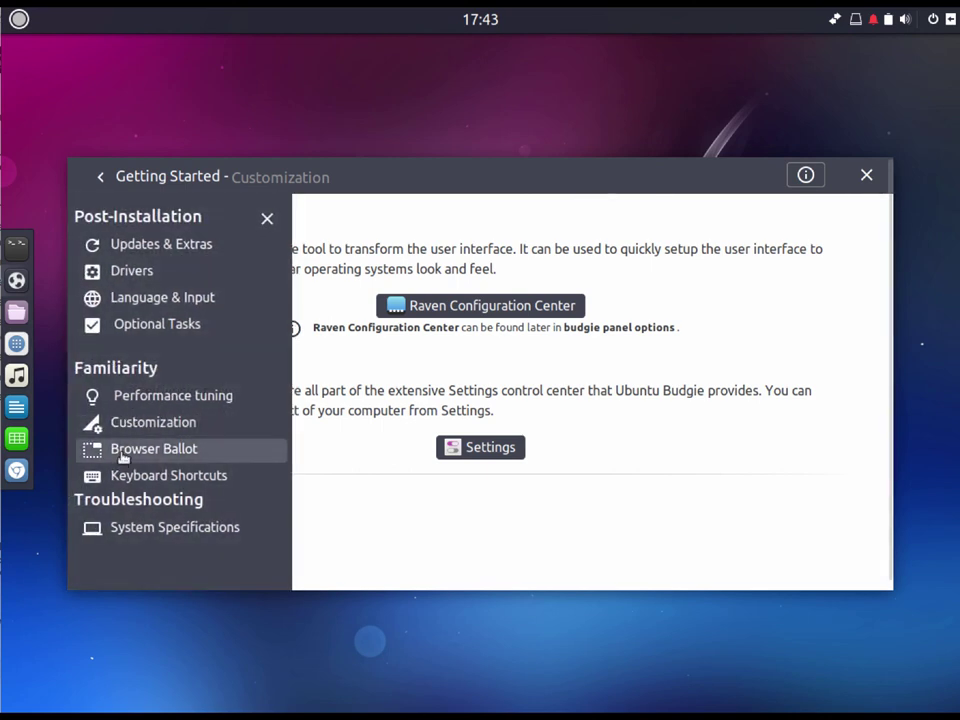
pyautogui.click(123, 455)
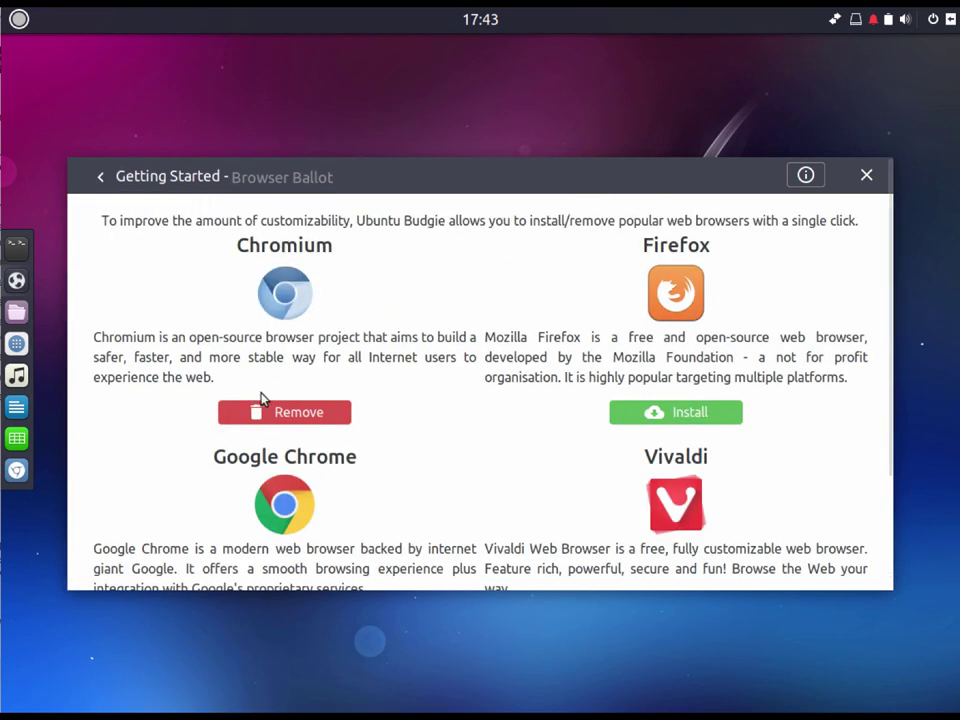
pyautogui.scroll(-1, 352, 413)
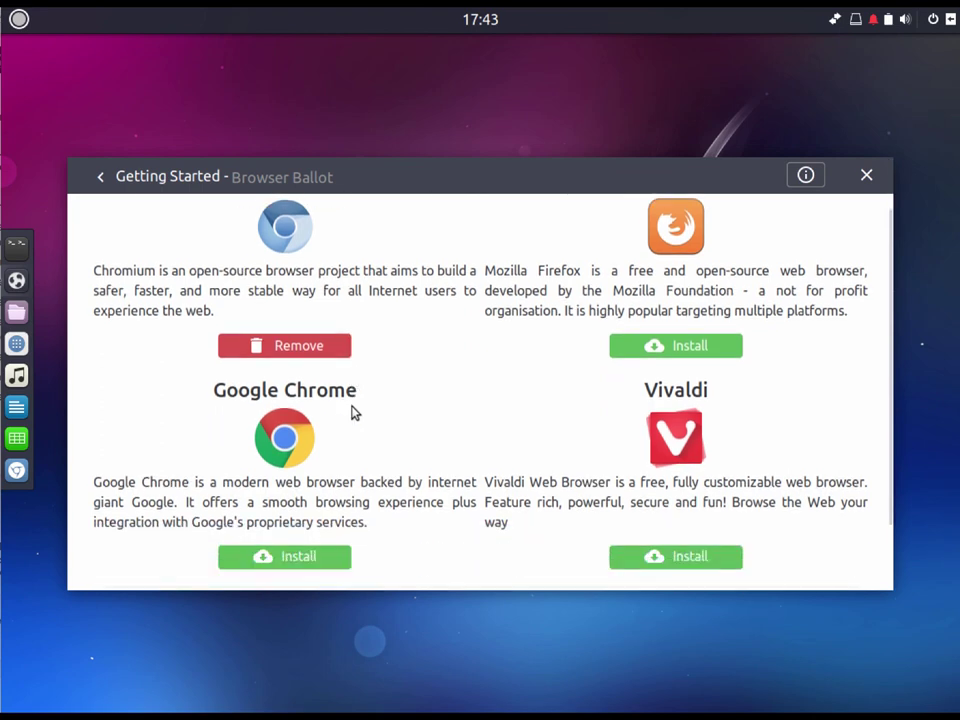
# - Install Google Chrome from the Browser Ballot topic of the Getting Started guide
pyautogui.scroll(-1, 352, 413)
pyautogui.scroll(1, 352, 413)
pyautogui.scroll(1, 352, 413)
pyautogui.scroll(-1, 354, 411)
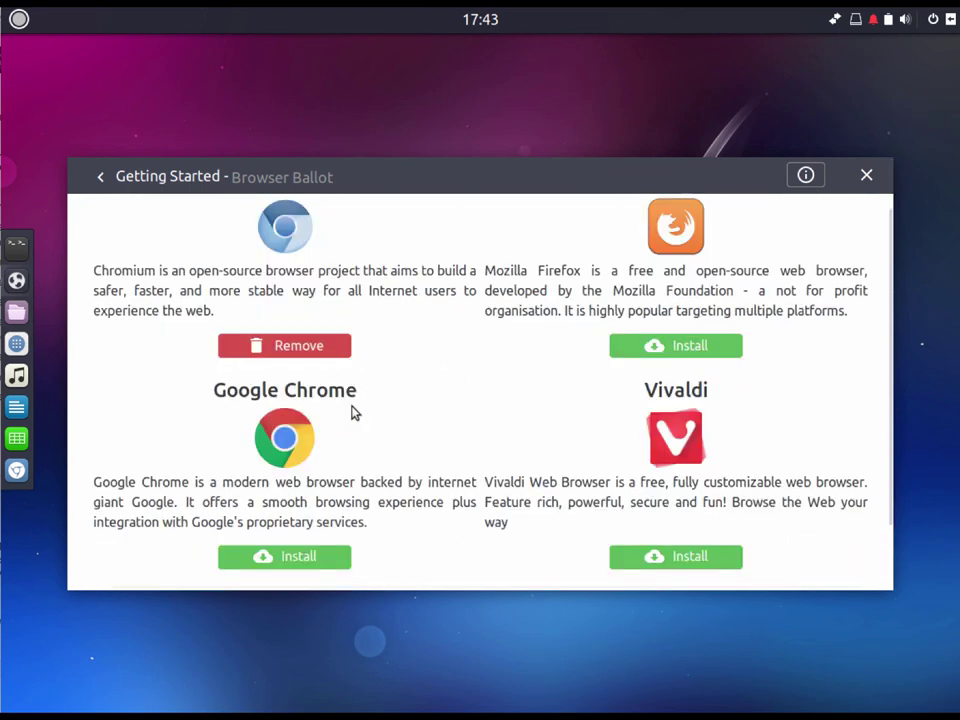
pyautogui.click(286, 555)
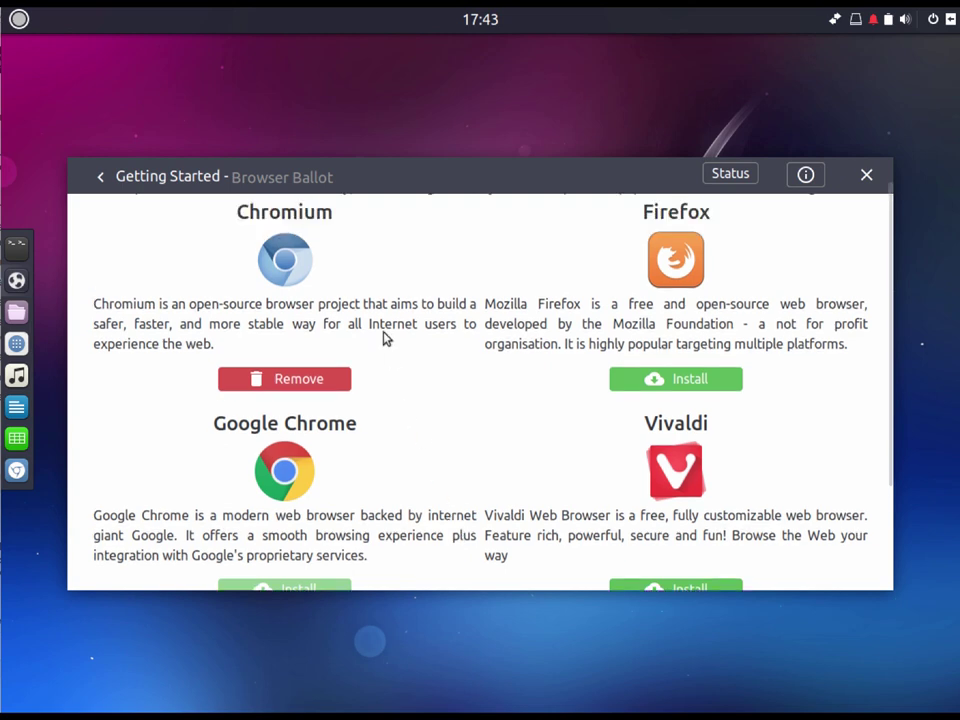
# - Read the System Specifications topic from System down to Storage, then try to close the Getting Started guide and dismiss the message
pyautogui.click(101, 178)
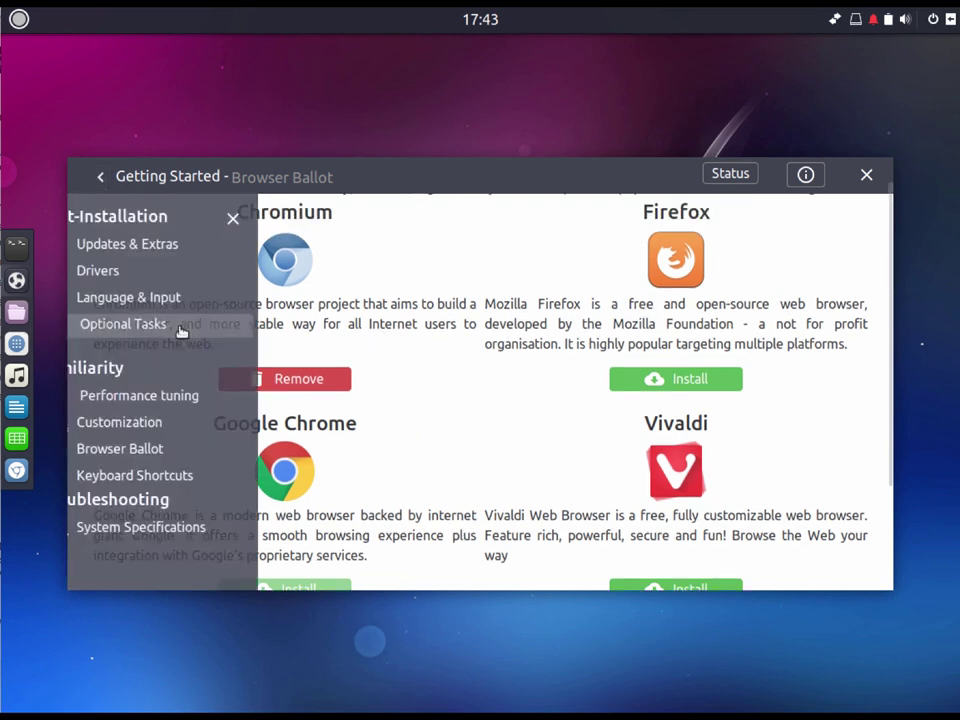
pyautogui.click(157, 528)
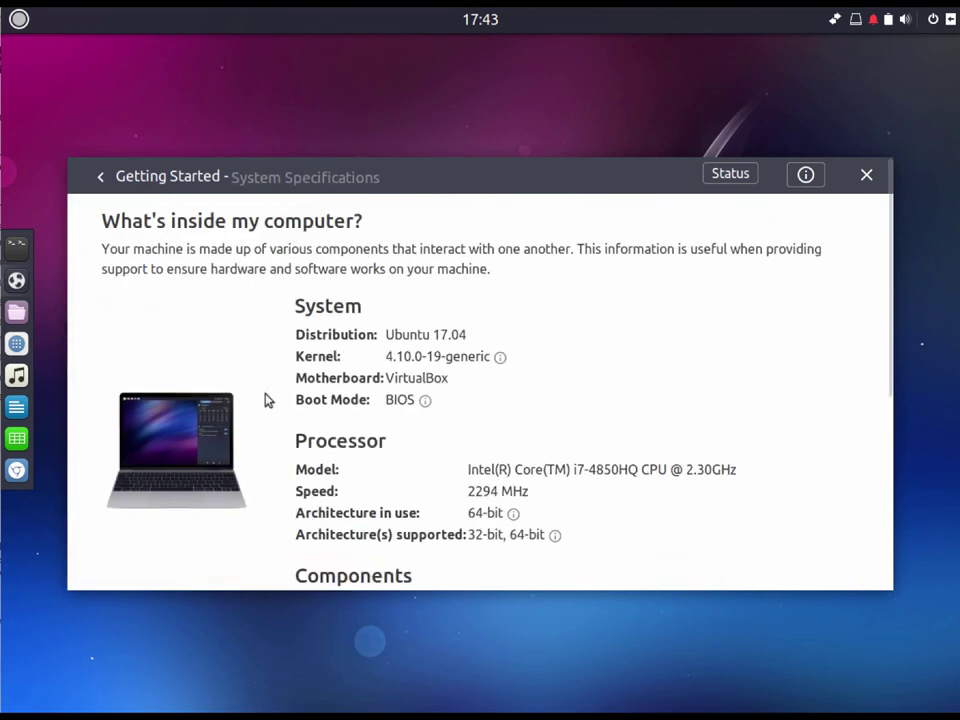
pyautogui.scroll(-2, 313, 455)
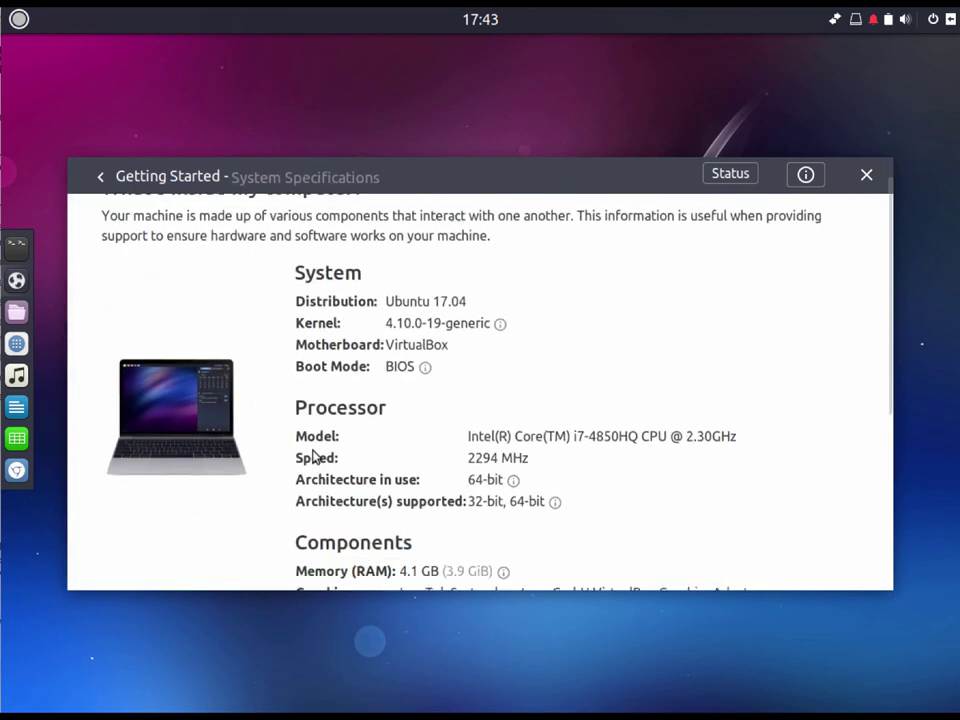
pyautogui.scroll(-5, 313, 455)
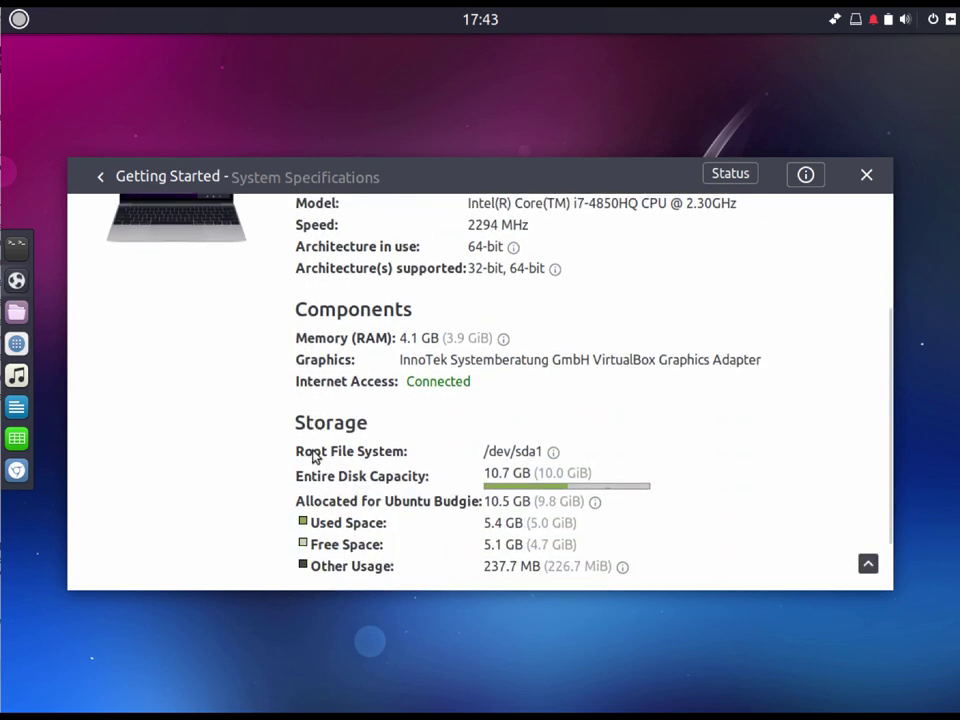
pyautogui.scroll(-1, 313, 455)
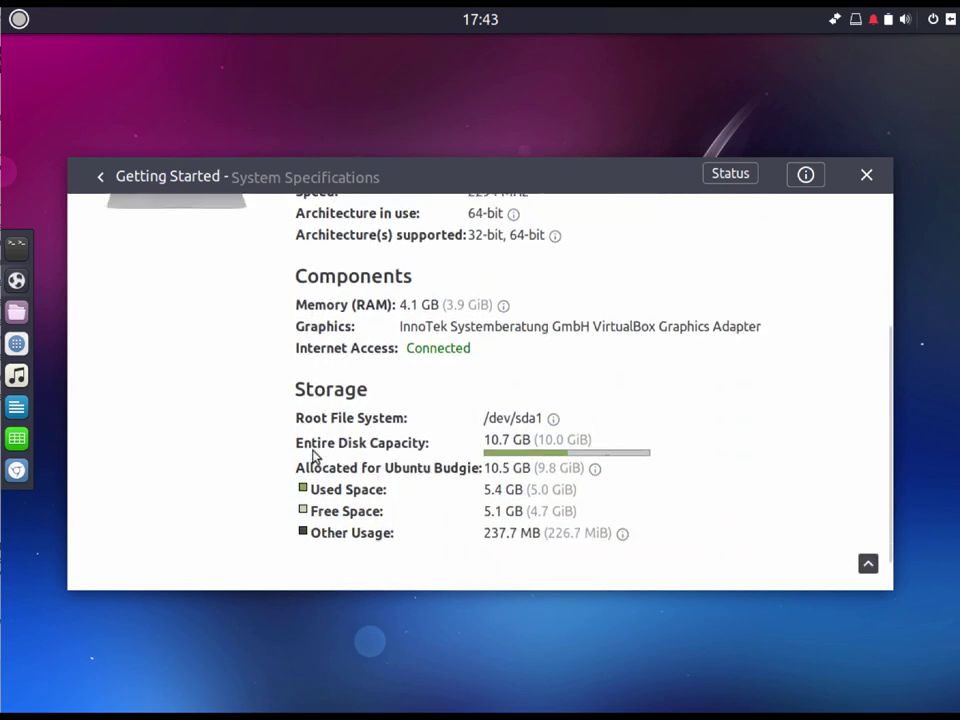
pyautogui.scroll(-2, 313, 455)
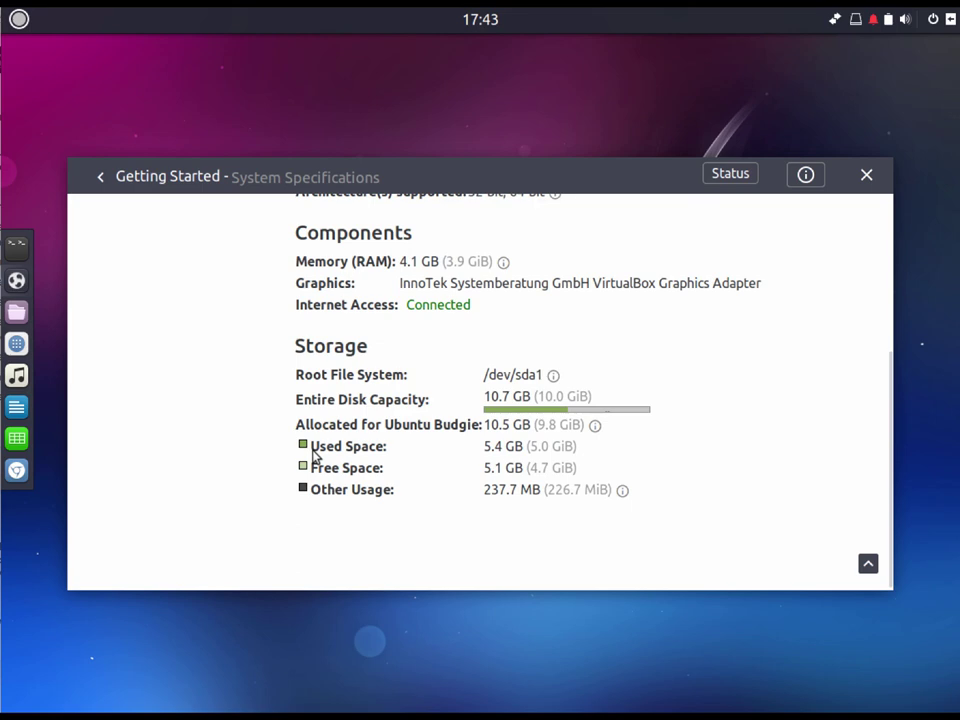
pyautogui.scroll(8, 313, 455)
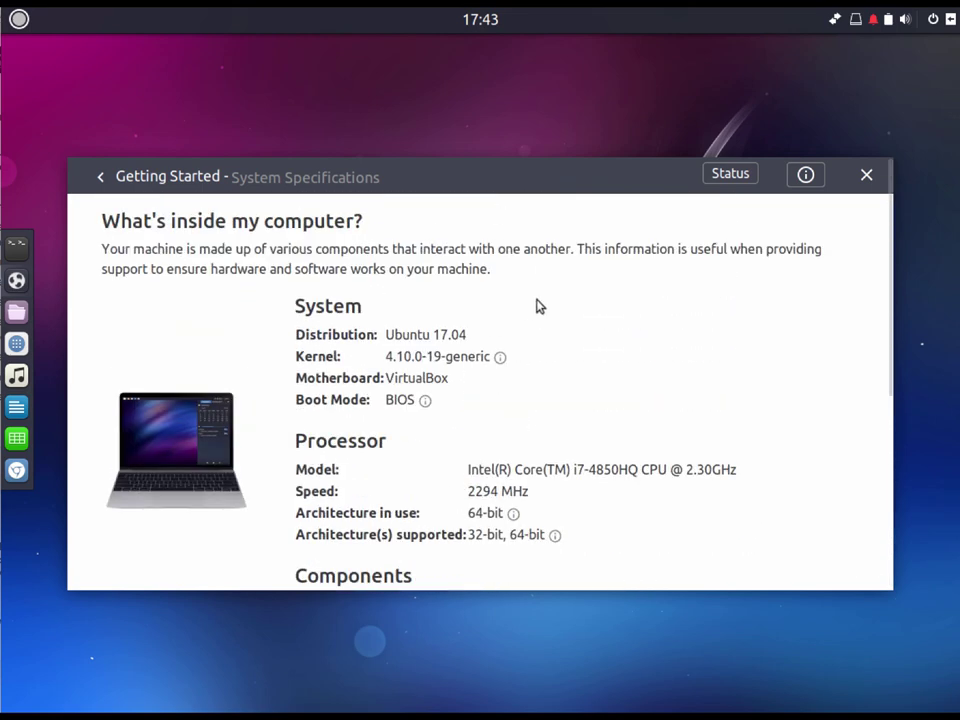
pyautogui.click(866, 177)
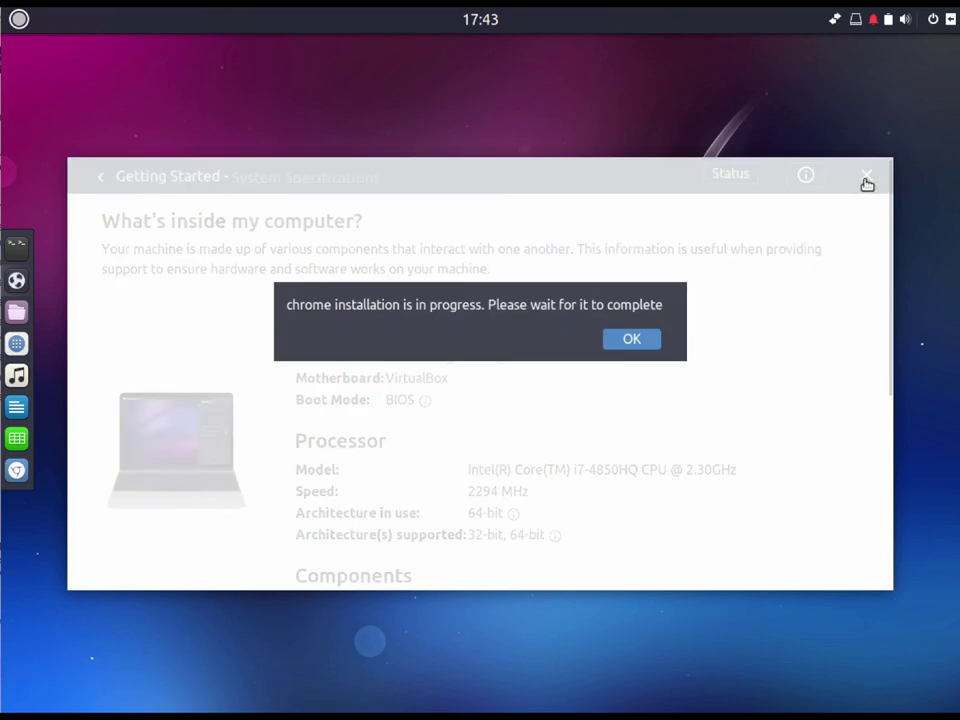
pyautogui.click(620, 347)
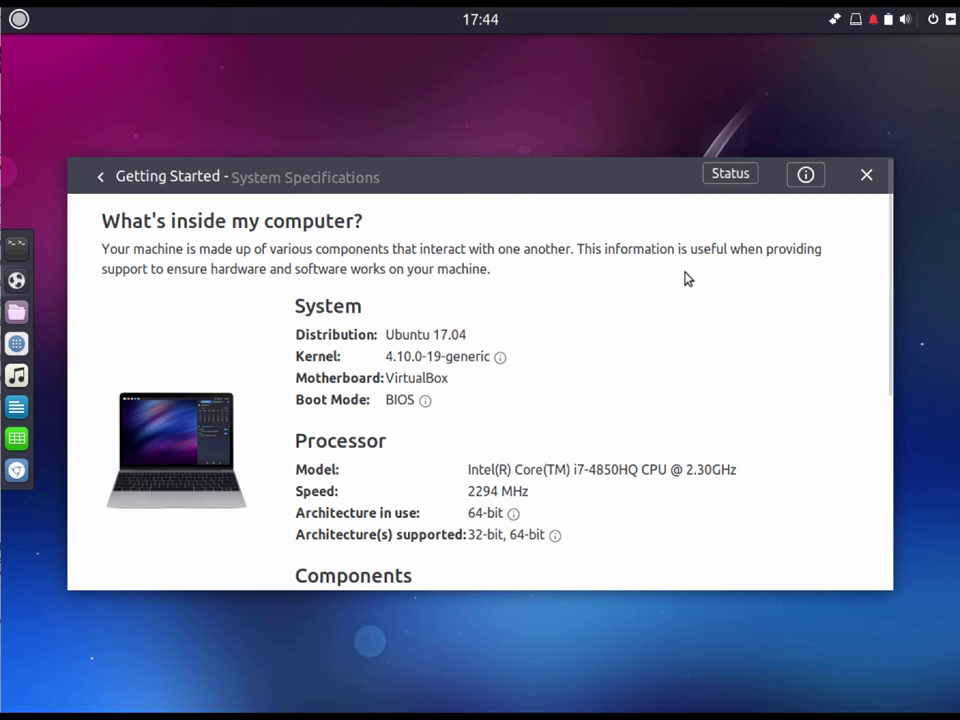
# - Raise the sound volume slightly in the Raven sidebar and clear all unread notifications
pyautogui.click(949, 20)
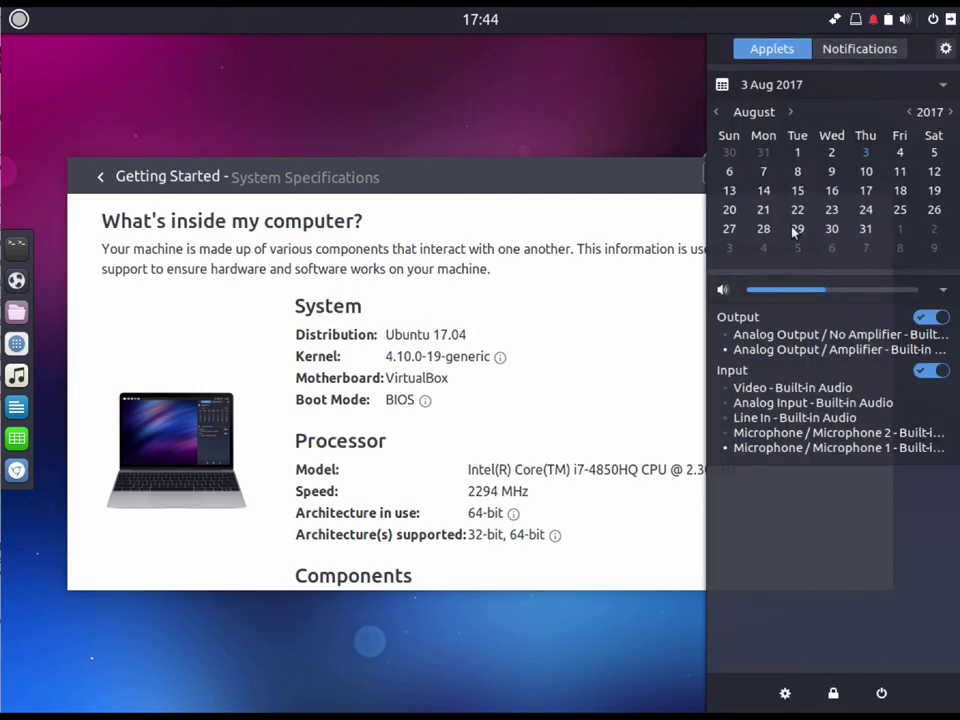
pyautogui.moveTo(826, 292)
pyautogui.mouseDown()
pyautogui.moveTo(858, 292)
pyautogui.moveTo(838, 292)
pyautogui.mouseUp()
pyautogui.click(904, 50)
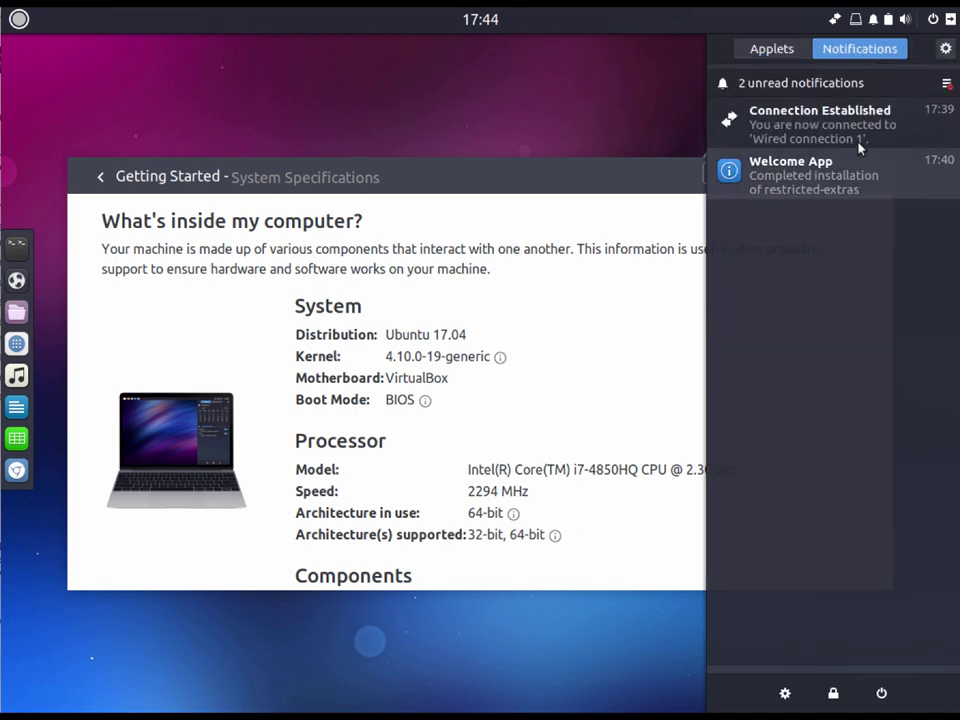
pyautogui.click(946, 86)
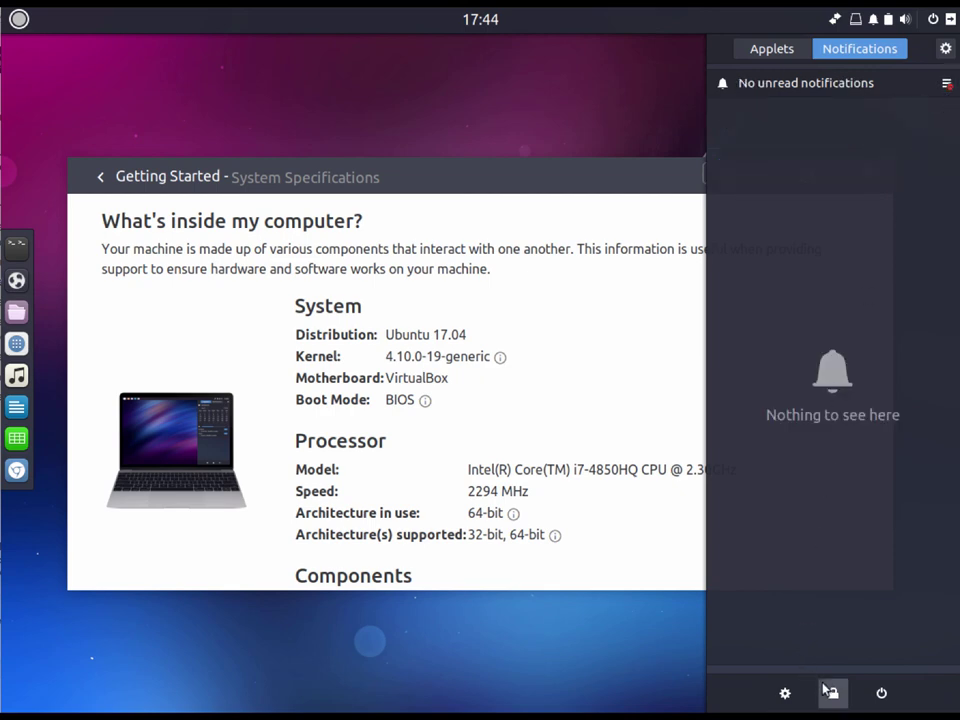
pyautogui.click(785, 693)
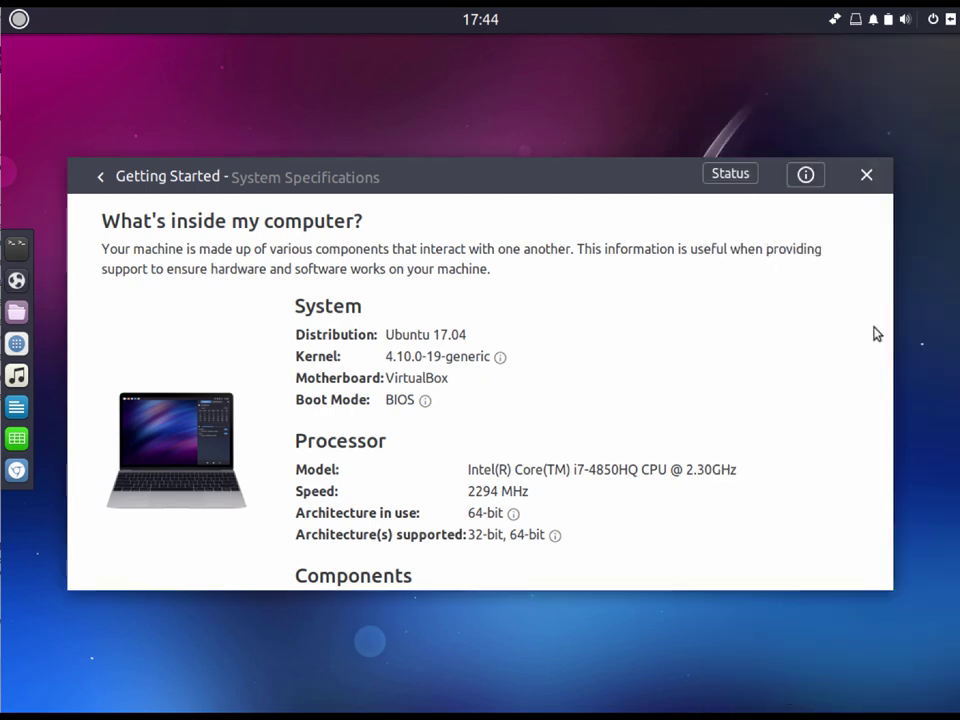
# - Open the general Budgie Settings in Raven and switch the Dark theme off and back on
pyautogui.click(951, 22)
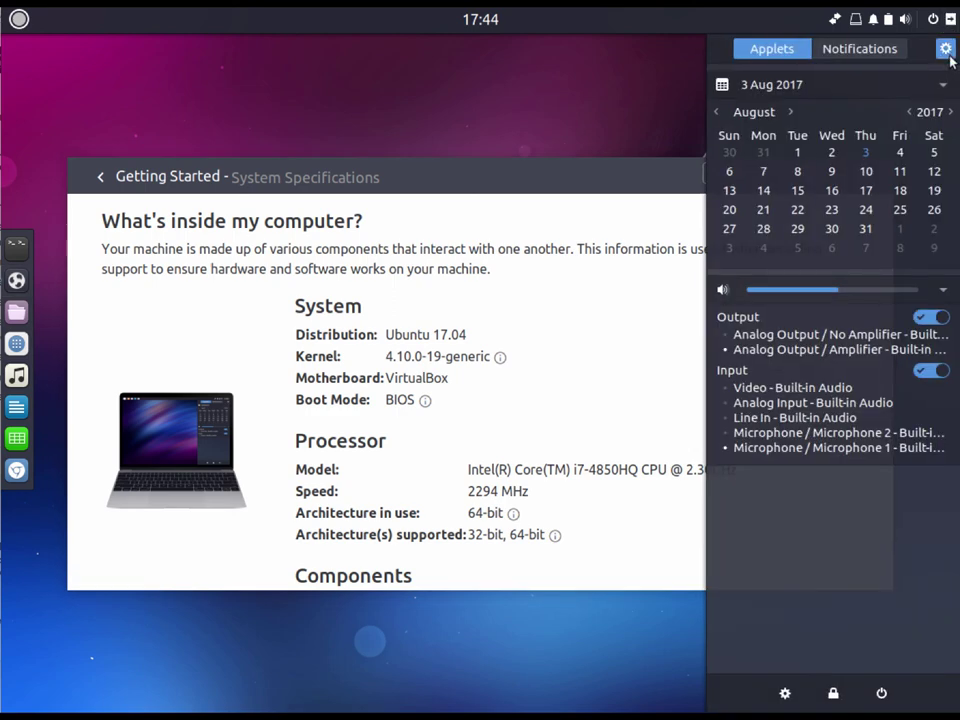
pyautogui.click(948, 55)
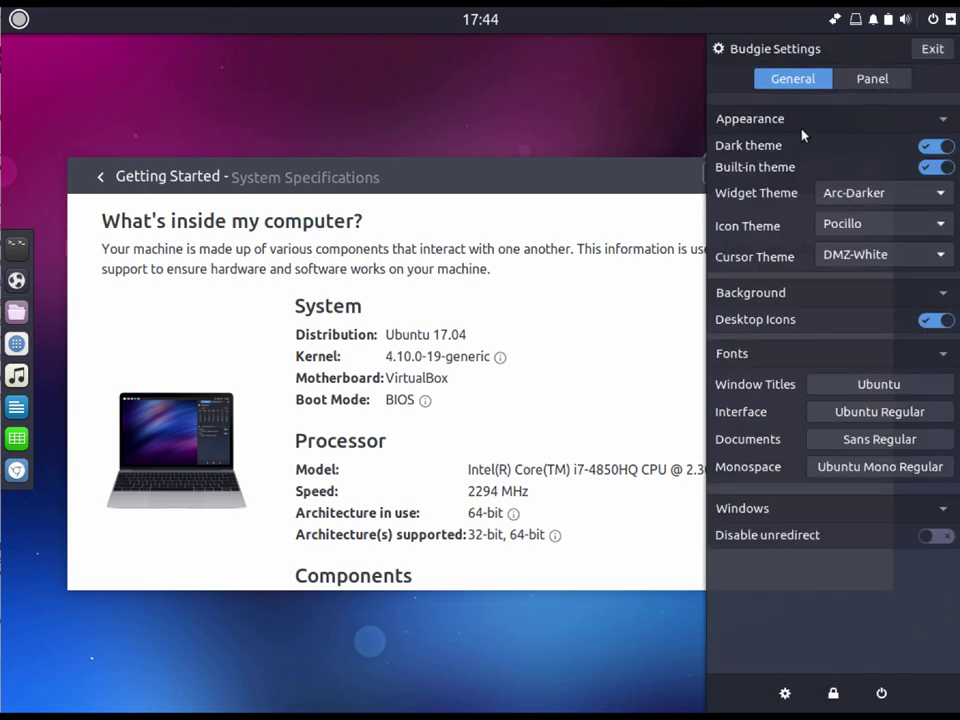
pyautogui.click(935, 147)
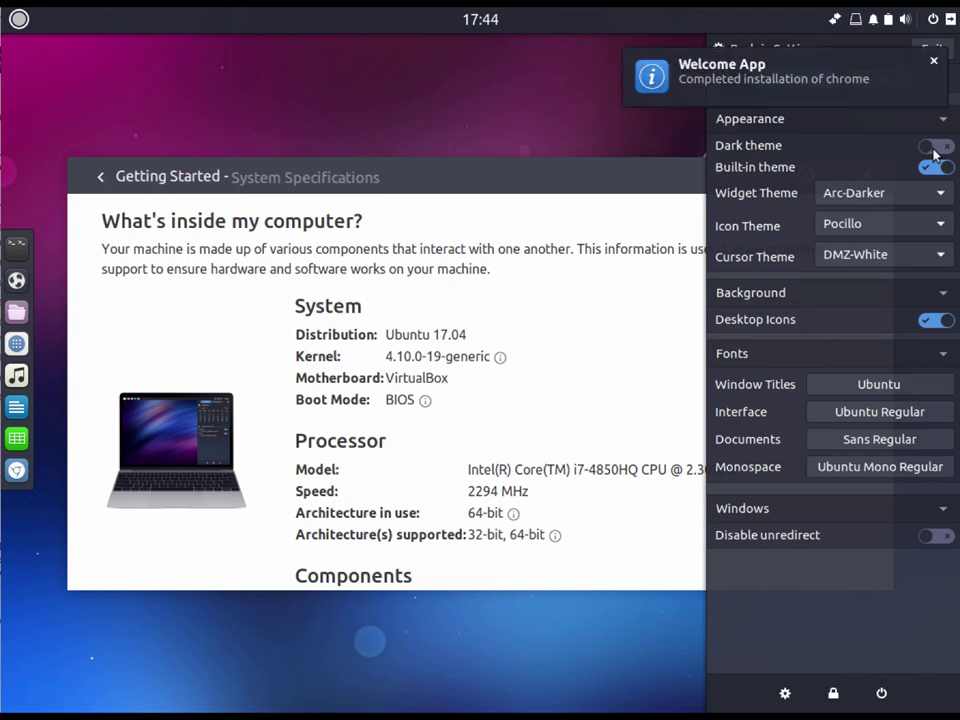
pyautogui.click(935, 150)
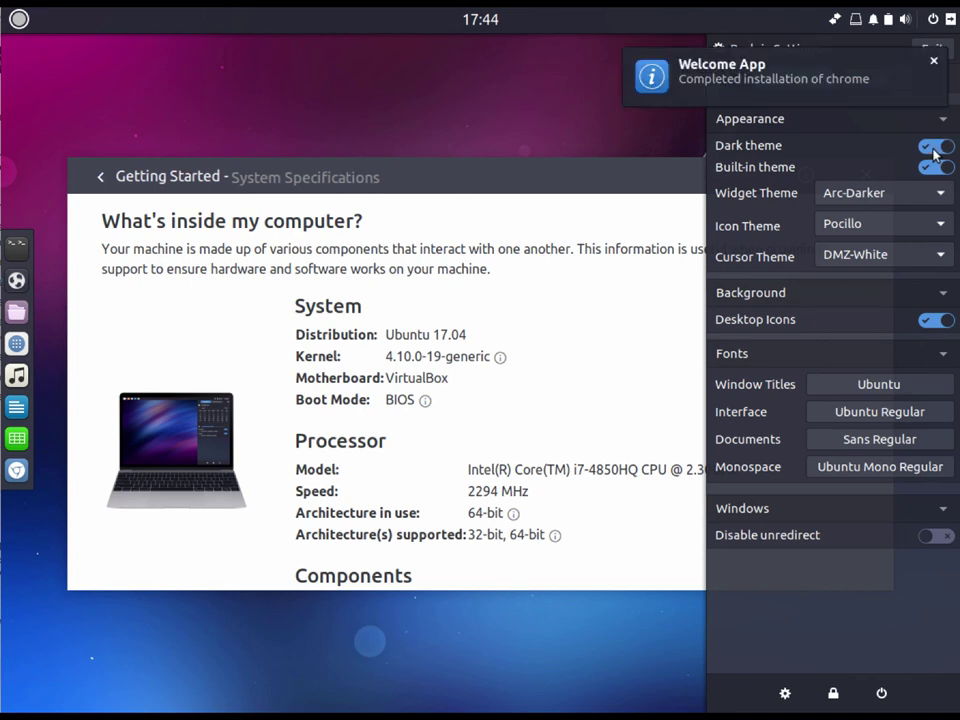
# - Try the Arc-Dark and Arc widget themes and settle on Arc-Dark
pyautogui.click(898, 200)
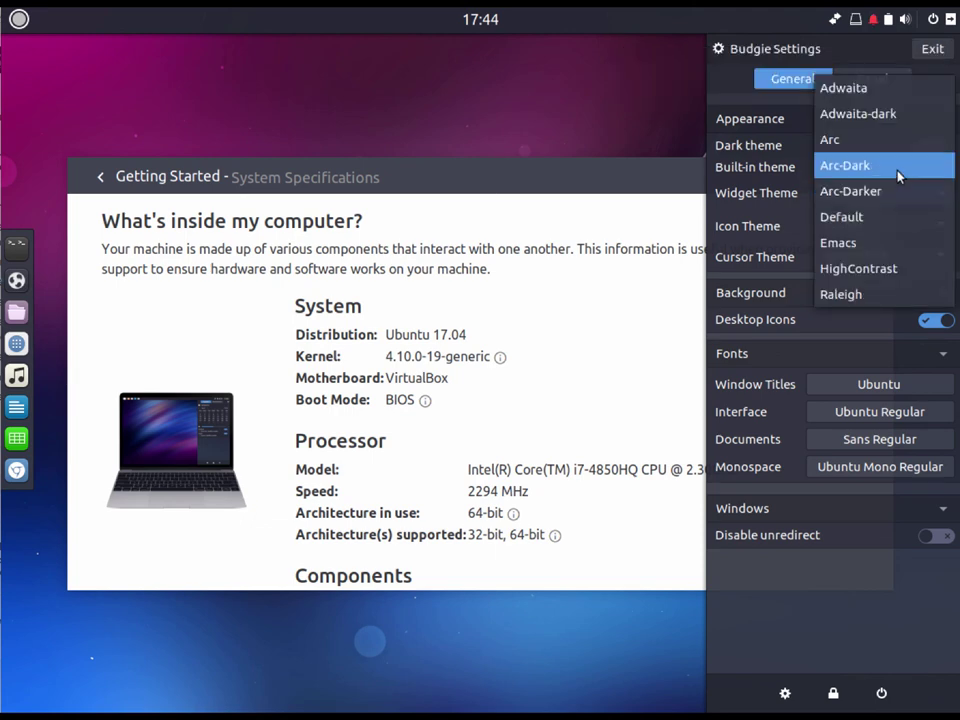
pyautogui.click(898, 176)
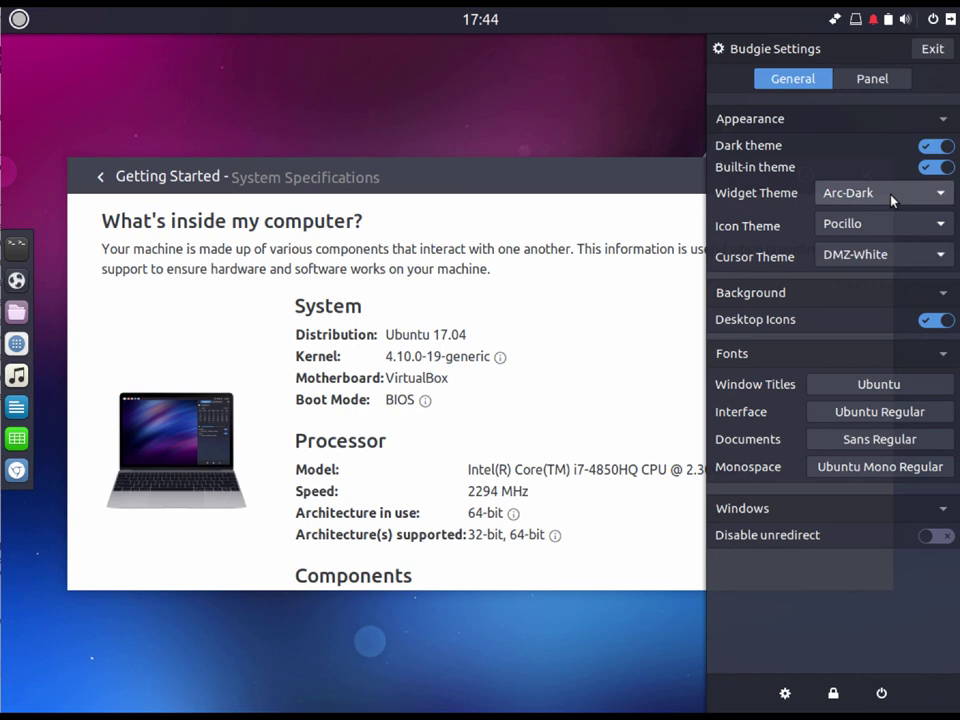
pyautogui.click(893, 201)
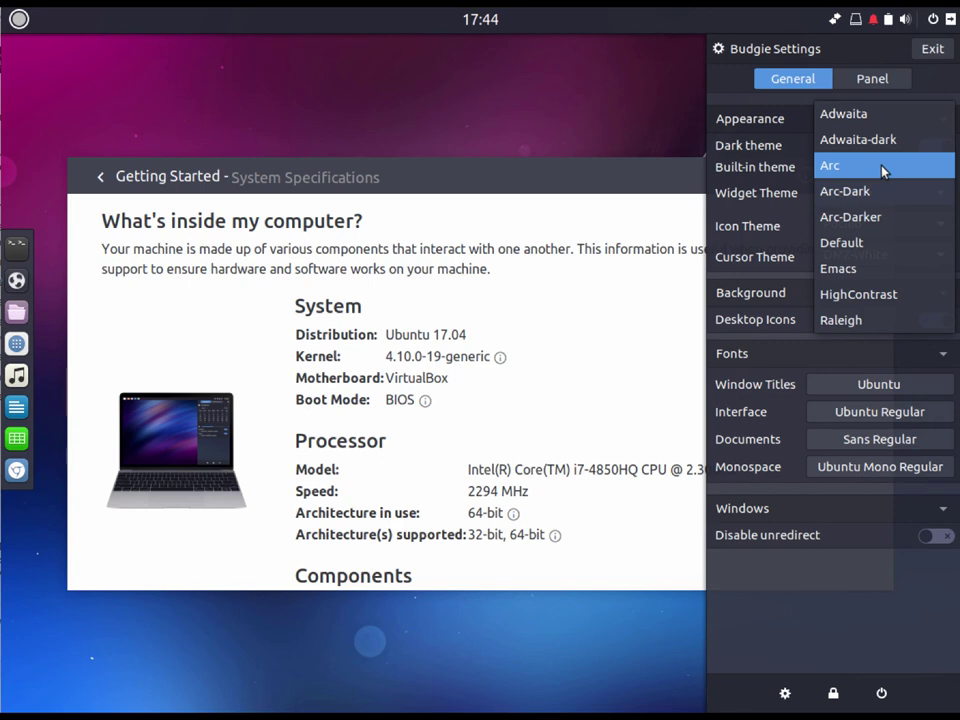
pyautogui.click(884, 166)
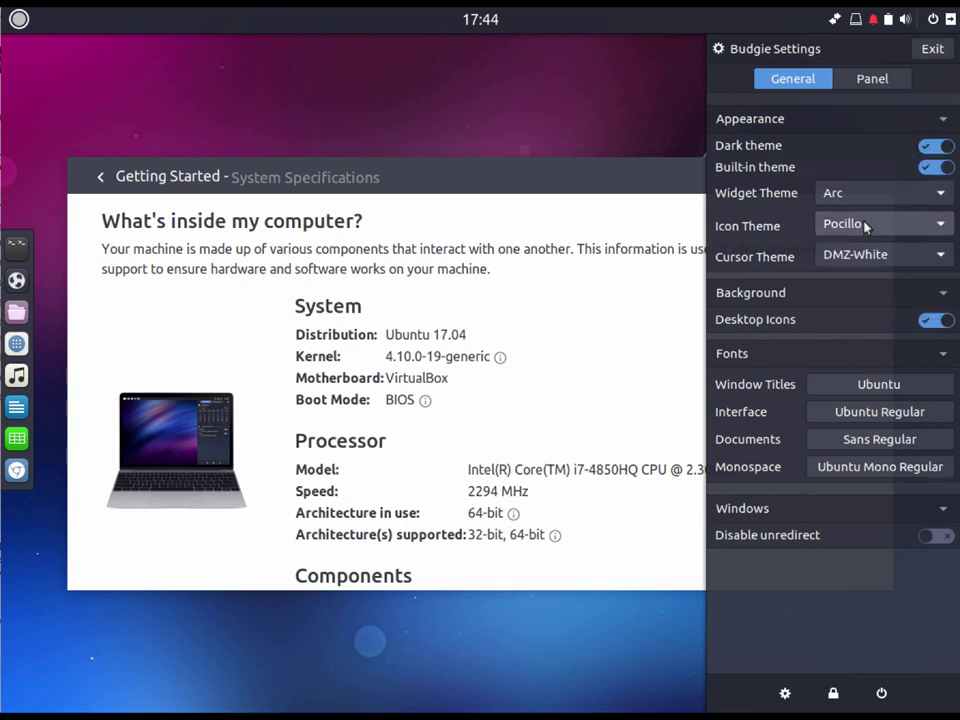
pyautogui.click(876, 195)
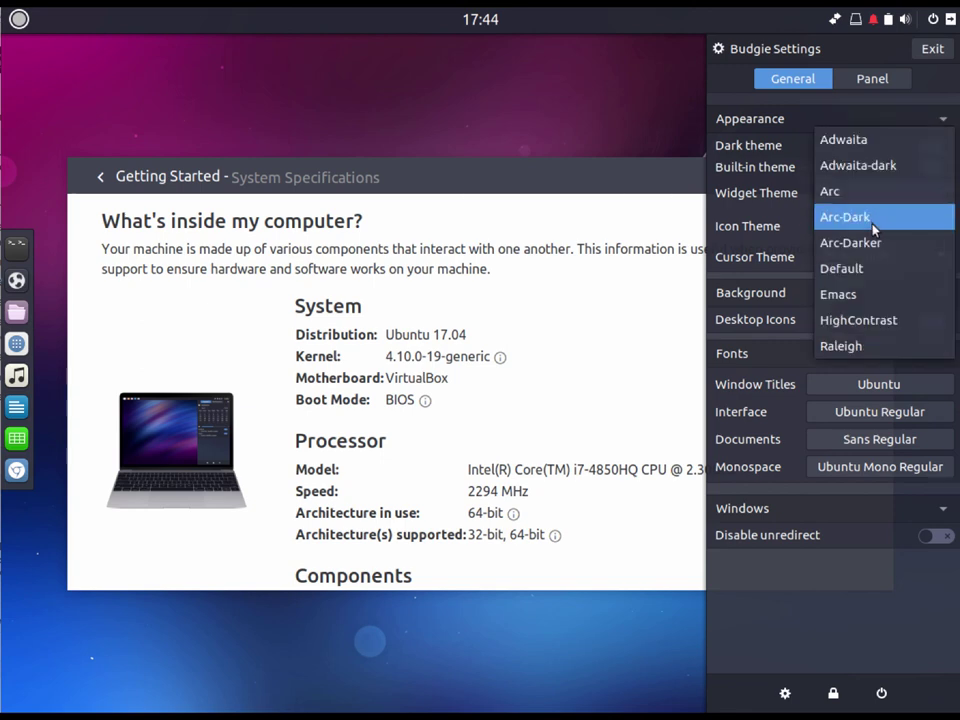
pyautogui.click(833, 217)
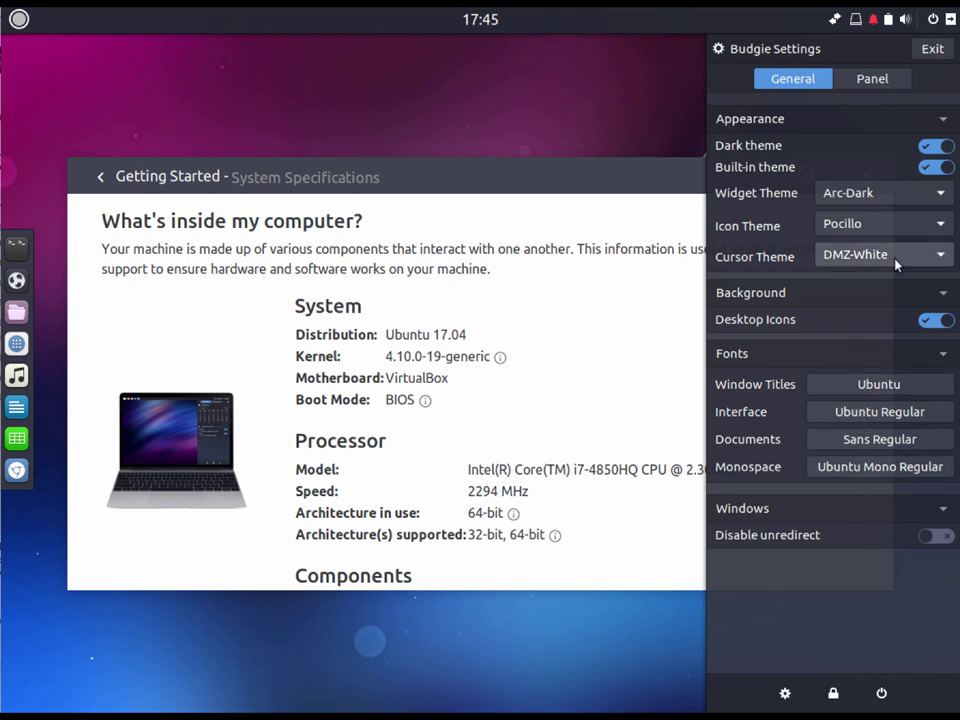
# - Add a second Status Indicator applet to the Top Panel in the Budgie panel settings
pyautogui.click(878, 80)
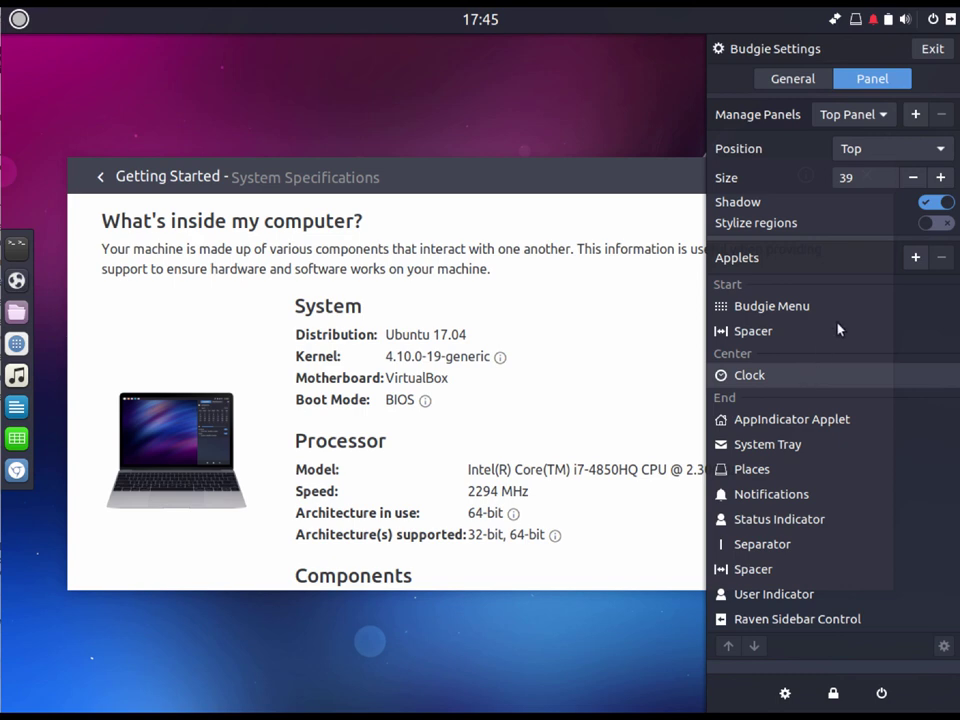
pyautogui.click(915, 257)
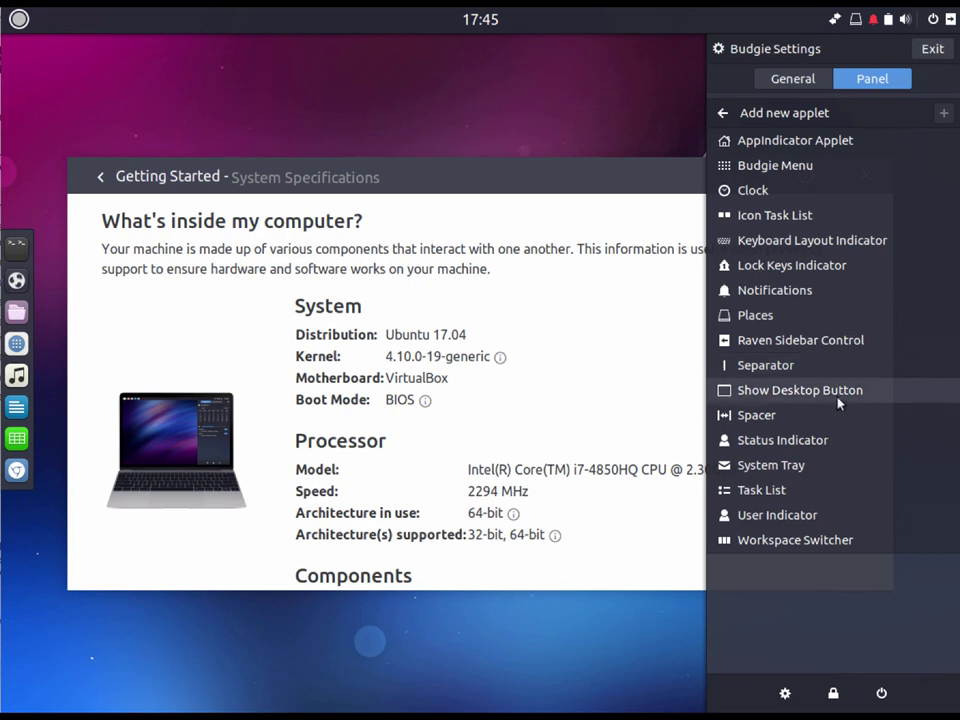
pyautogui.click(836, 441)
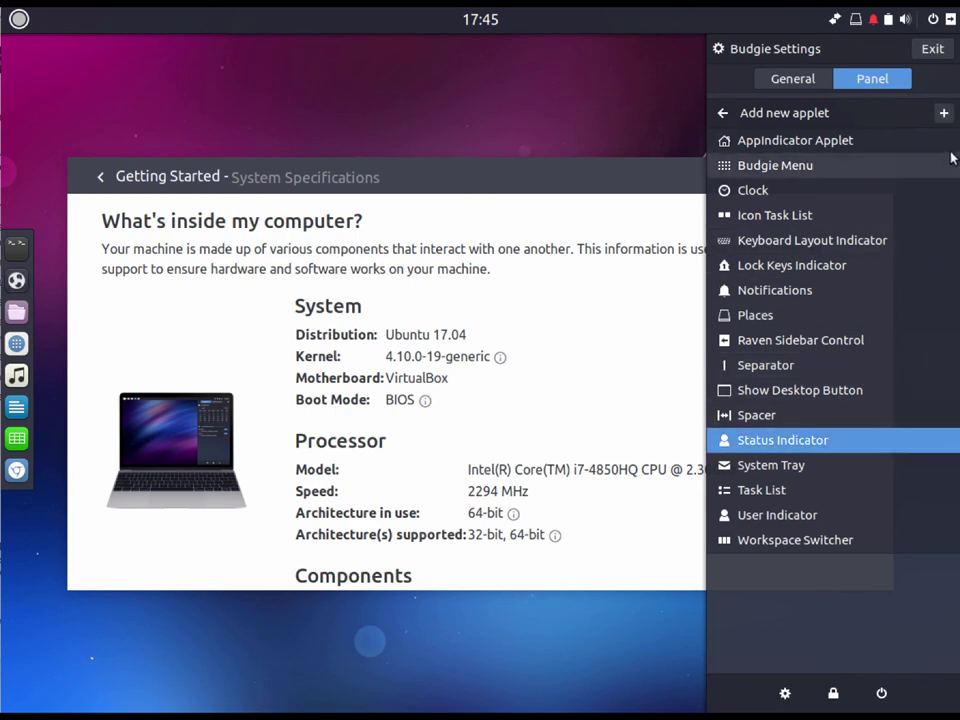
pyautogui.click(944, 114)
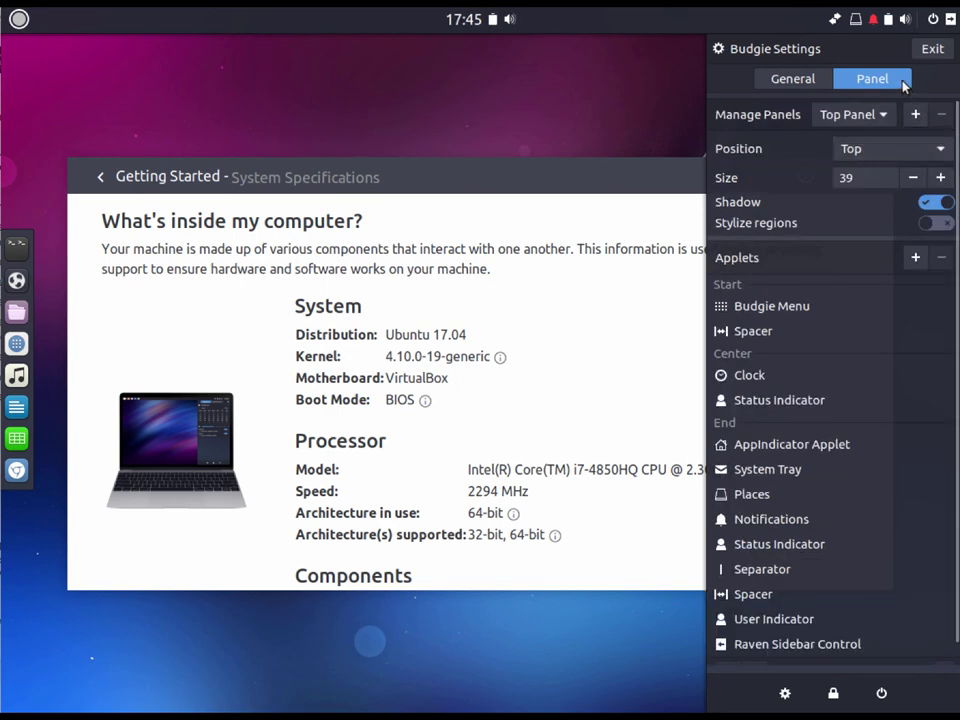
# - Look at the power and sound indicators and the session options for lock, suspend, restart and shutdown
pyautogui.click(888, 20)
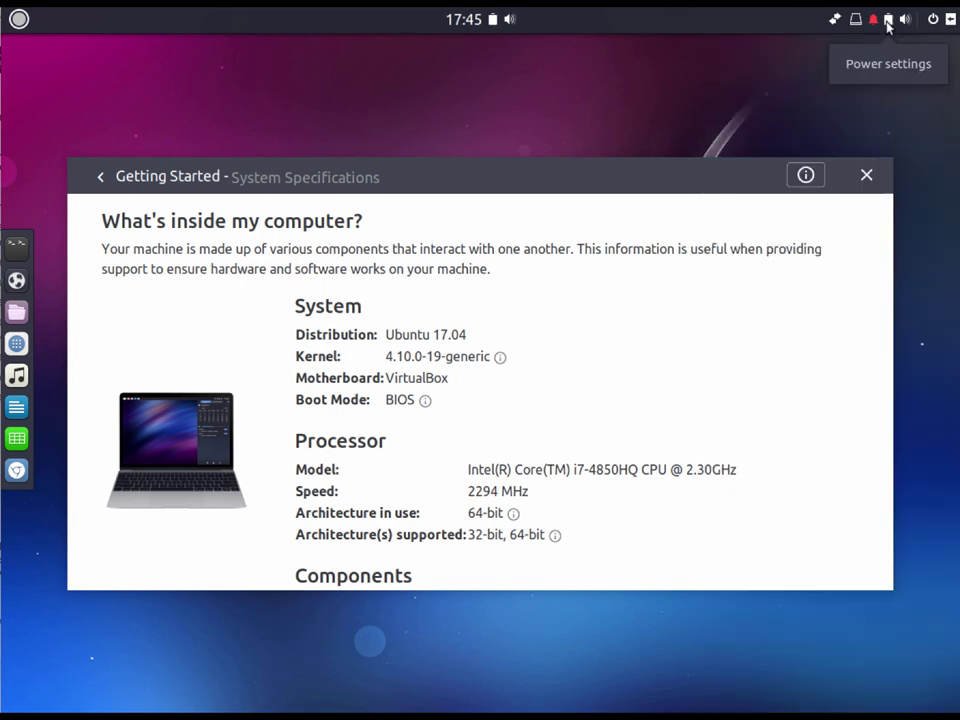
pyautogui.click(905, 19)
pyautogui.click(936, 19)
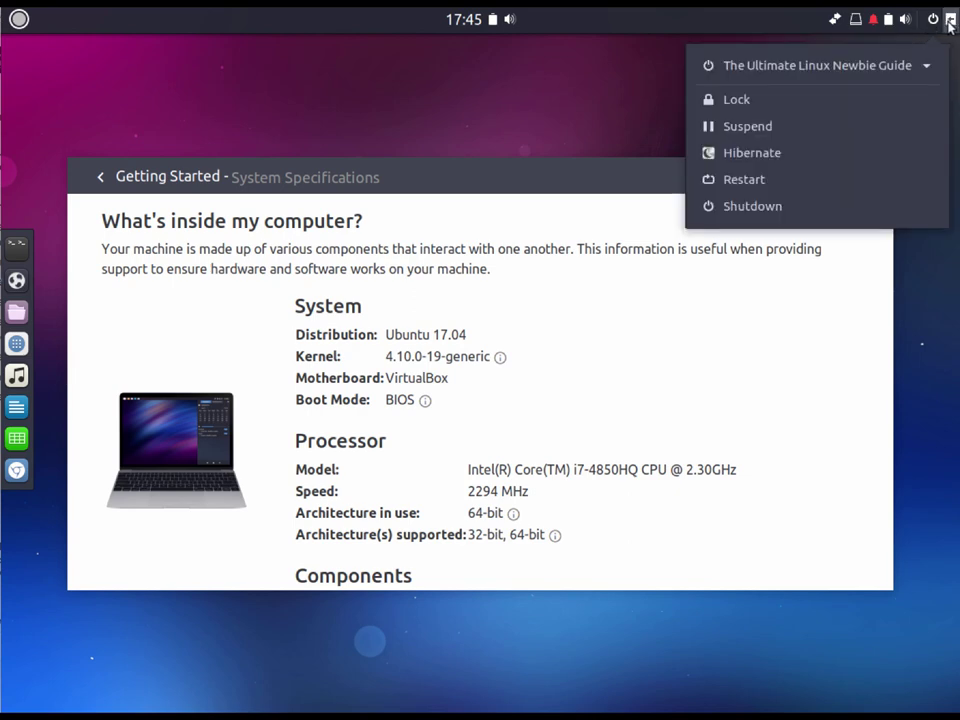
# - Move the Raven Sidebar Control applet one place up in the Top Panel's applet order and back down to the end
pyautogui.click(950, 21)
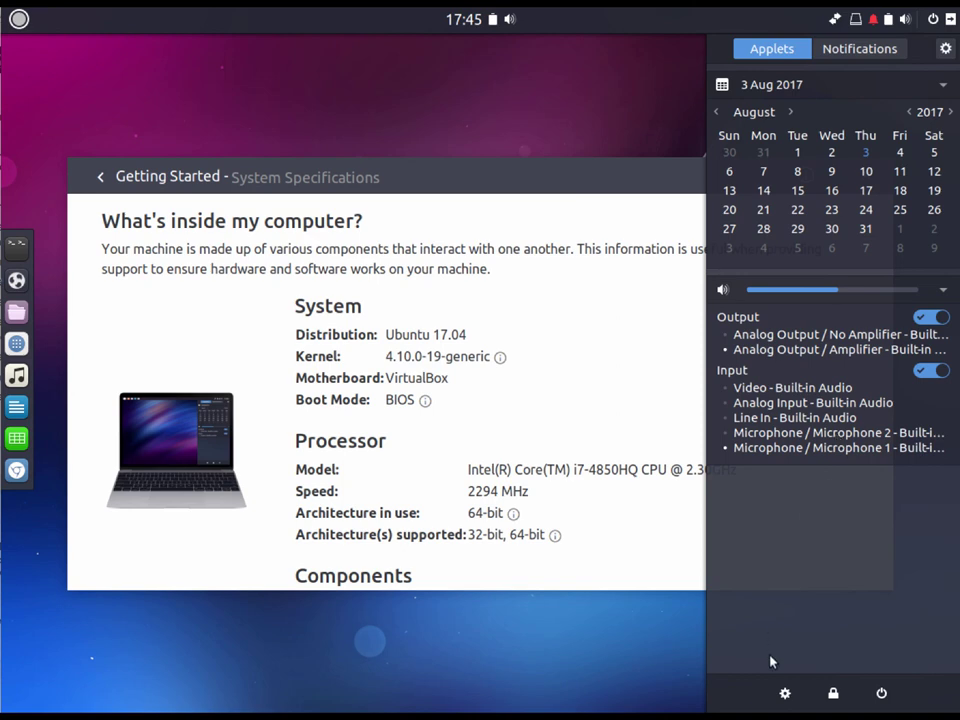
pyautogui.click(785, 692)
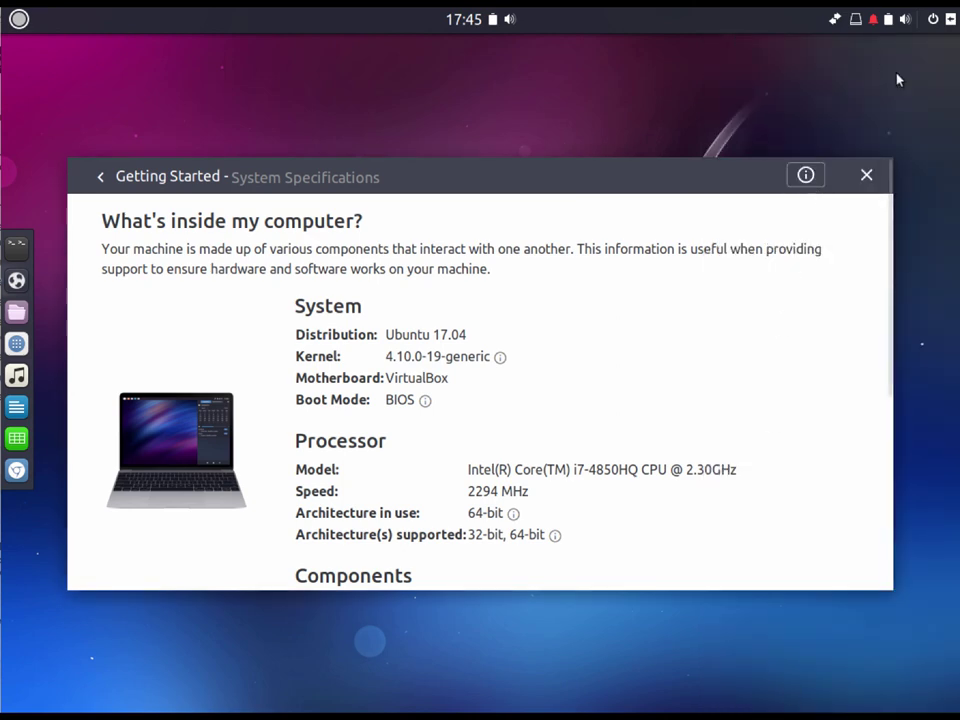
pyautogui.click(950, 21)
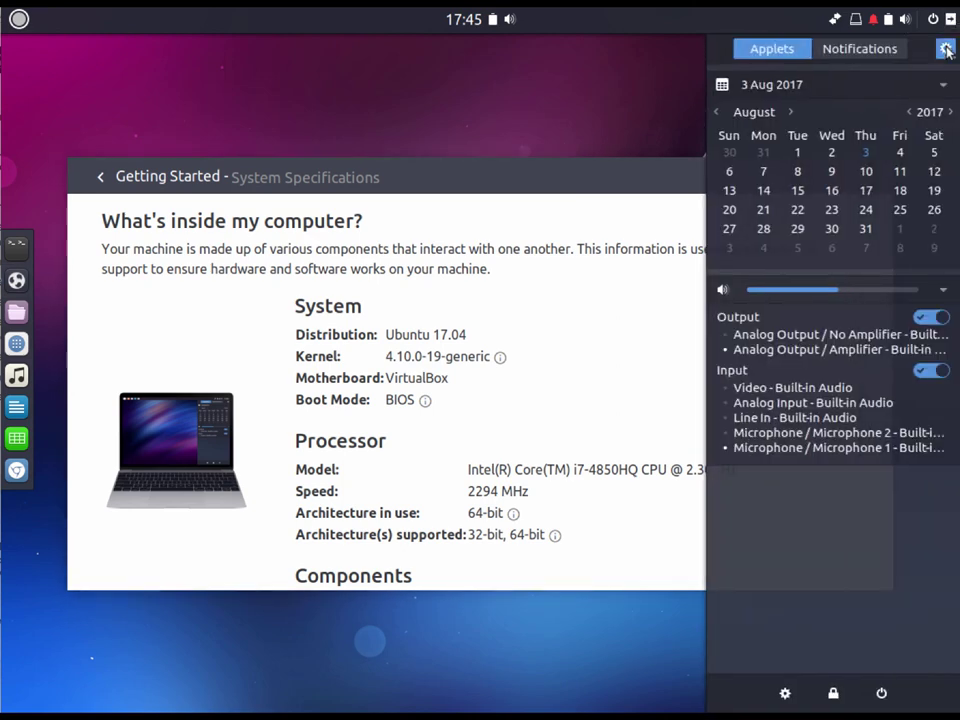
pyautogui.click(943, 43)
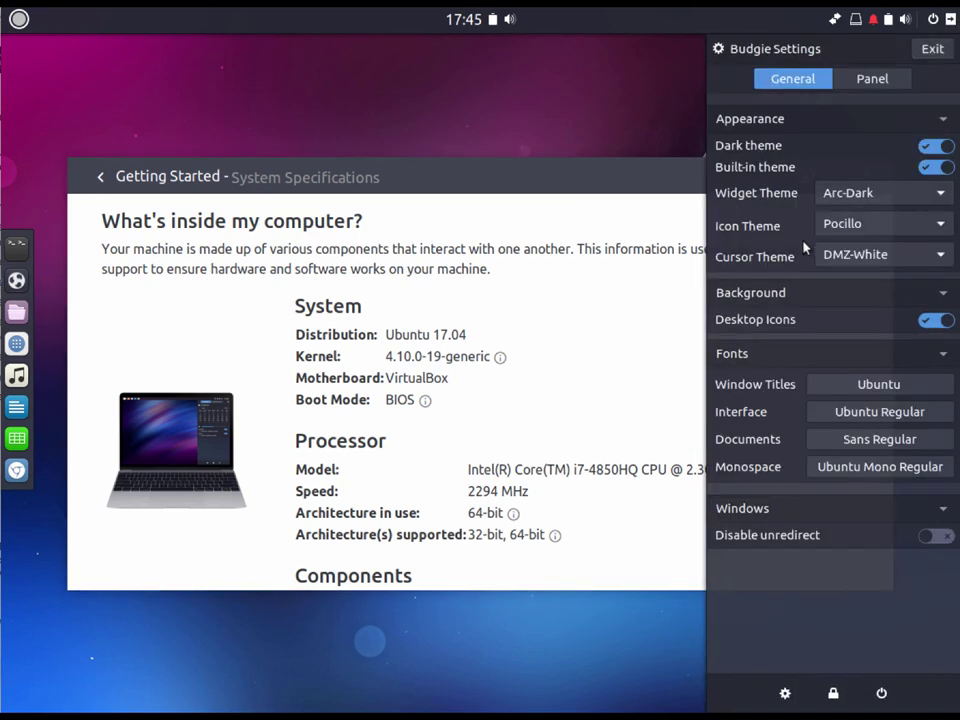
pyautogui.click(872, 79)
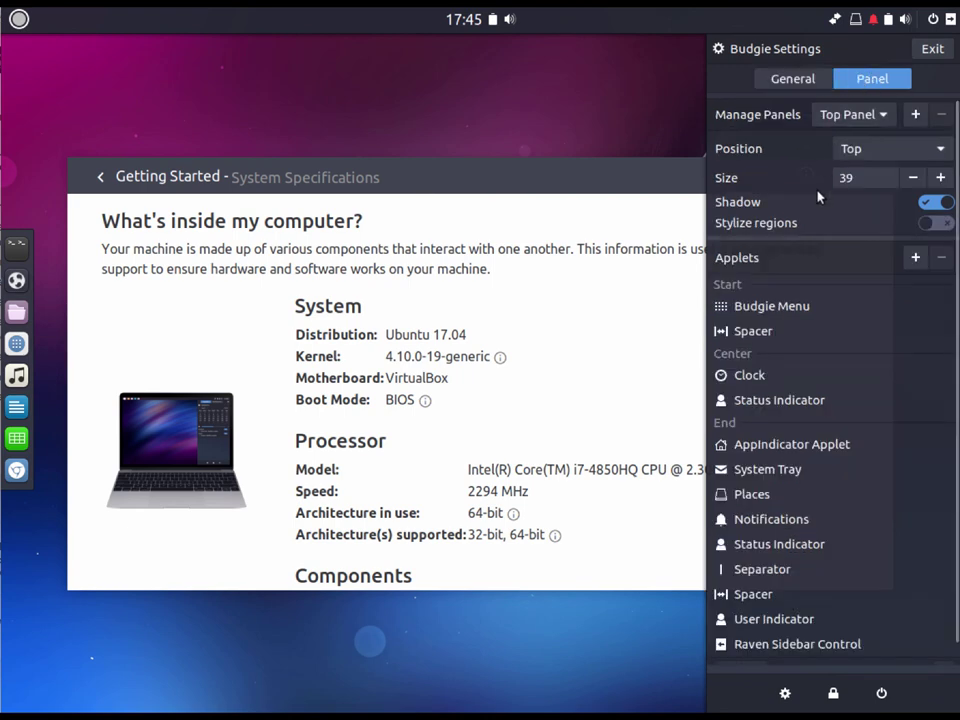
pyautogui.scroll(-1, 772, 458)
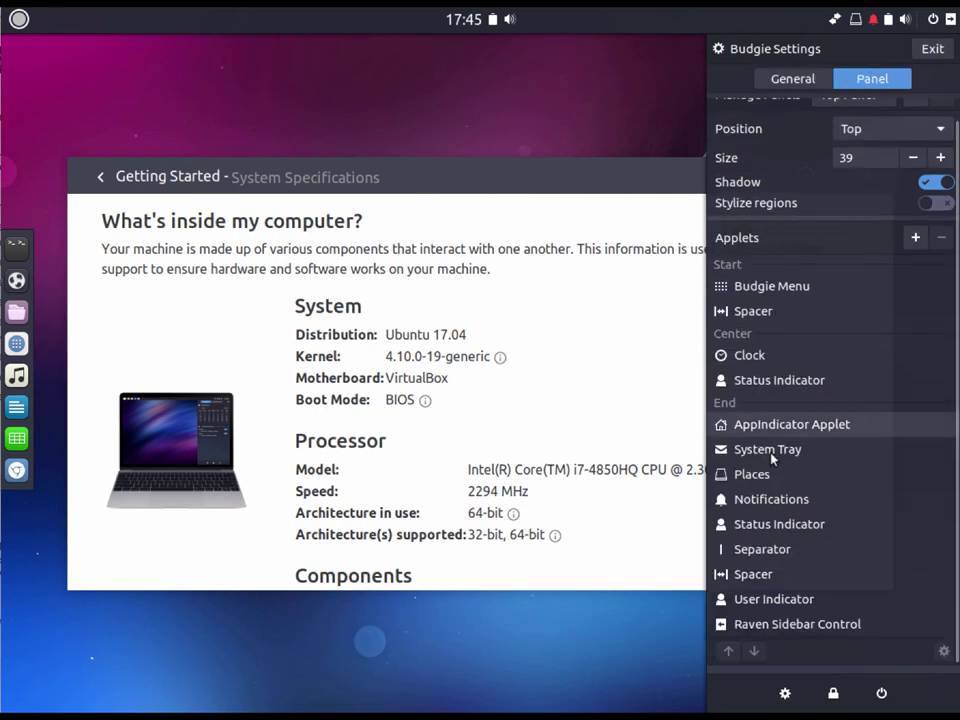
pyautogui.click(757, 622)
pyautogui.click(728, 651)
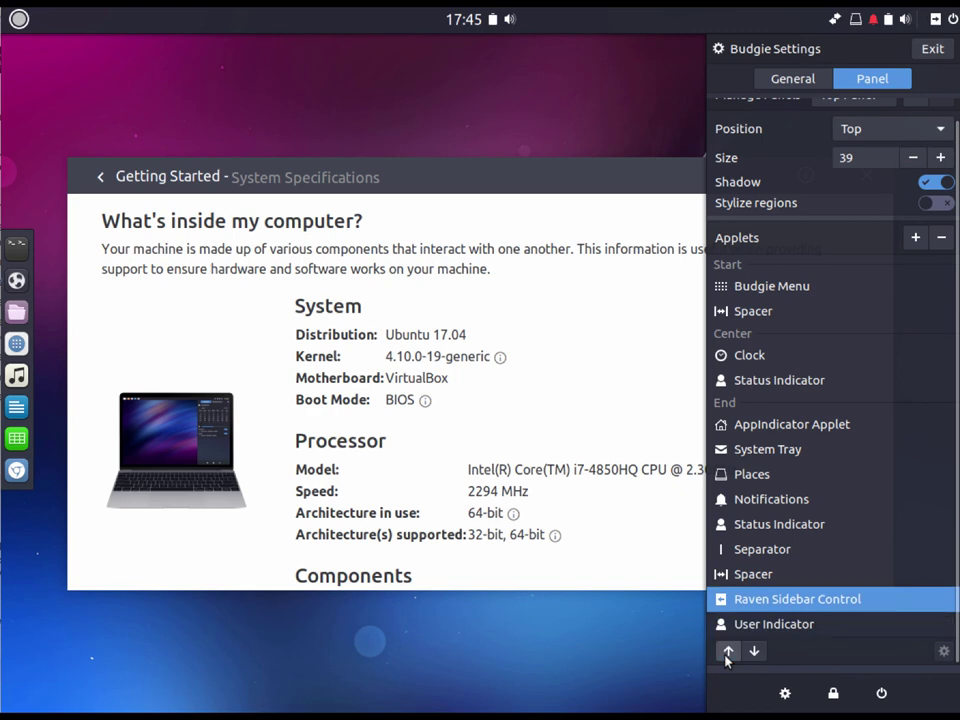
pyautogui.click(754, 652)
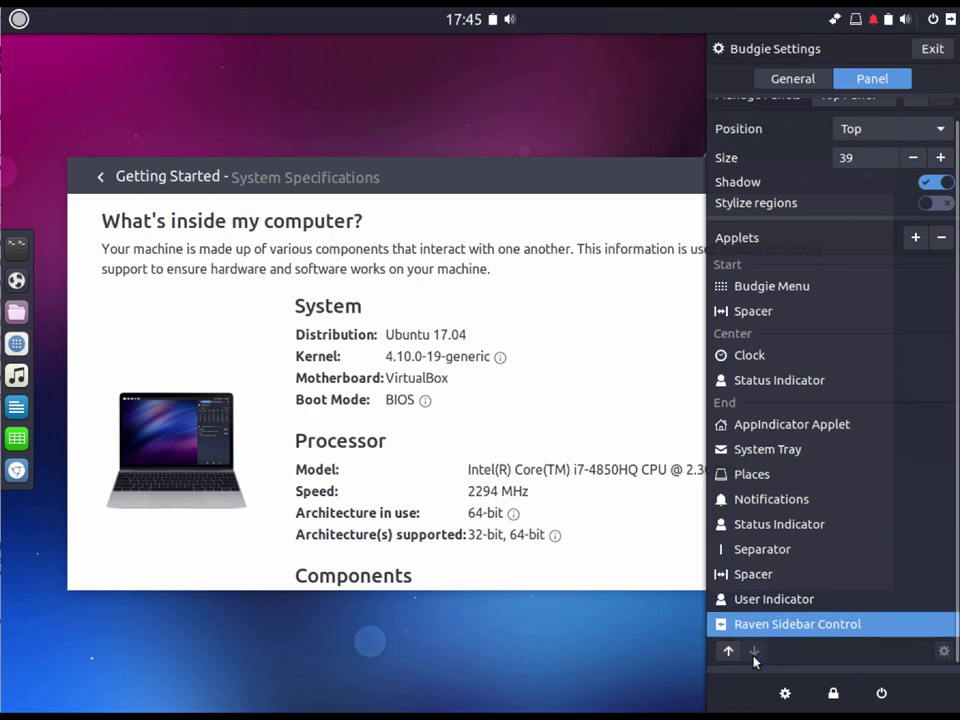
# - Open Raven's log-out confirmation and cancel it, and review the session options in the User Indicator
pyautogui.click(881, 694)
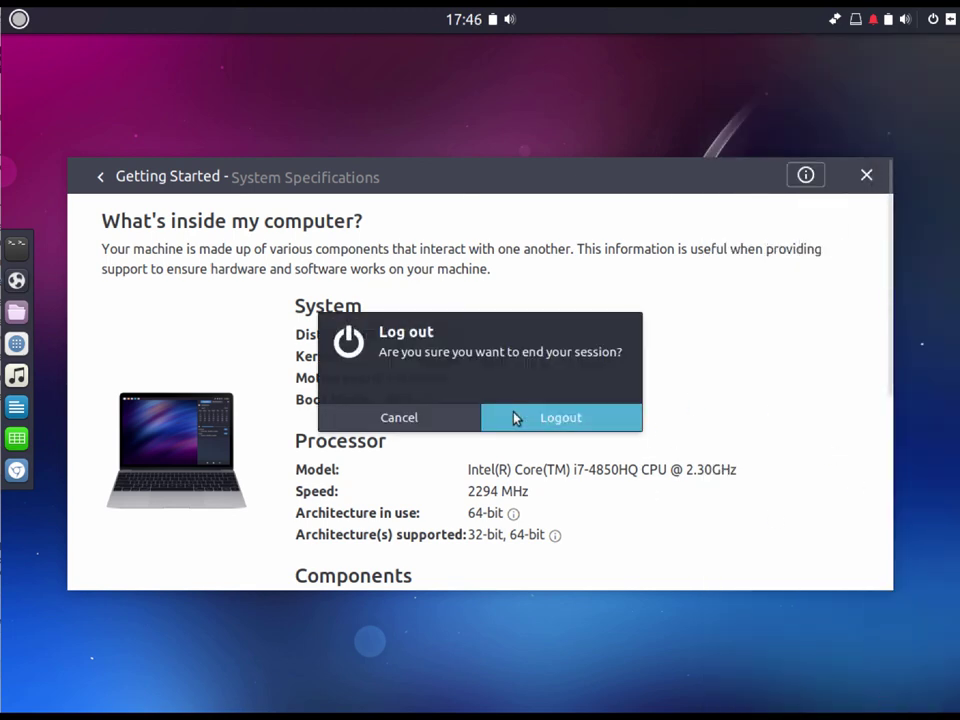
pyautogui.click(455, 417)
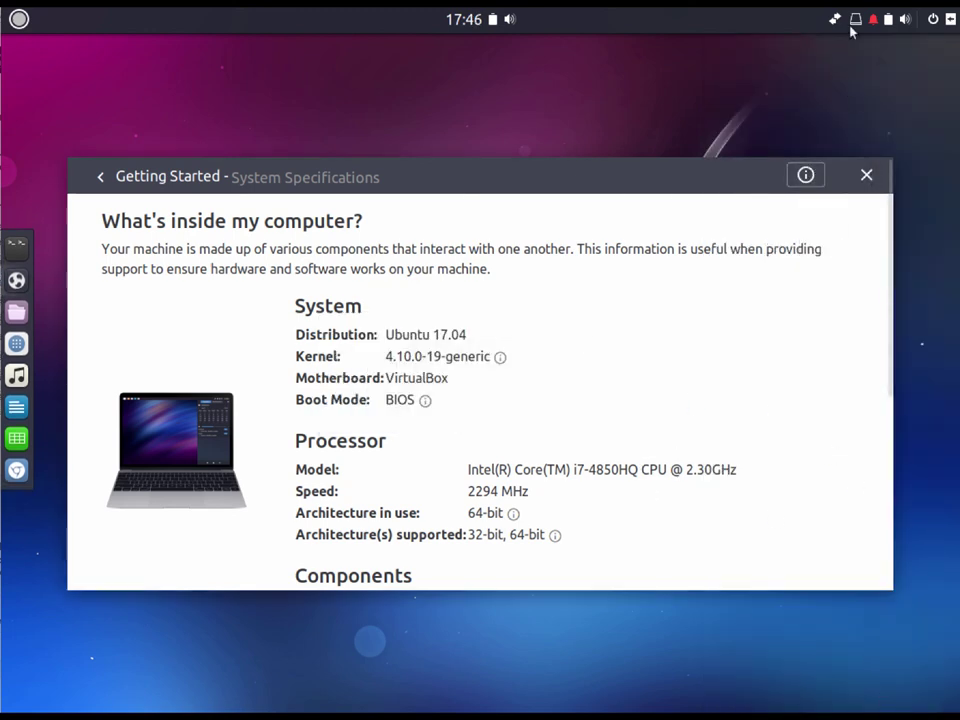
pyautogui.click(934, 20)
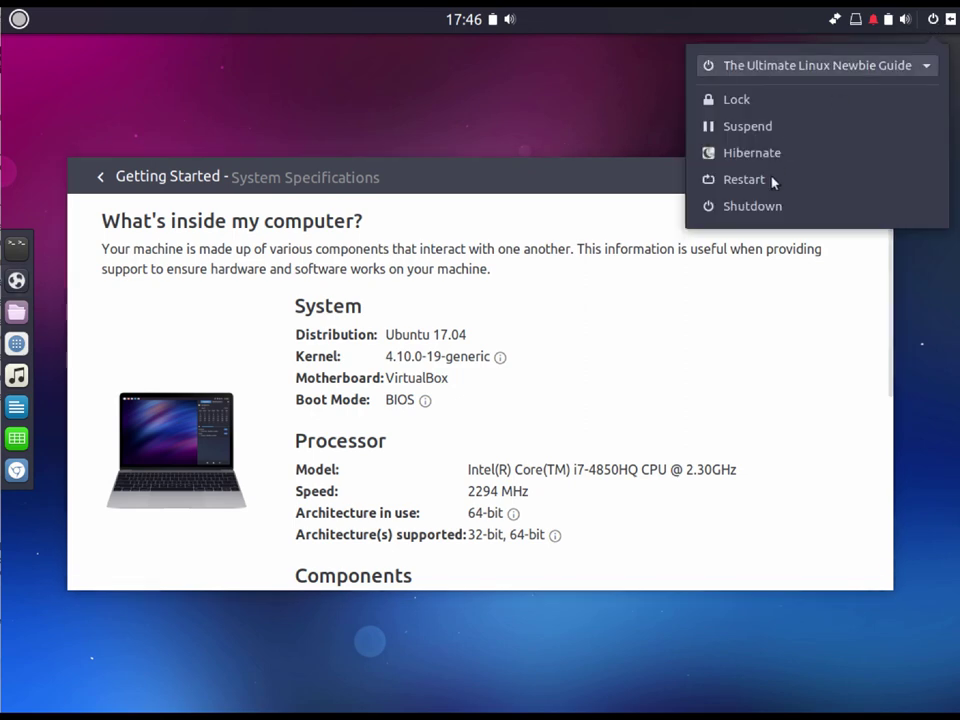
pyautogui.click(615, 106)
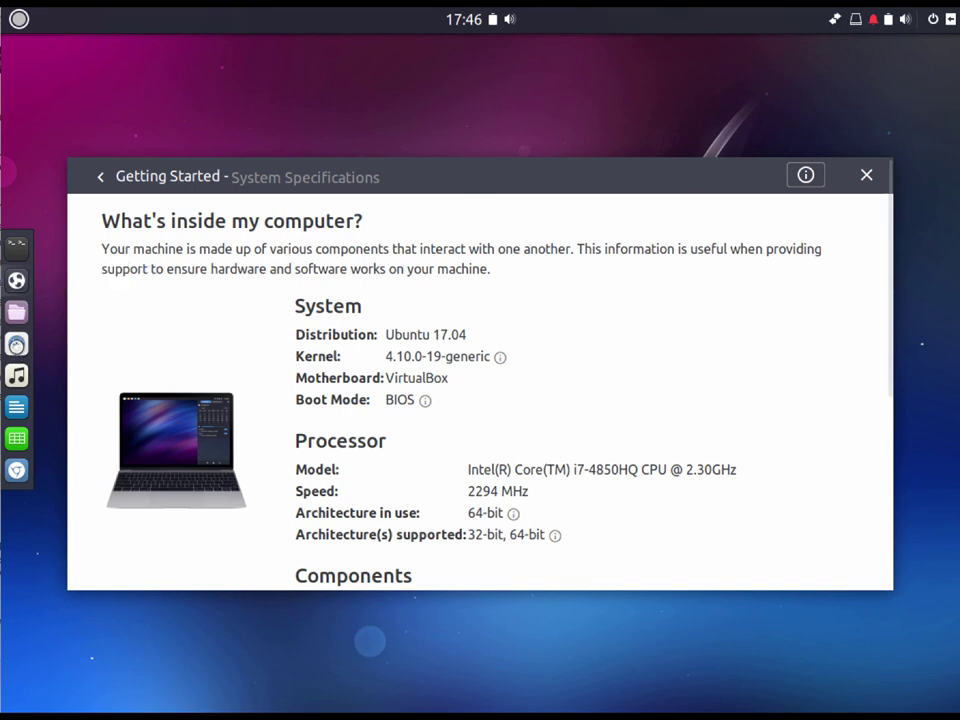
# - Look at the Software store's overview and available updates, and close both the store and the Getting Started window
pyautogui.click(17, 344)
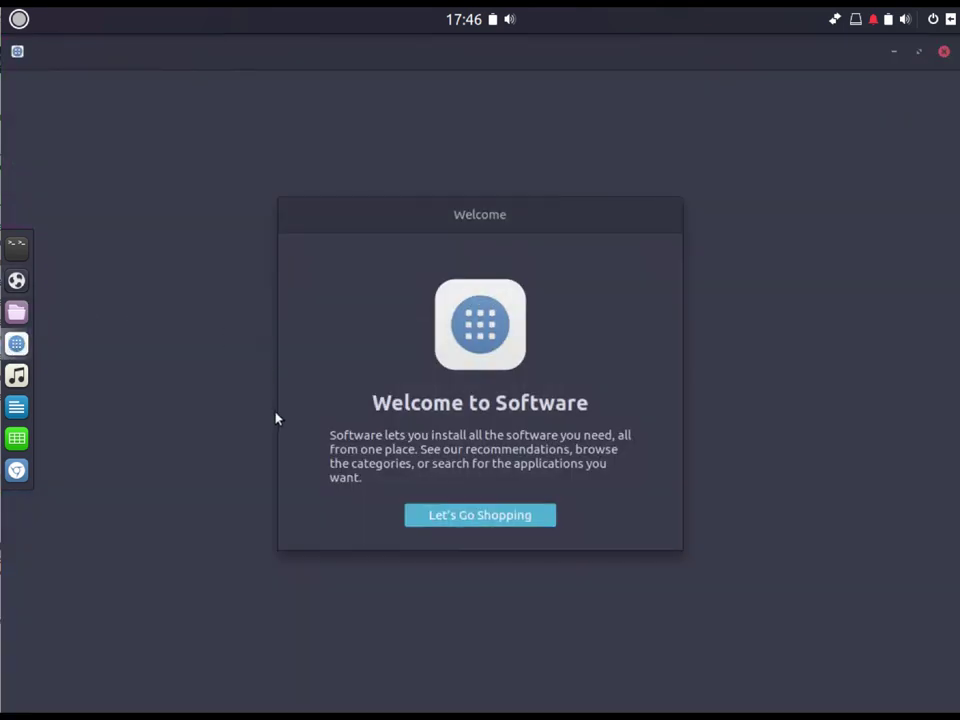
pyautogui.click(474, 519)
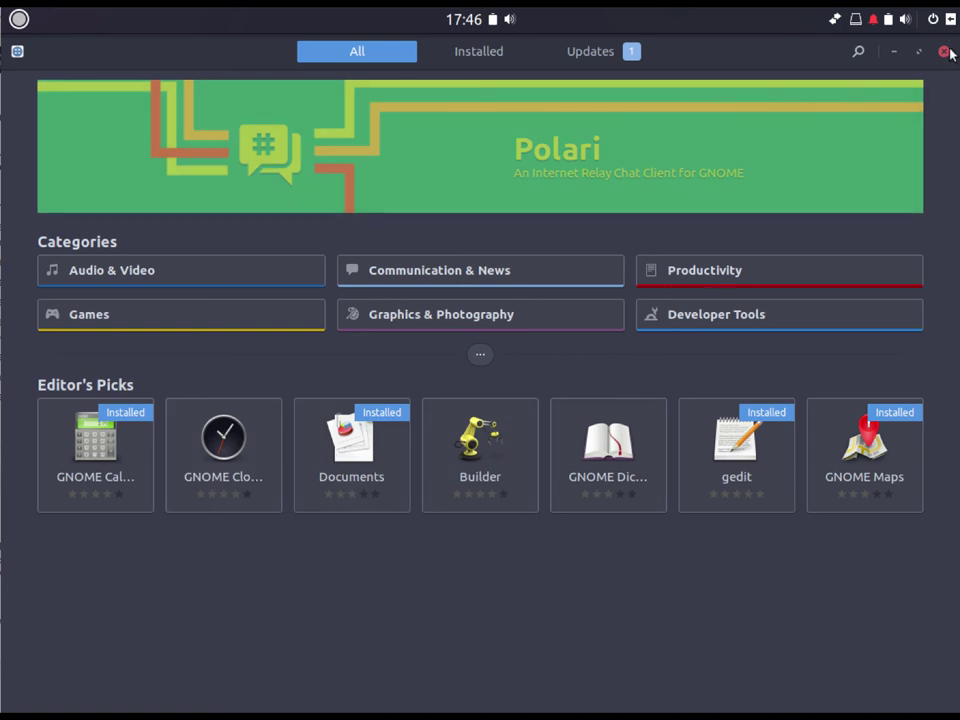
pyautogui.click(638, 51)
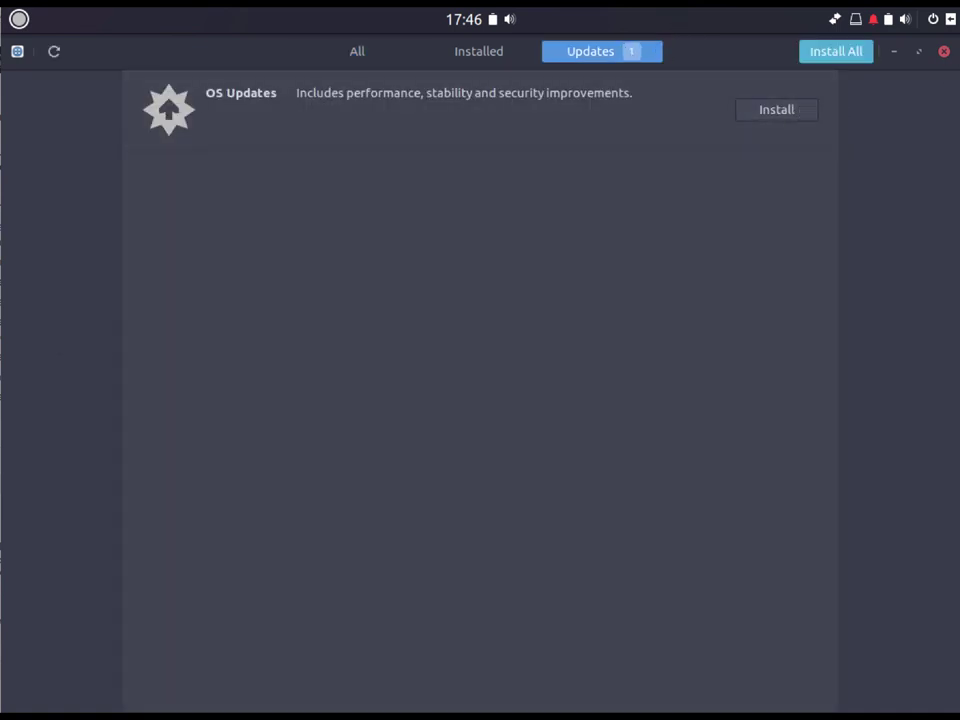
pyautogui.click(944, 53)
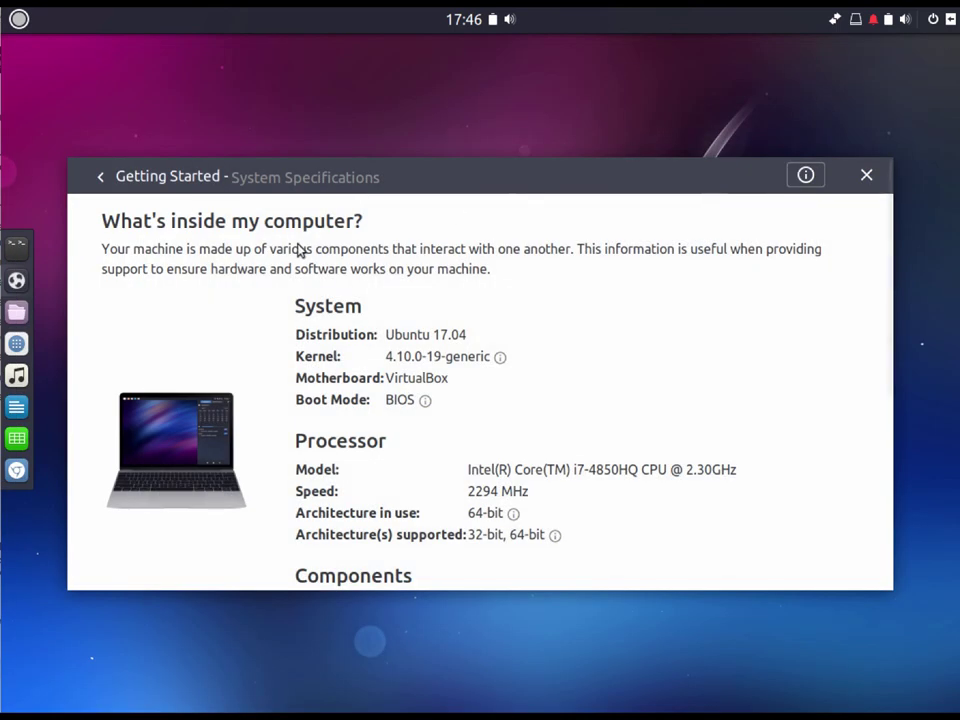
pyautogui.click(868, 176)
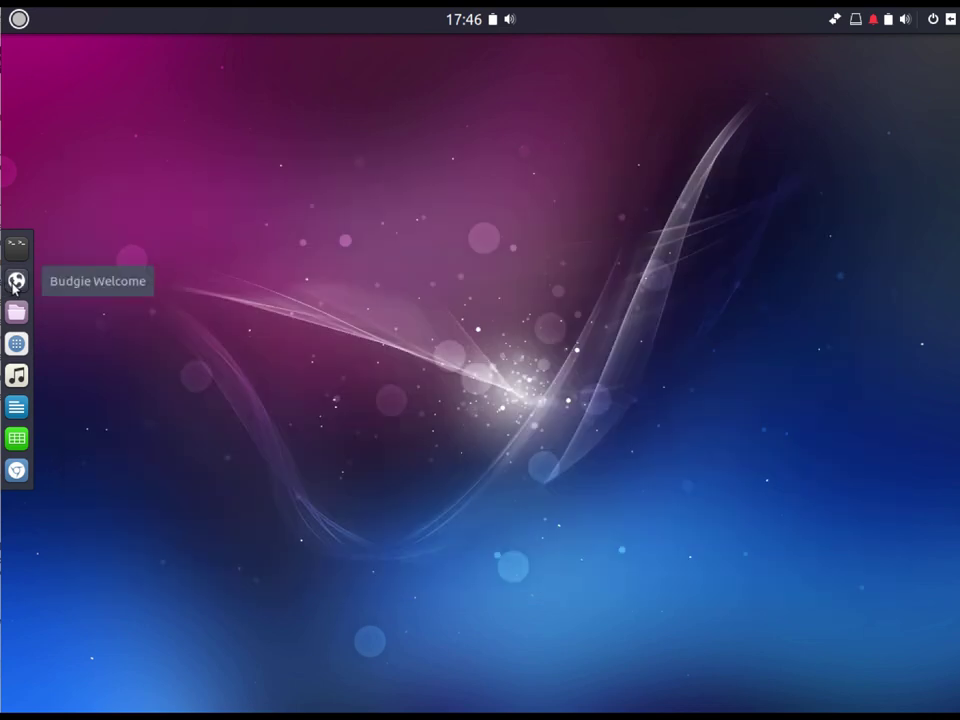
# - Open the Home folder in Files and the Rhythmbox music player, and quit Rhythmbox through its application menu
pyautogui.click(17, 315)
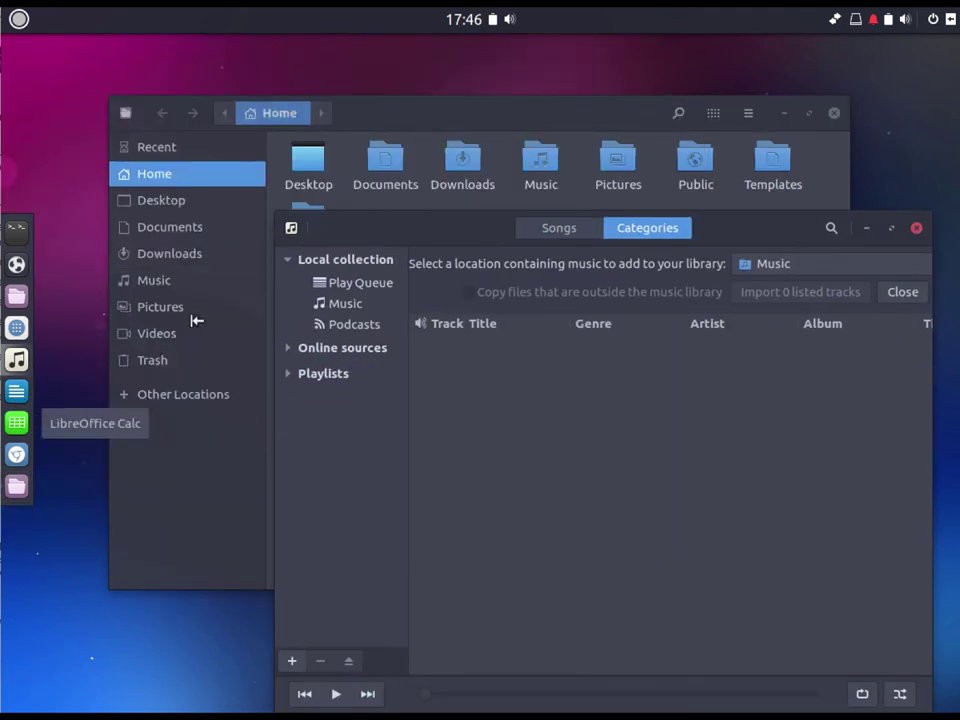
pyautogui.click(291, 230)
pyautogui.click(291, 230)
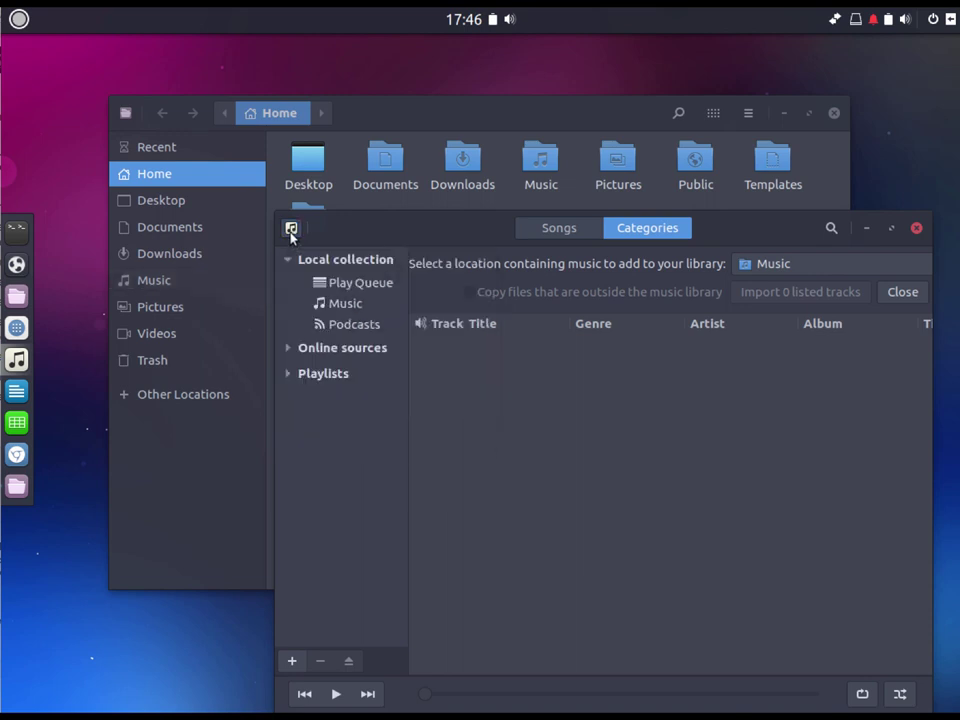
pyautogui.click(291, 231)
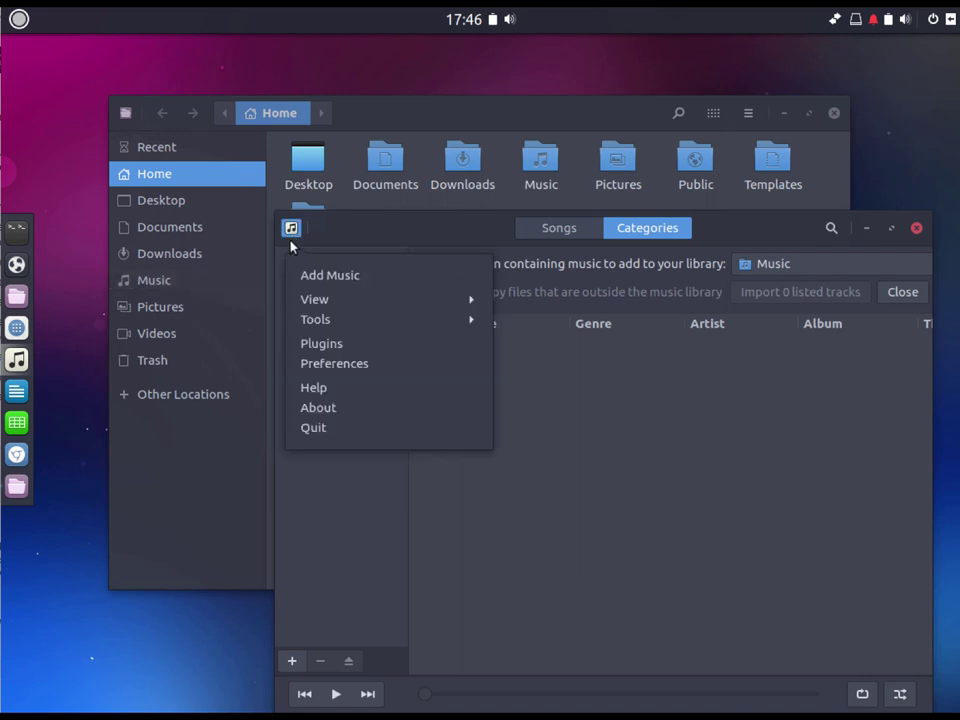
pyautogui.click(302, 427)
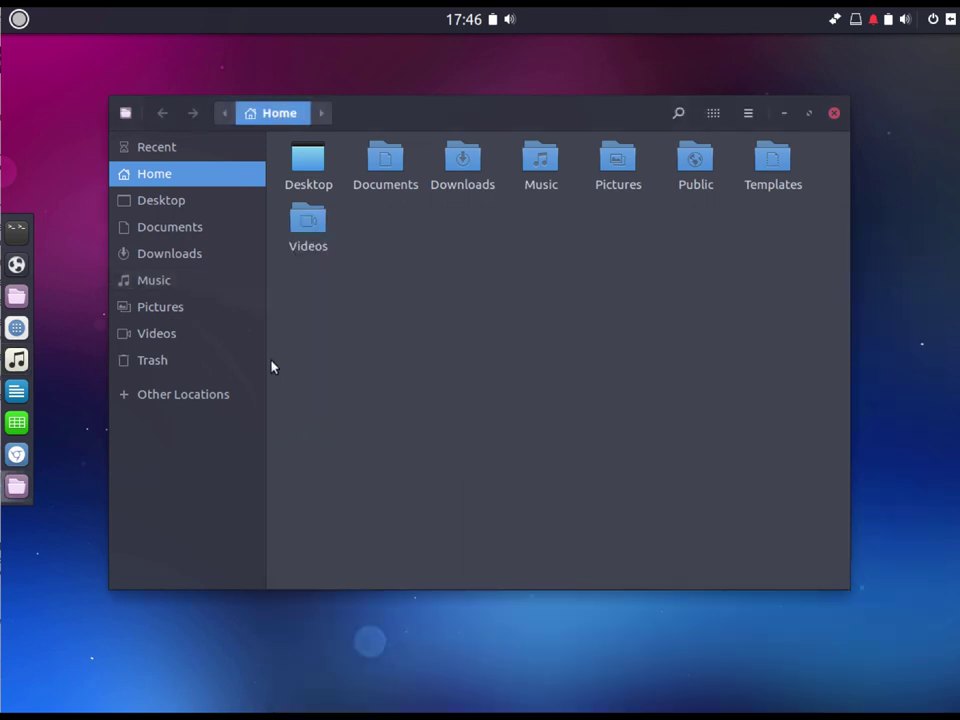
# - View the application menu of the Files window and close the file manager
pyautogui.click(125, 113)
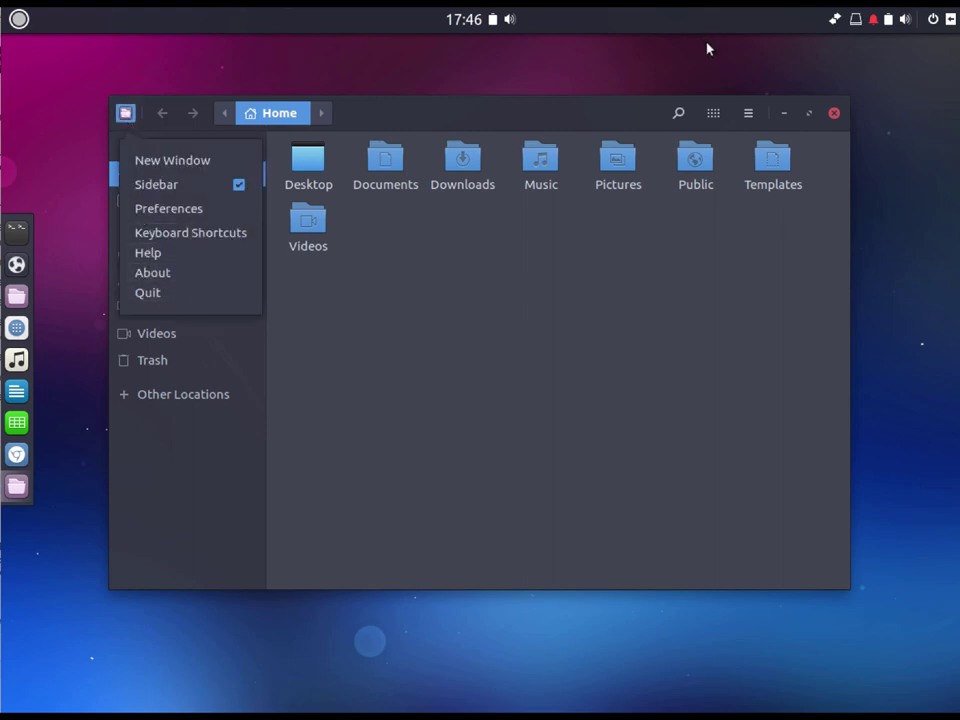
pyautogui.click(838, 118)
pyautogui.click(834, 114)
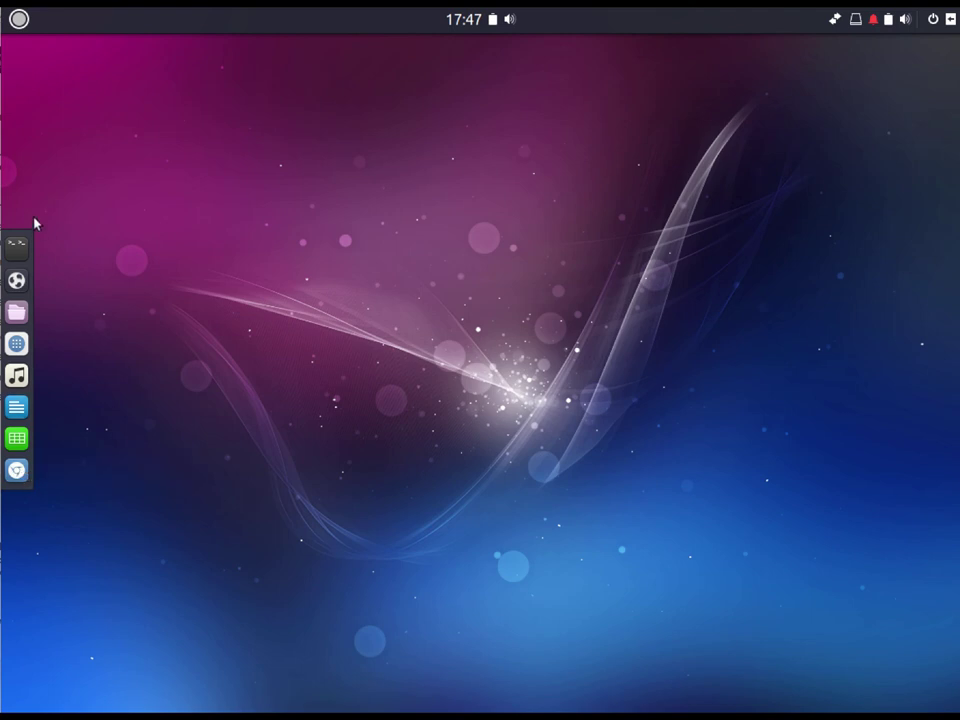
# - Open Terminix, examine its global preferences including the choices for a new instance, and close it without changes
pyautogui.click(16, 247)
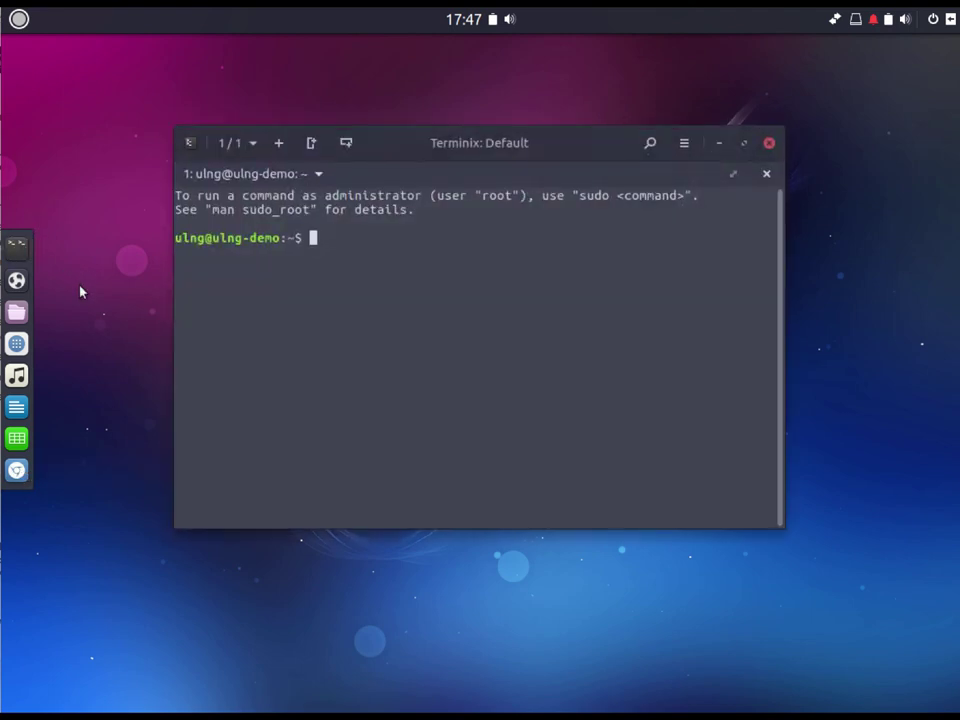
pyautogui.click(190, 143)
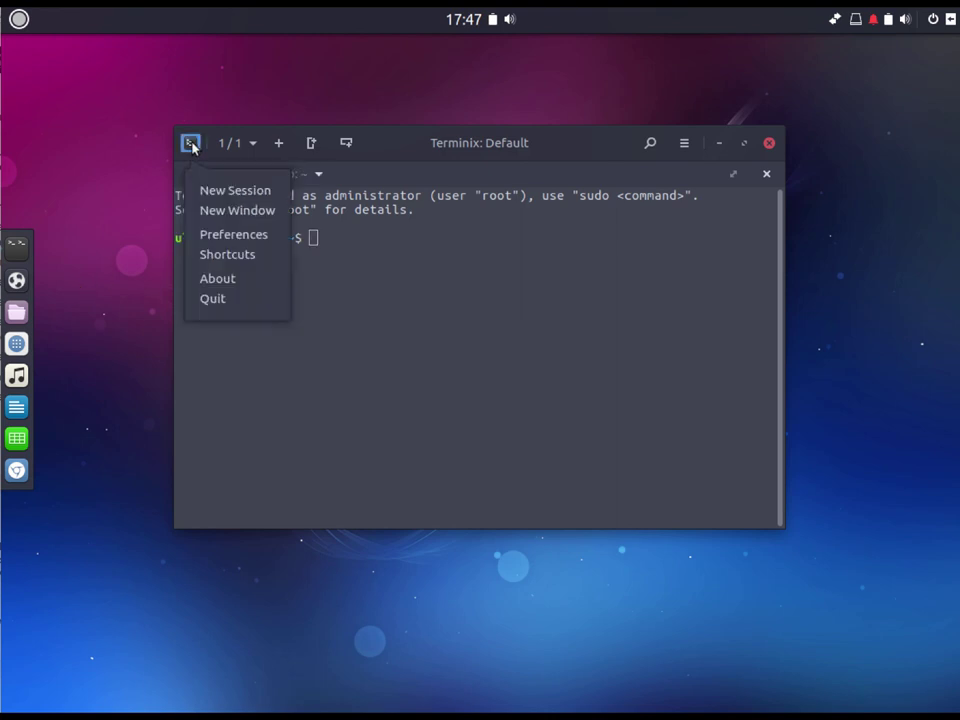
pyautogui.click(216, 234)
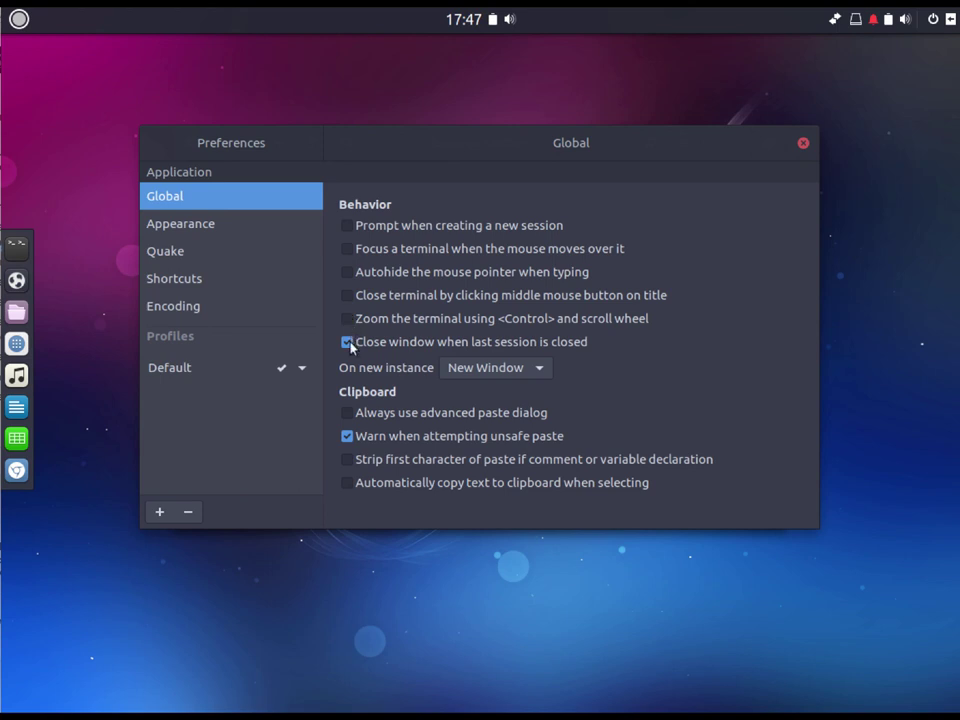
pyautogui.click(459, 374)
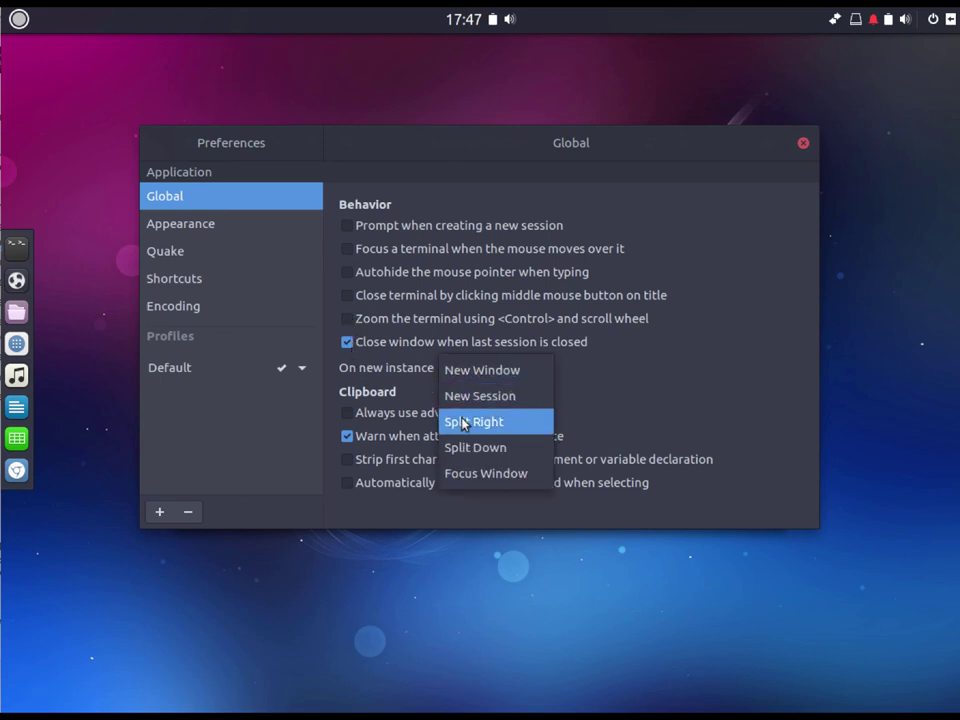
pyautogui.click(619, 403)
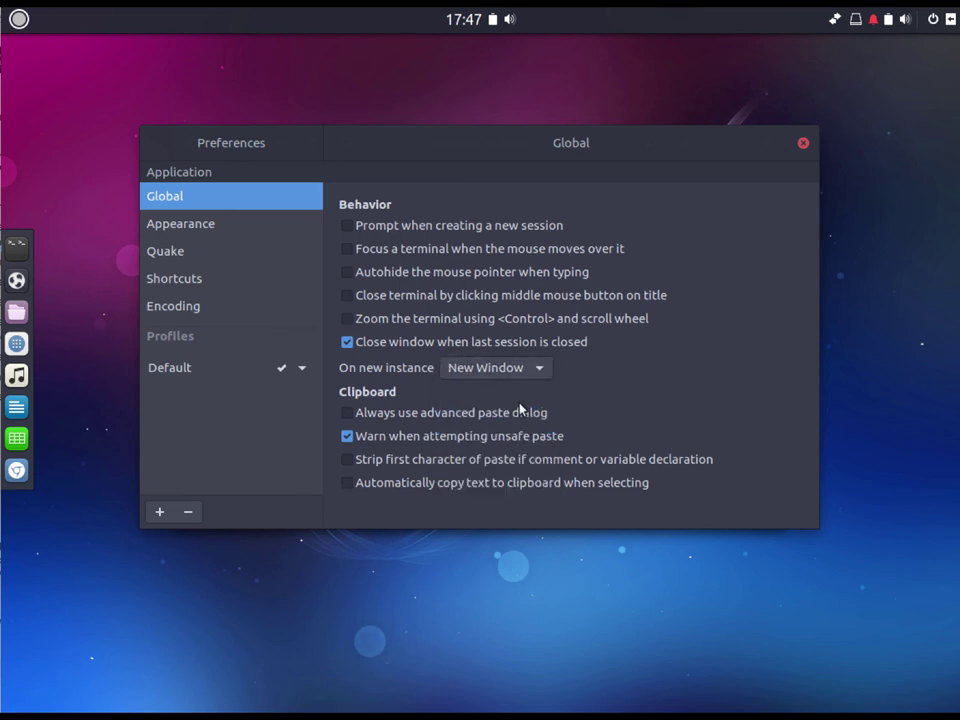
pyautogui.click(803, 143)
pyautogui.click(771, 145)
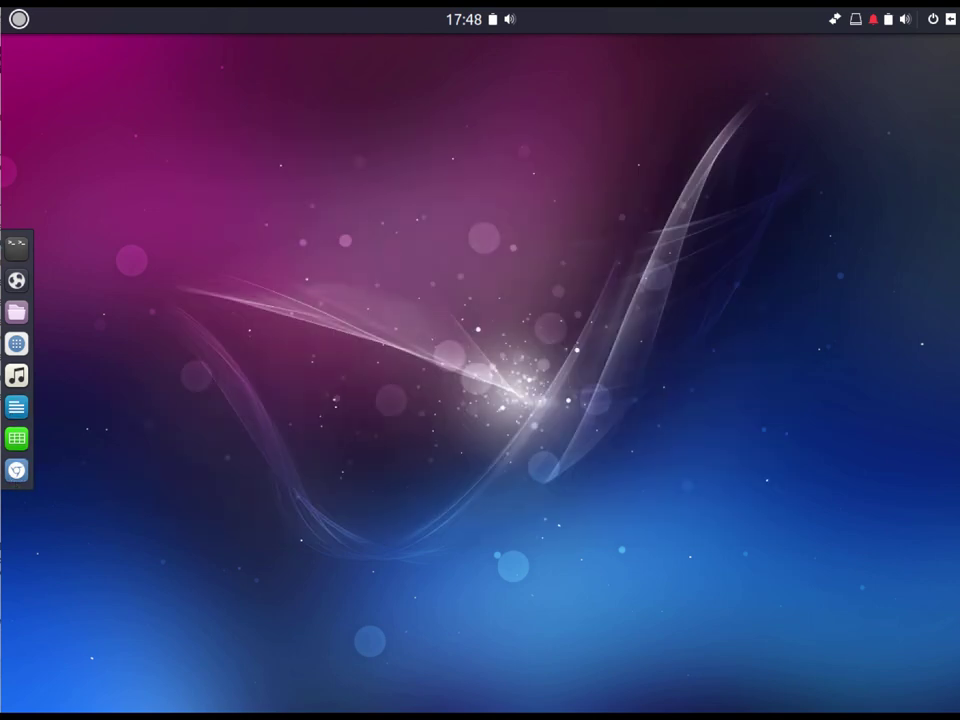
# - Browse the complete list of installed applications in the Budgie Menu
pyautogui.click(19, 25)
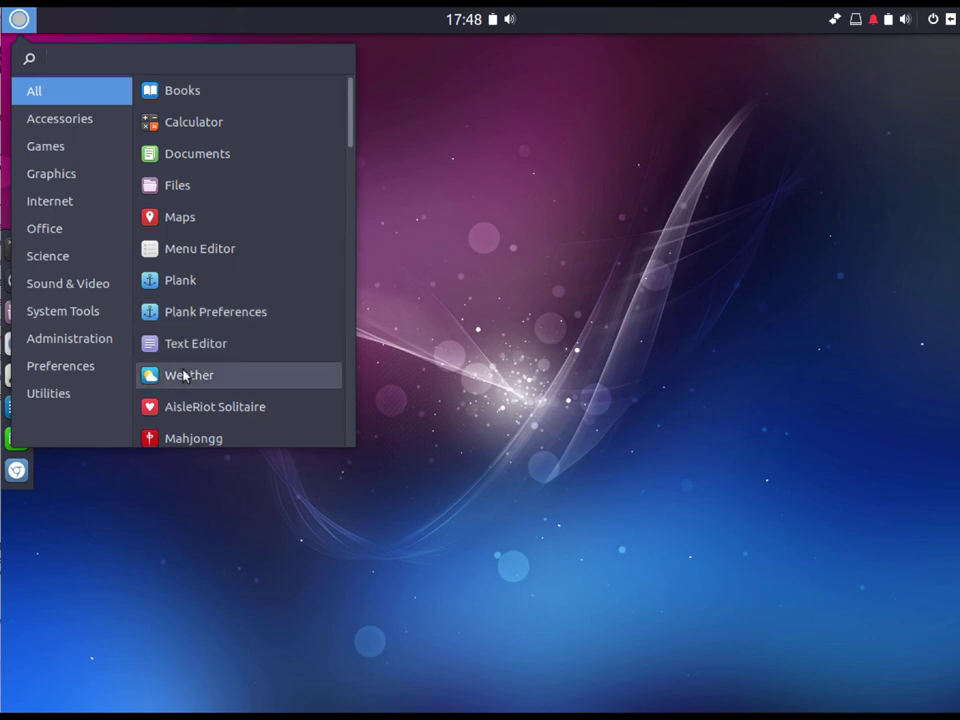
pyautogui.scroll(-3, 184, 375)
pyautogui.scroll(-5, 184, 375)
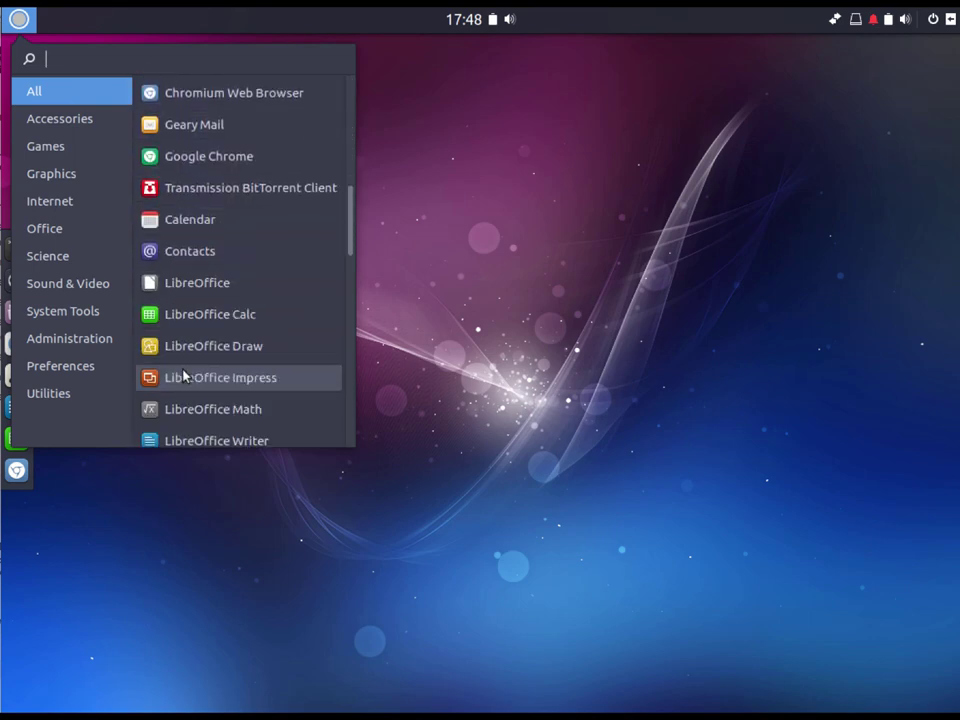
pyautogui.scroll(-3, 184, 375)
pyautogui.scroll(-4, 184, 375)
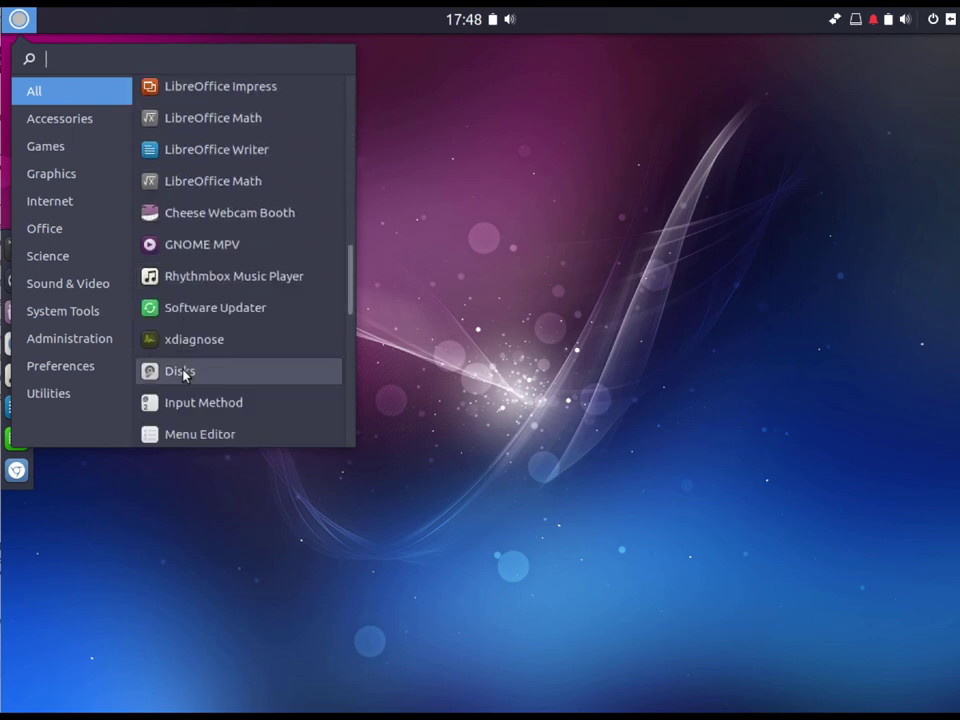
pyautogui.scroll(-1, 184, 375)
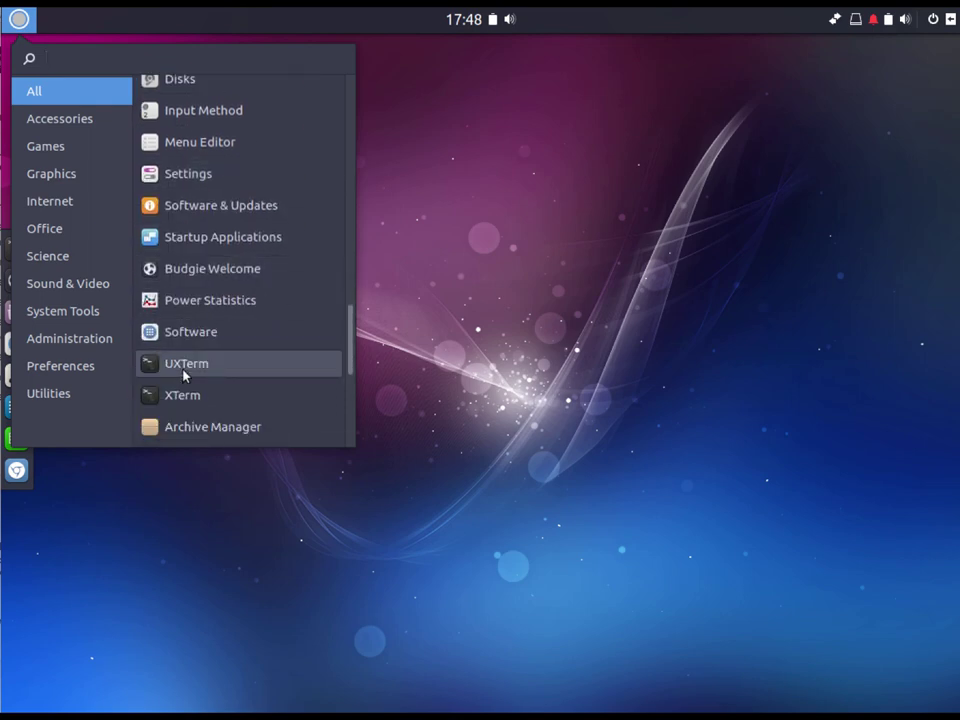
pyautogui.scroll(-4, 184, 375)
pyautogui.scroll(-1, 184, 375)
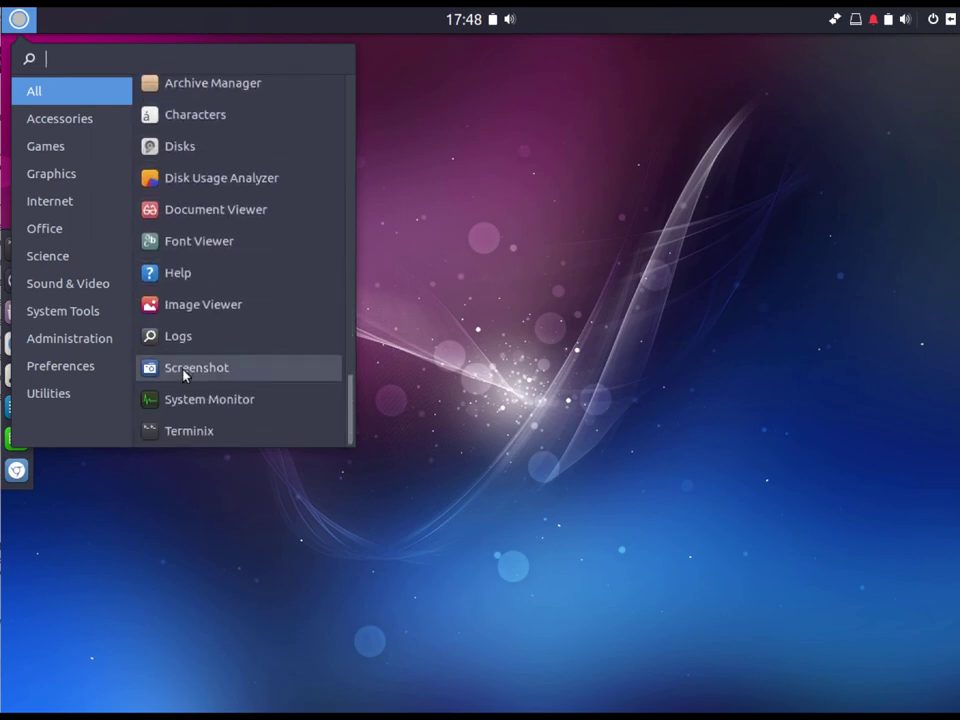
pyautogui.scroll(2, 184, 375)
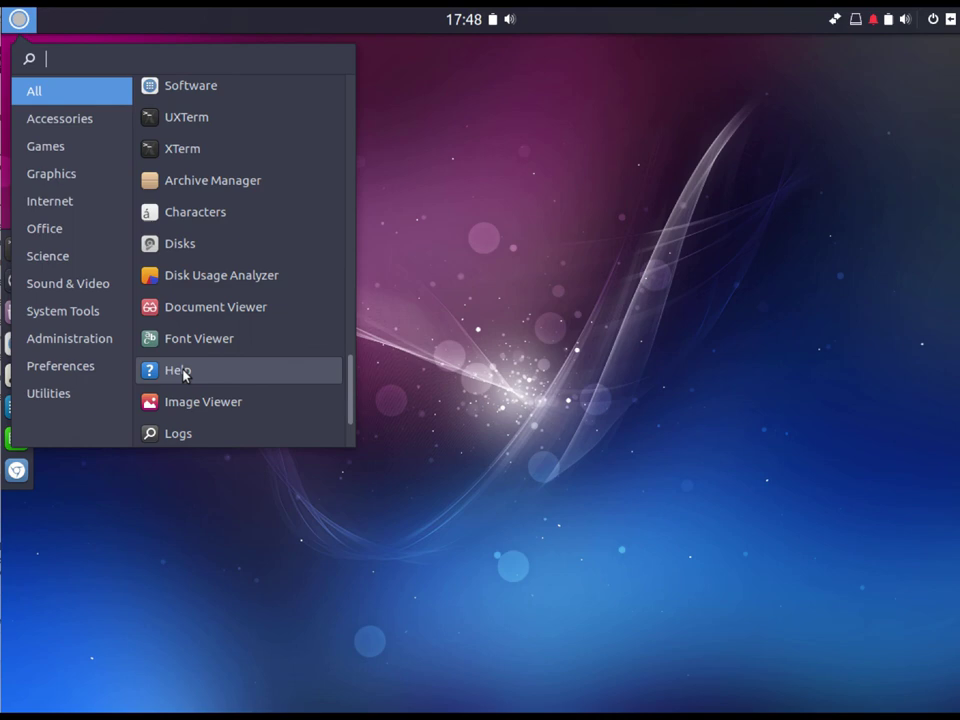
# - Launch Plank from the Accessories category of the Budgie Menu
pyautogui.click(88, 122)
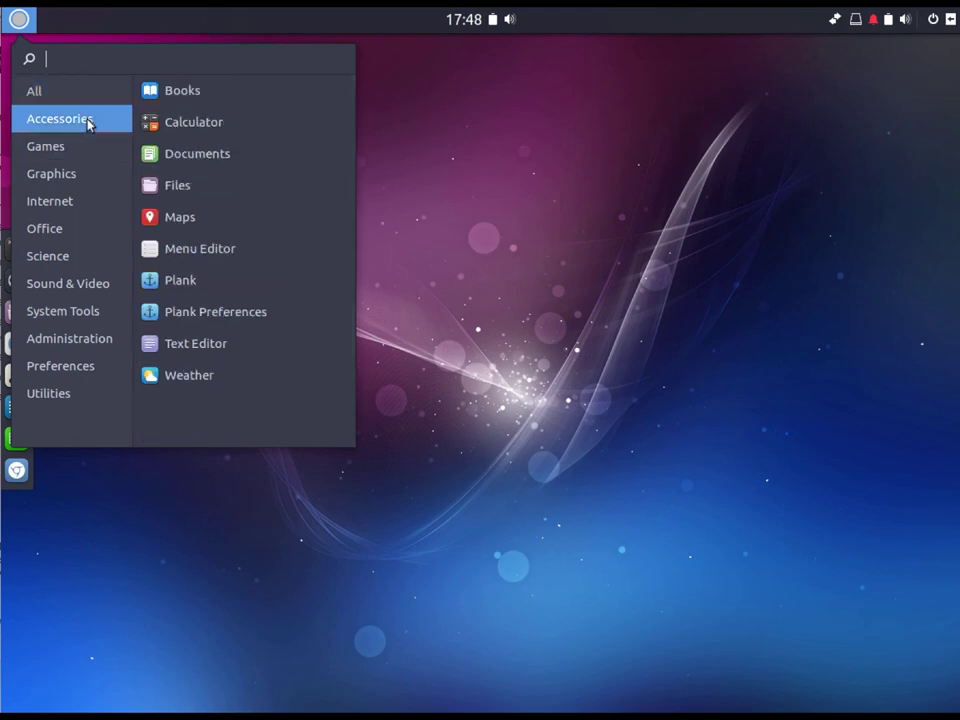
pyautogui.click(176, 286)
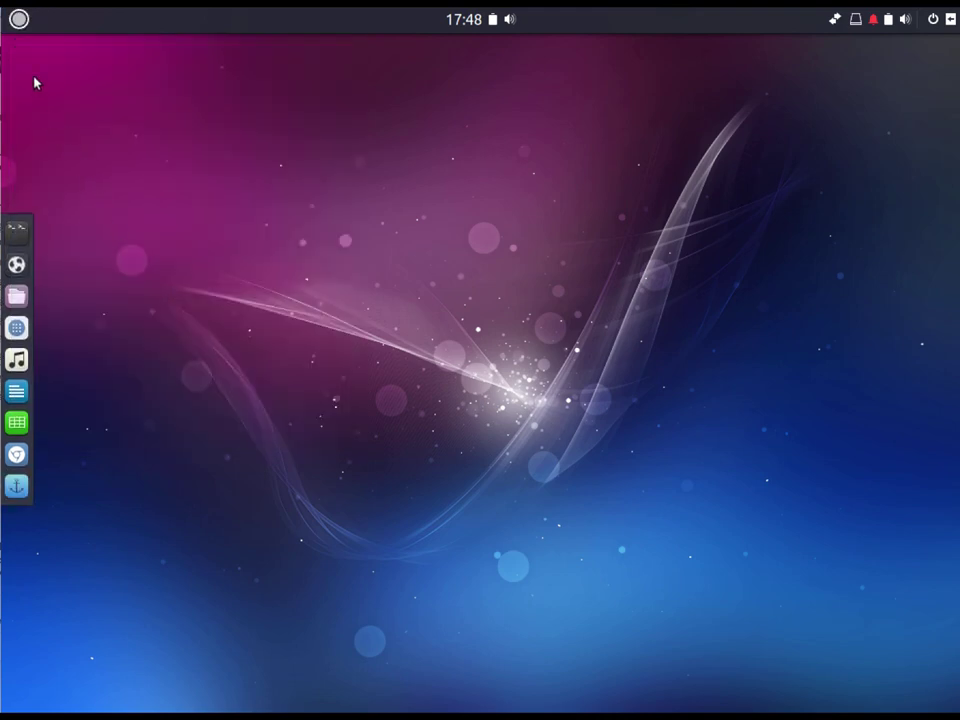
pyautogui.click(19, 20)
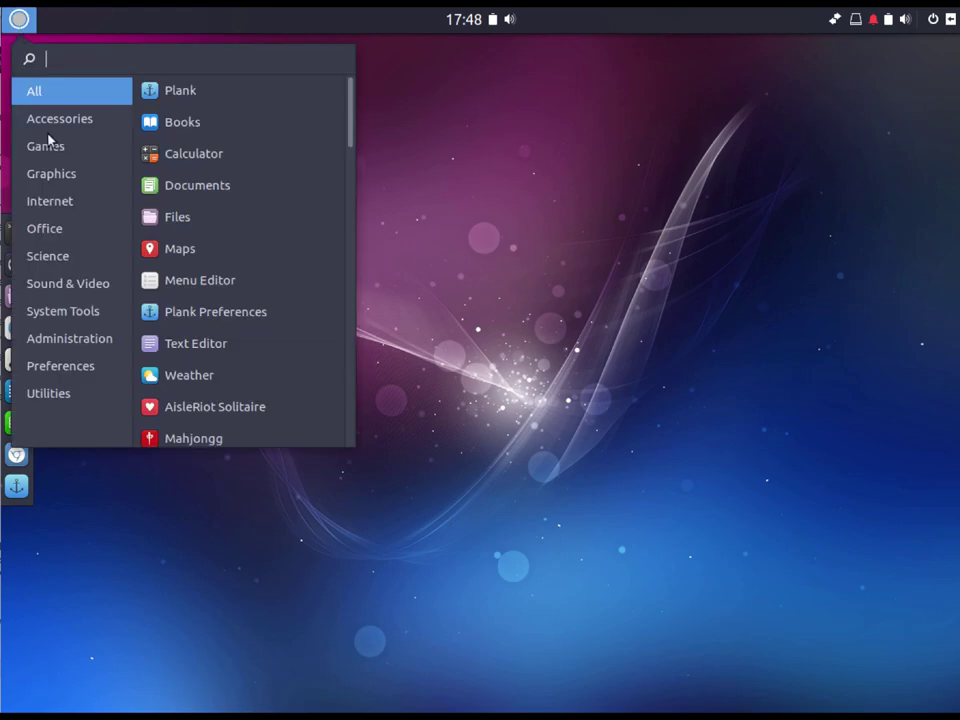
pyautogui.click(171, 508)
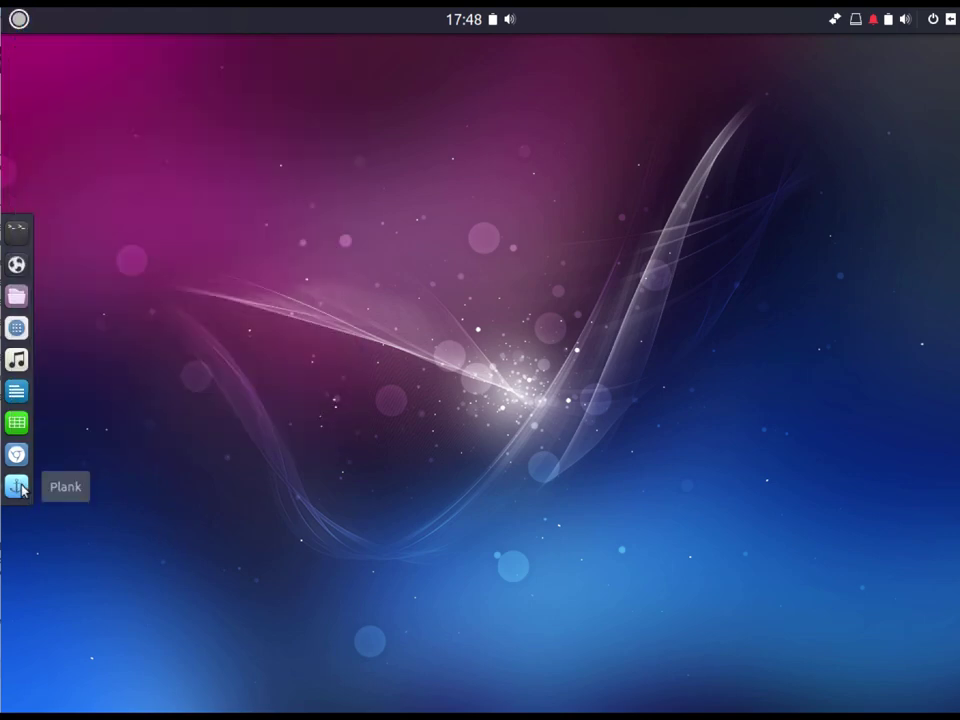
# - Open the Weather application from the Accessories category
pyautogui.click(19, 19)
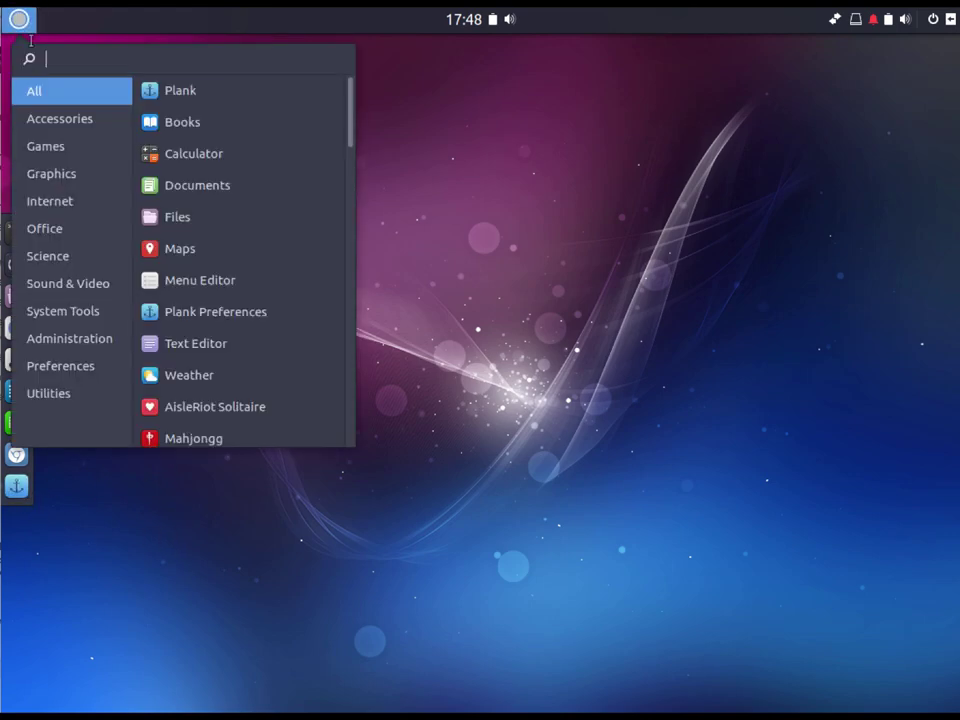
pyautogui.click(58, 128)
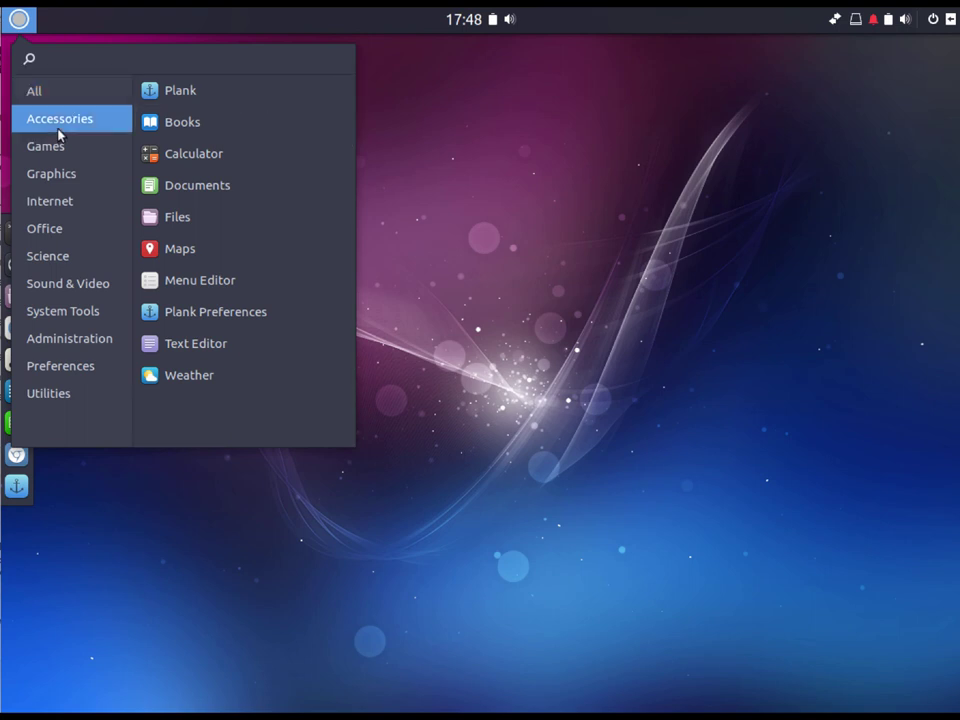
pyautogui.click(195, 384)
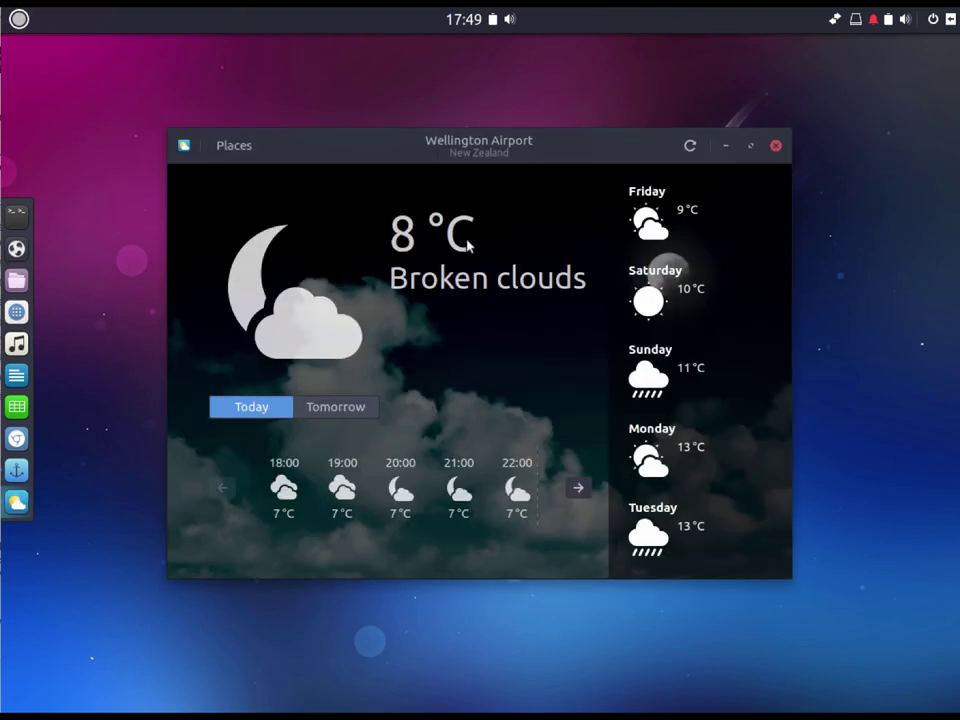
# - Launch Maps from the Accessories category while keeping the Weather window open
pyautogui.click(18, 18)
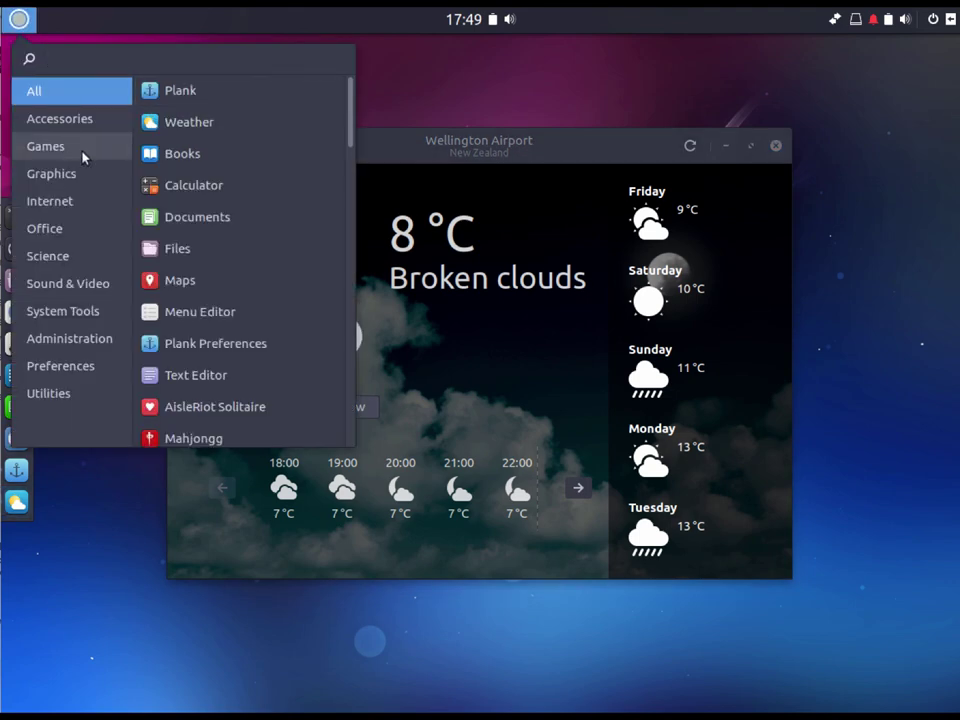
pyautogui.click(77, 118)
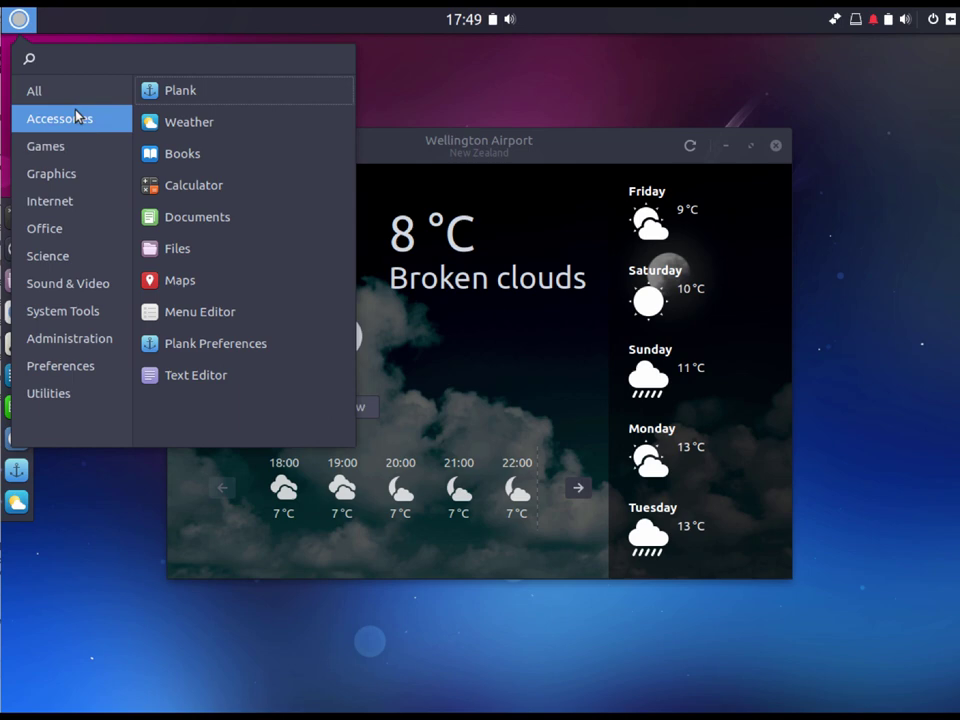
pyautogui.press('Down')
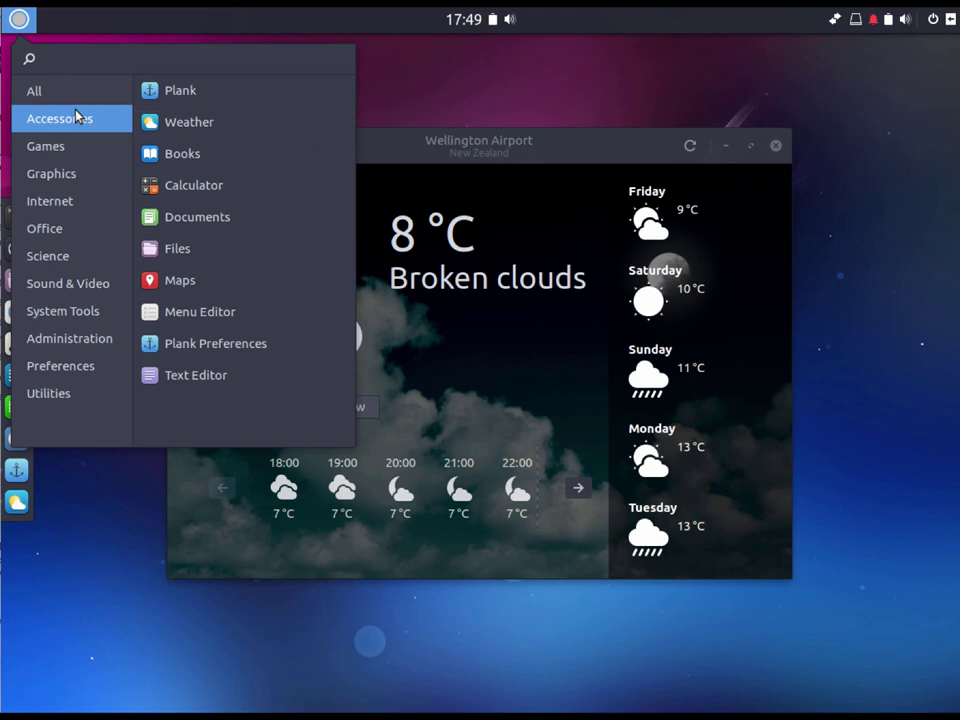
pyautogui.click(152, 285)
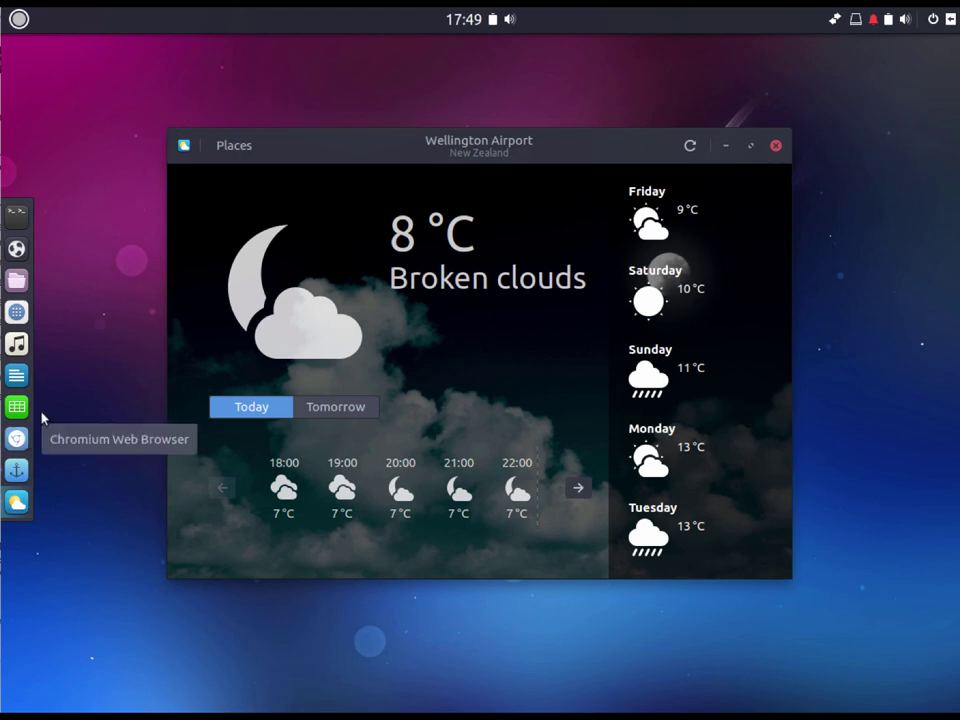
# - Look through the Games, Graphics and Internet categories, open Geary Mail, and cancel its account setup
pyautogui.click(18, 20)
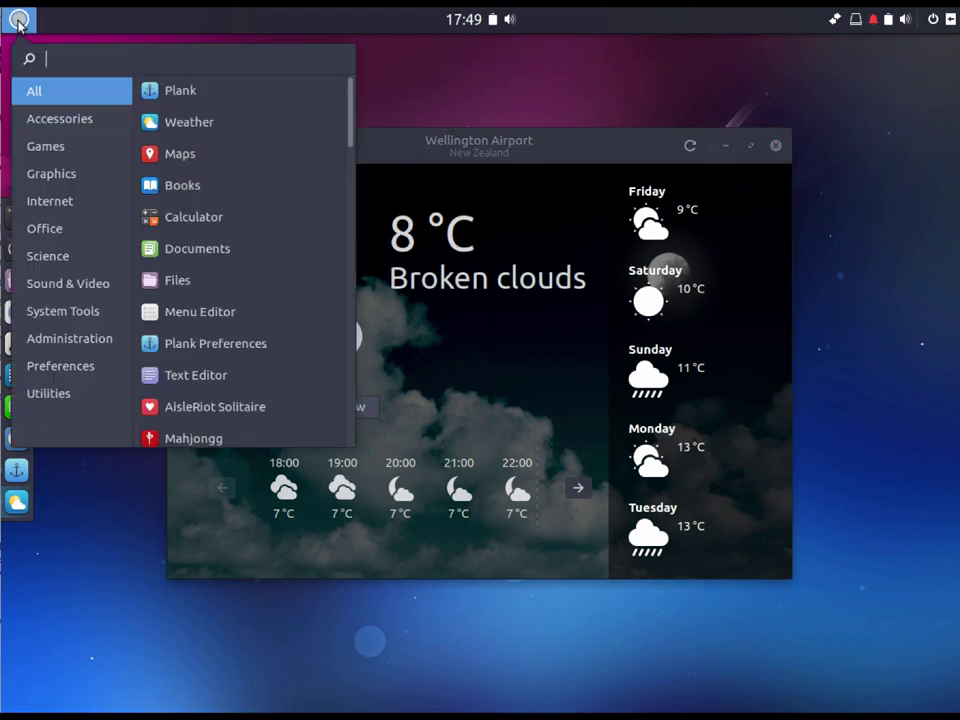
pyautogui.click(66, 148)
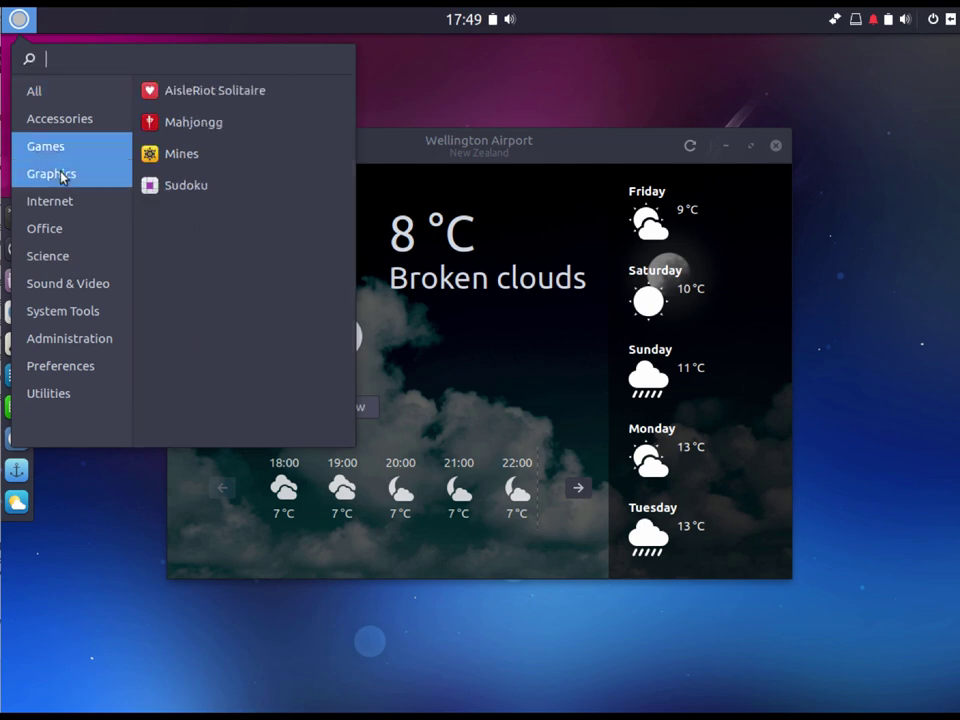
pyautogui.click(64, 173)
pyautogui.click(62, 201)
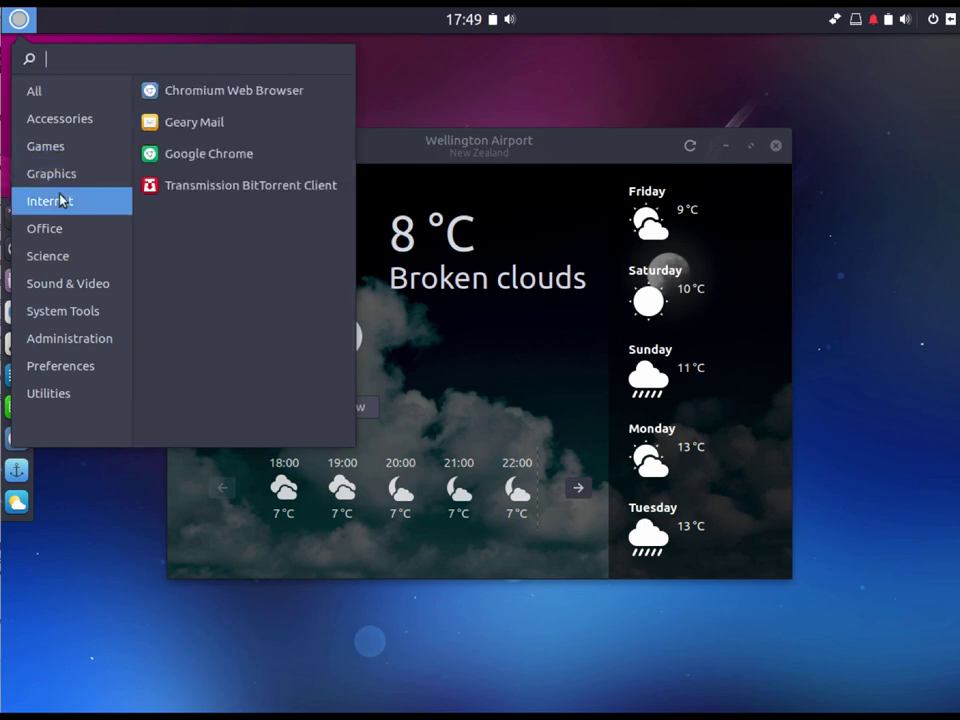
pyautogui.click(170, 128)
pyautogui.click(20, 20)
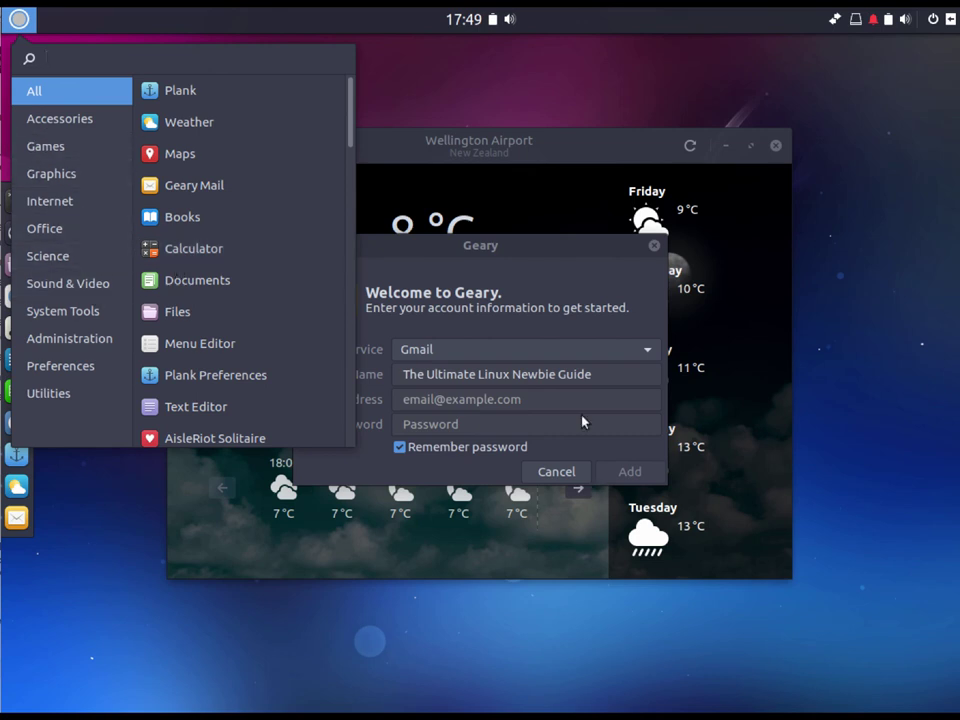
pyautogui.click(578, 318)
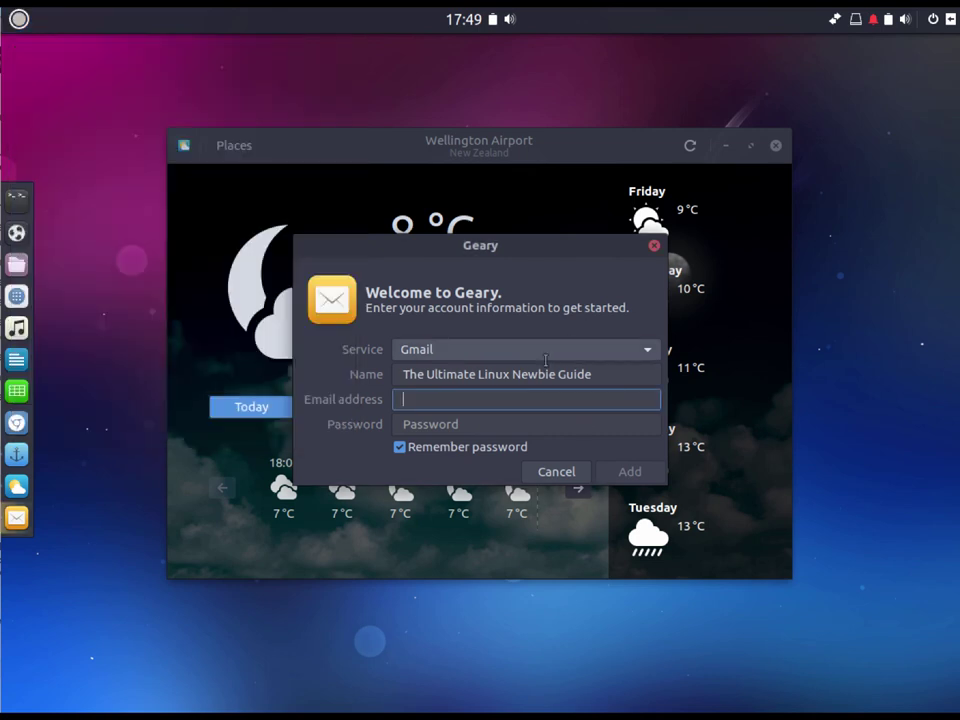
pyautogui.click(566, 477)
# - Start Google Chrome from the Internet category, accept its preselected first-run options, and minimize the browser window
pyautogui.click(19, 19)
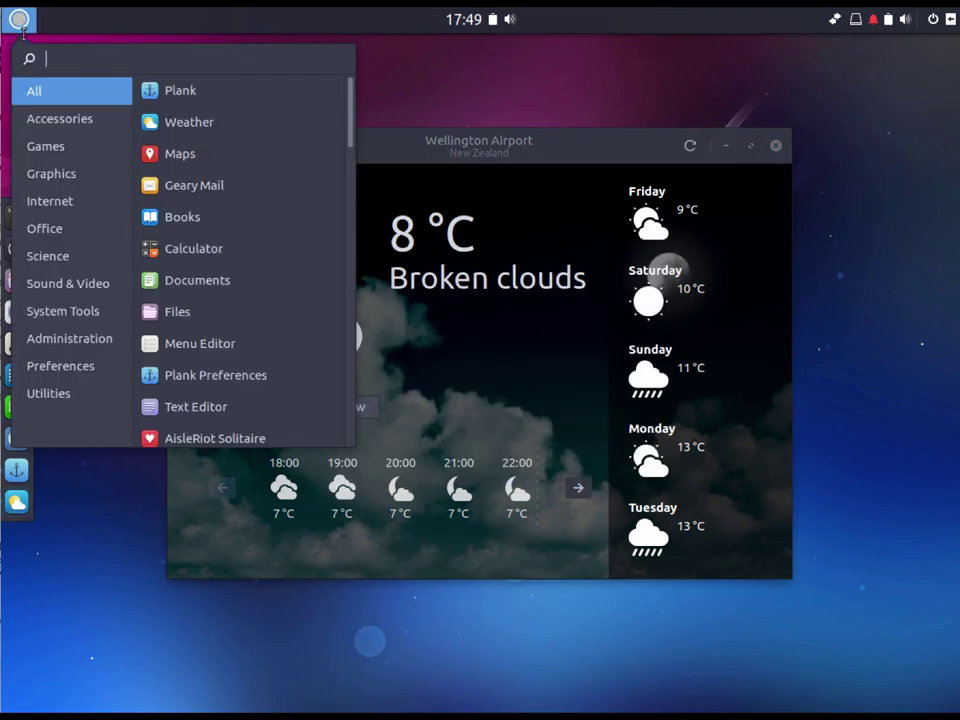
pyautogui.click(50, 183)
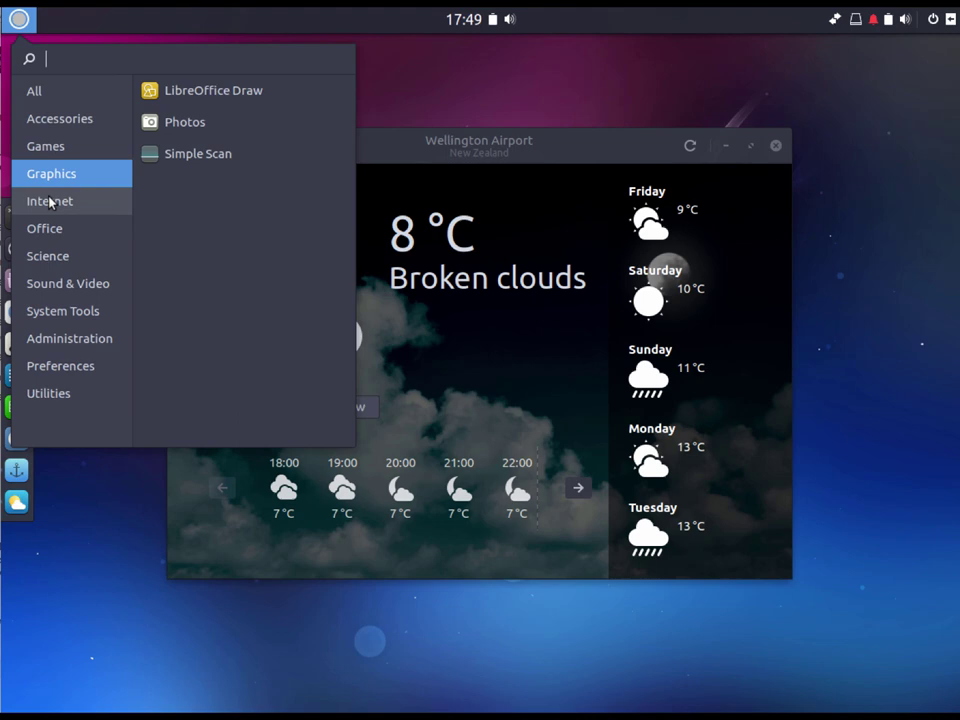
pyautogui.click(49, 203)
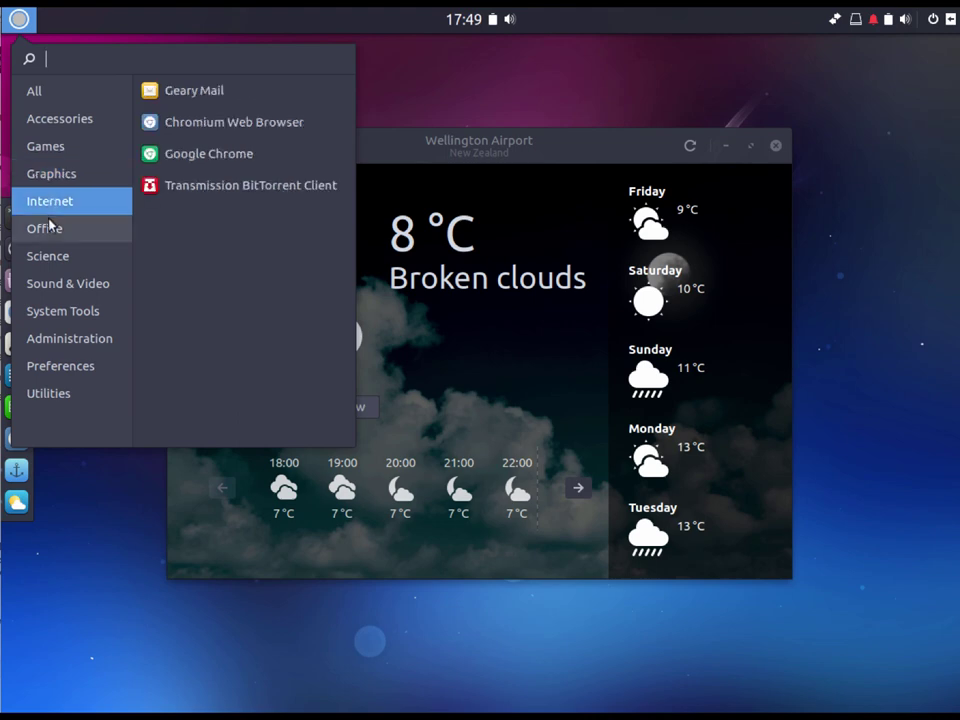
pyautogui.click(180, 154)
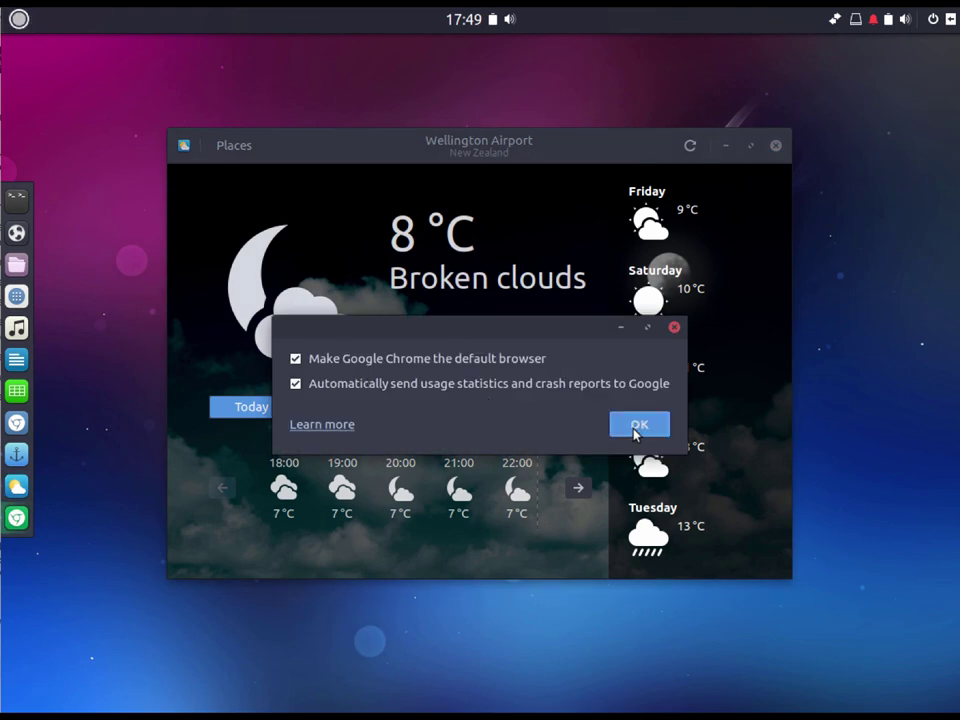
pyautogui.press('Return')
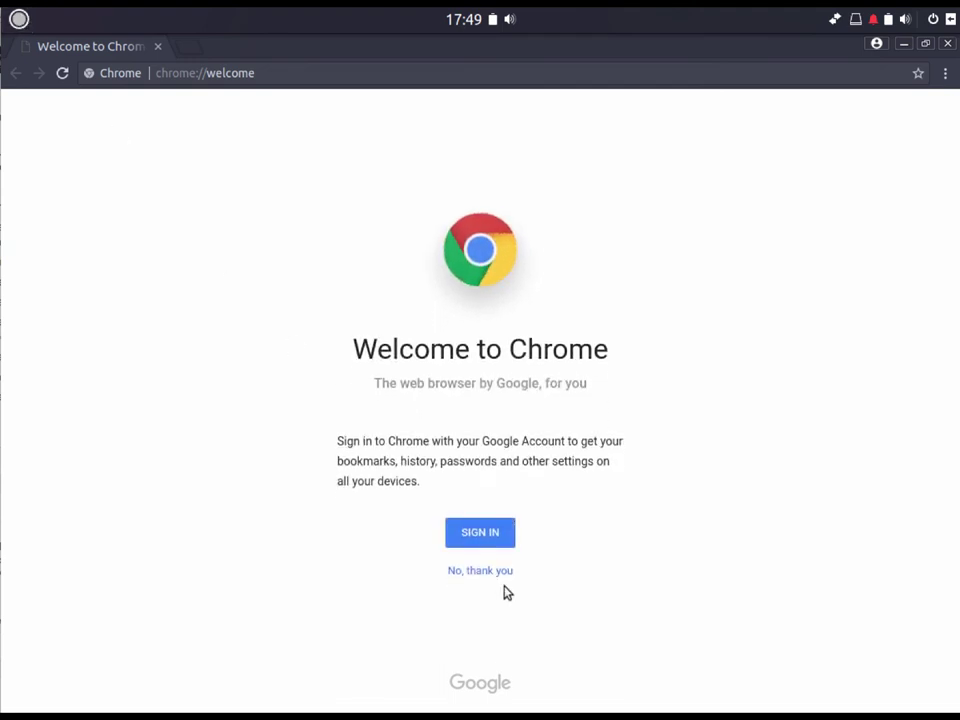
pyautogui.click(903, 43)
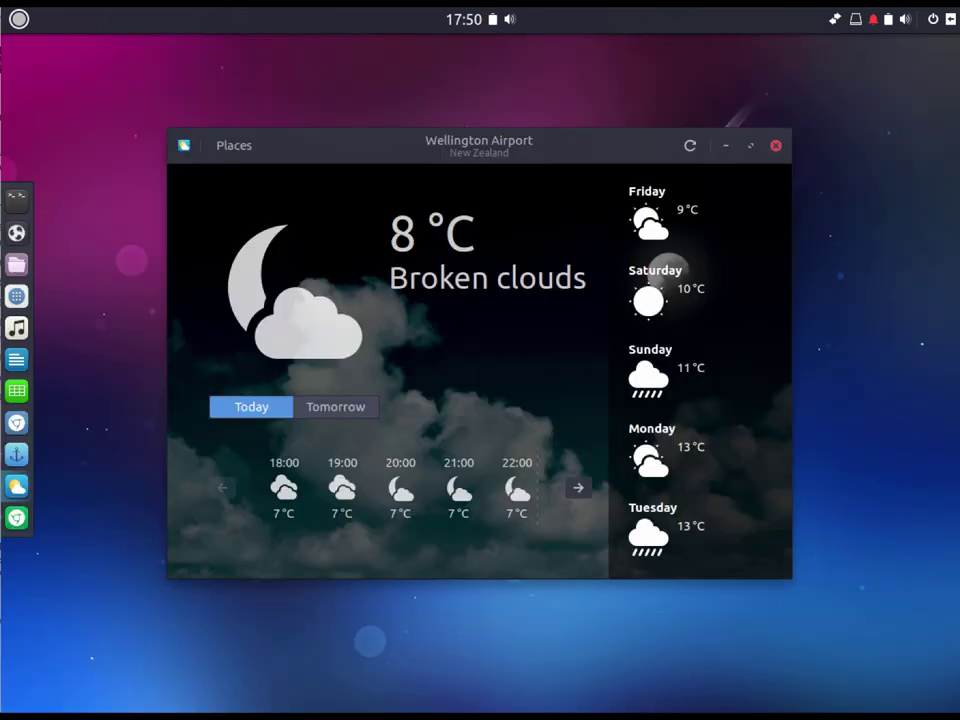
# - Look through the Office and Science categories and launch GNOME MPV from Sound & Video
pyautogui.click(19, 19)
pyautogui.click(57, 232)
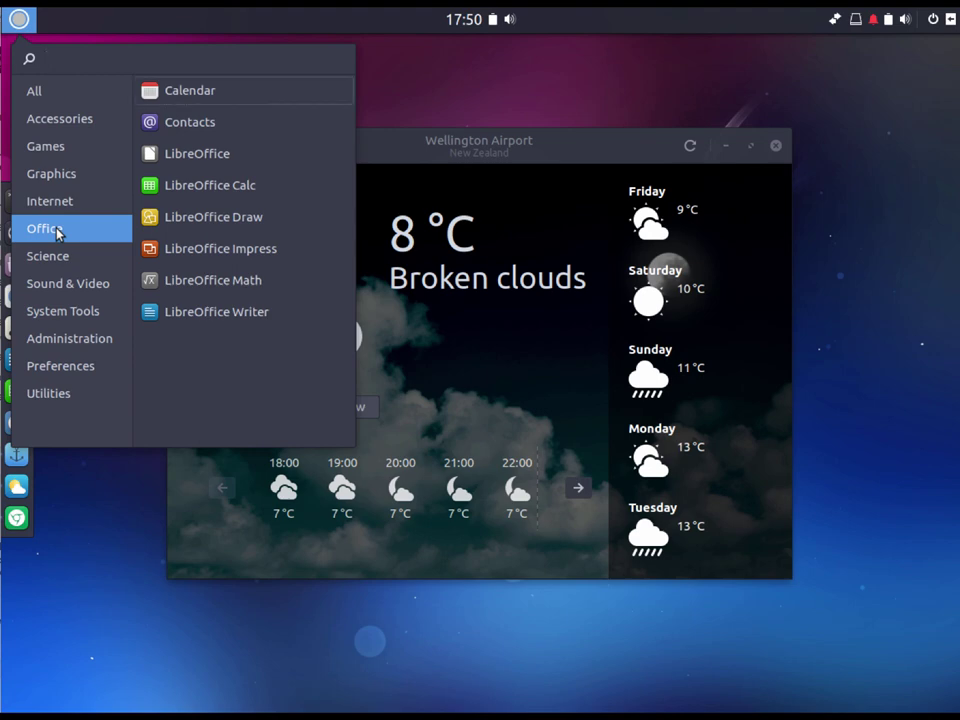
pyautogui.click(54, 256)
pyautogui.click(54, 276)
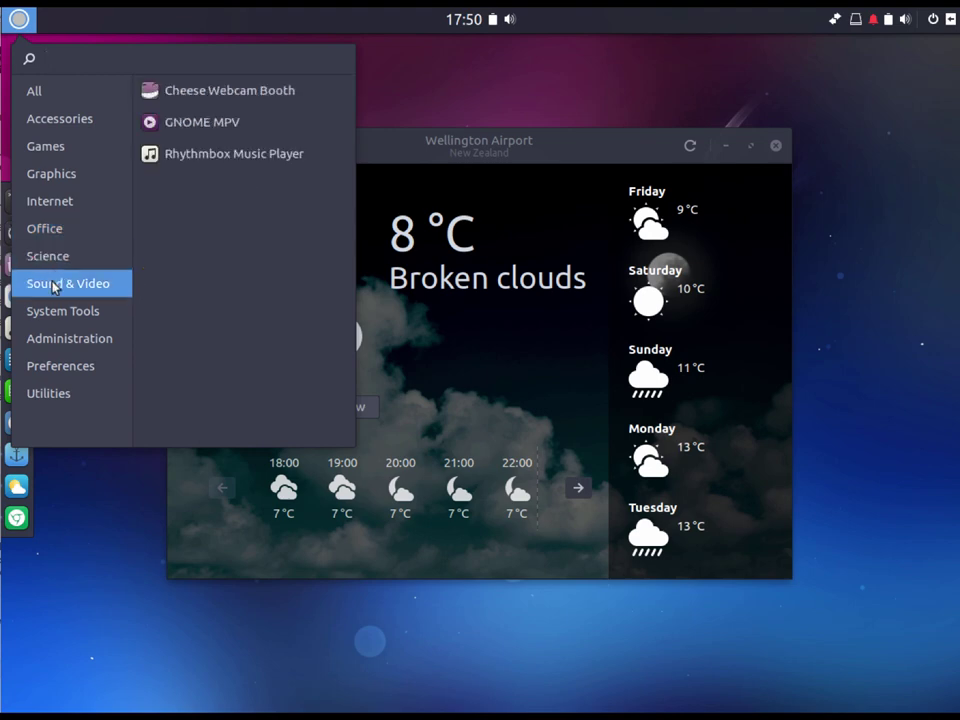
pyautogui.click(205, 125)
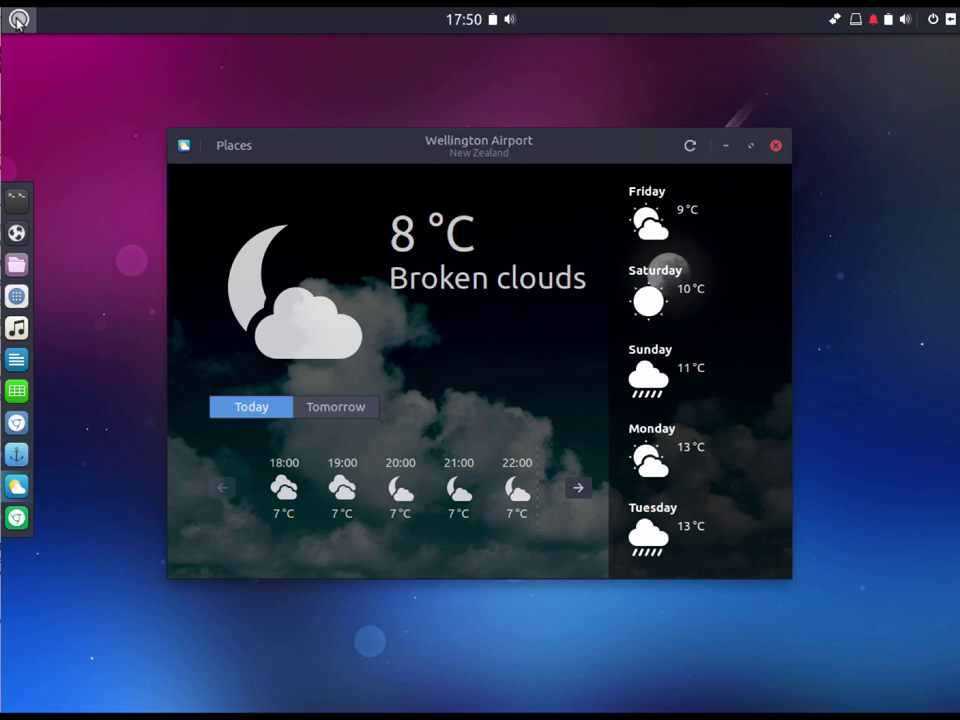
# - Browse the System Tools, Administration, Preferences and Utilities categories of the Budgie Menu and close it
pyautogui.click(18, 20)
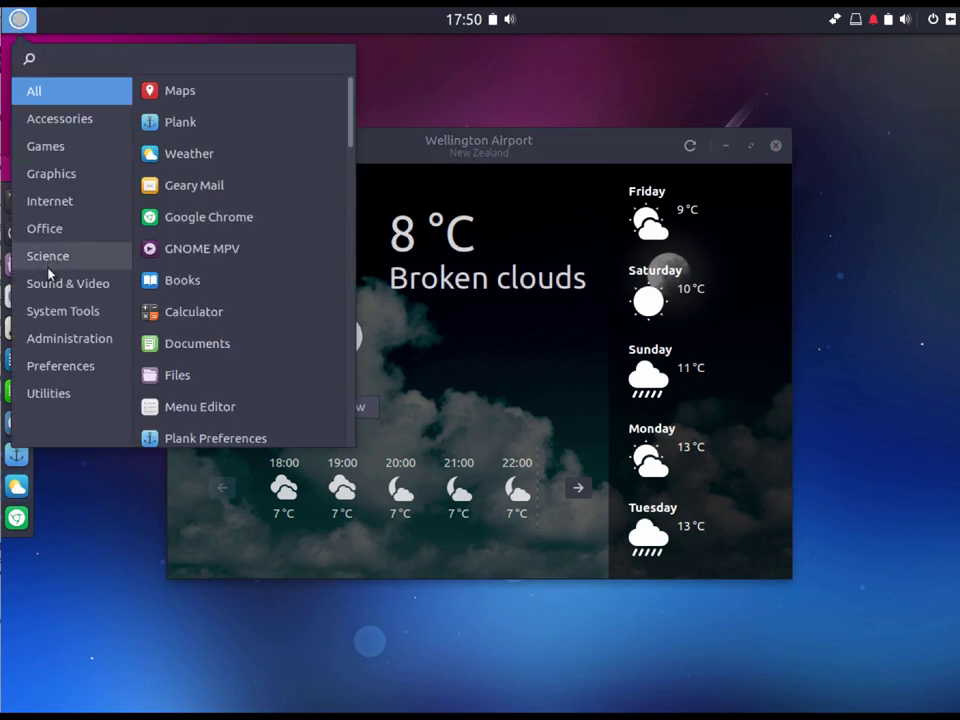
pyautogui.click(44, 313)
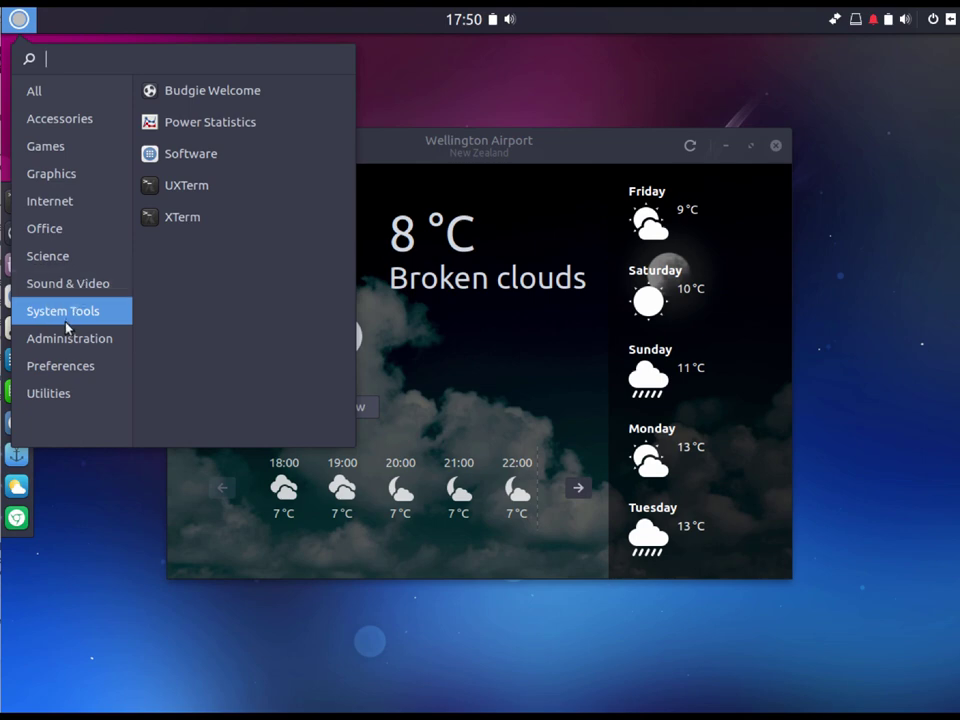
pyautogui.click(68, 340)
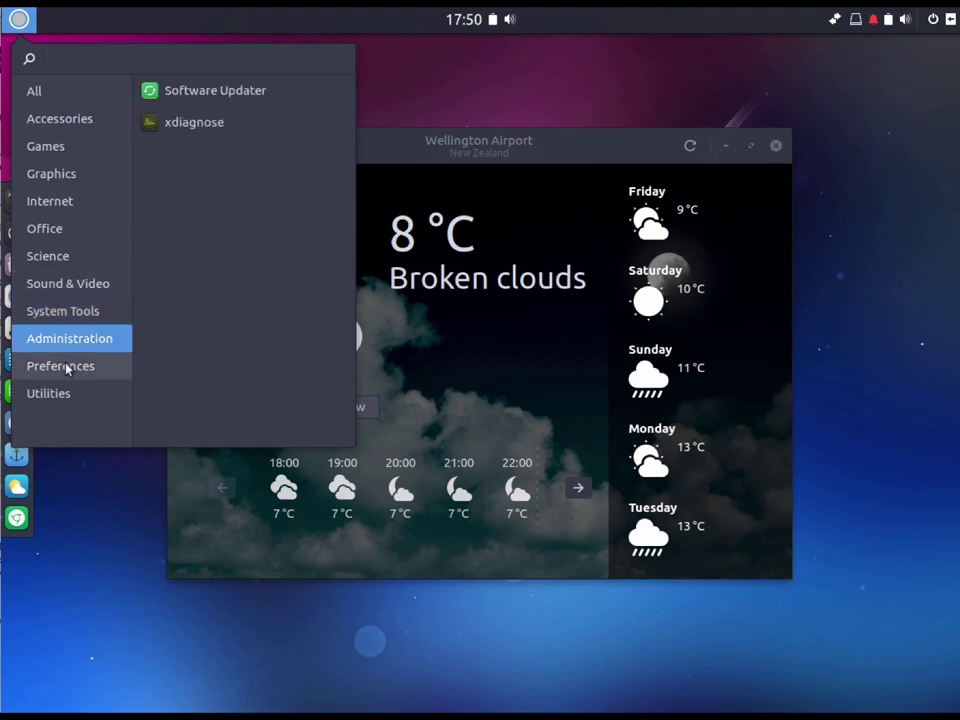
pyautogui.click(66, 370)
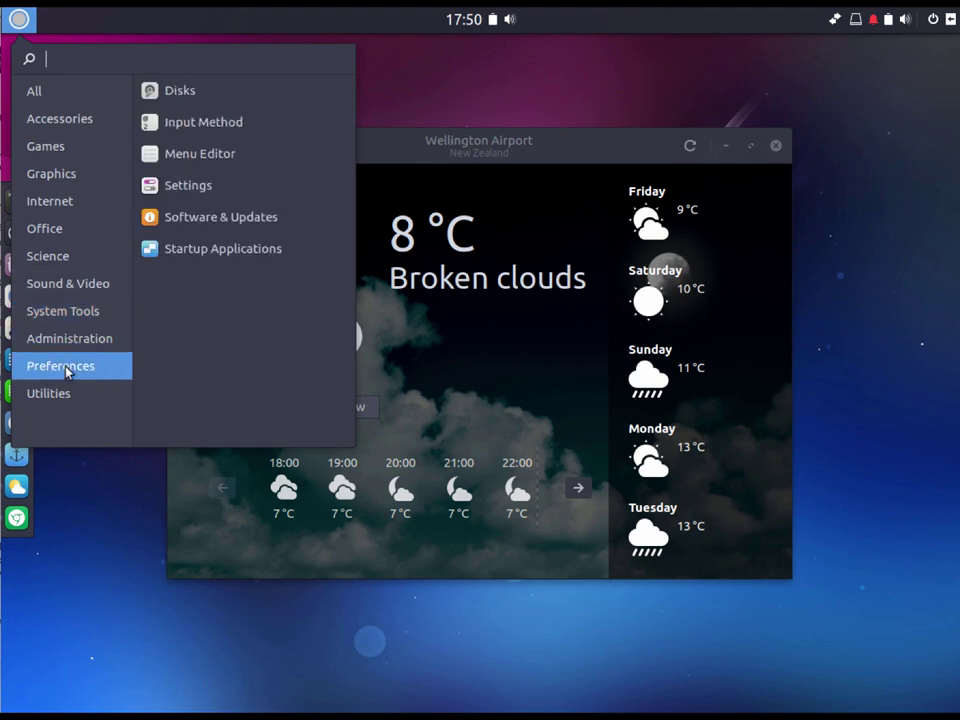
pyautogui.click(65, 393)
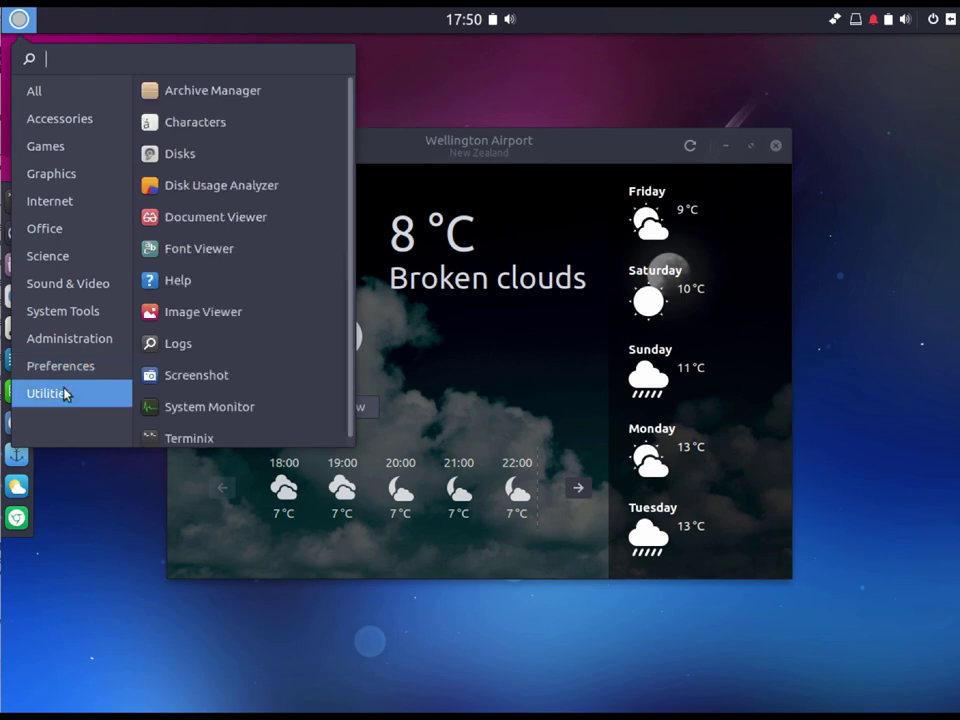
pyautogui.scroll(-1, 208, 344)
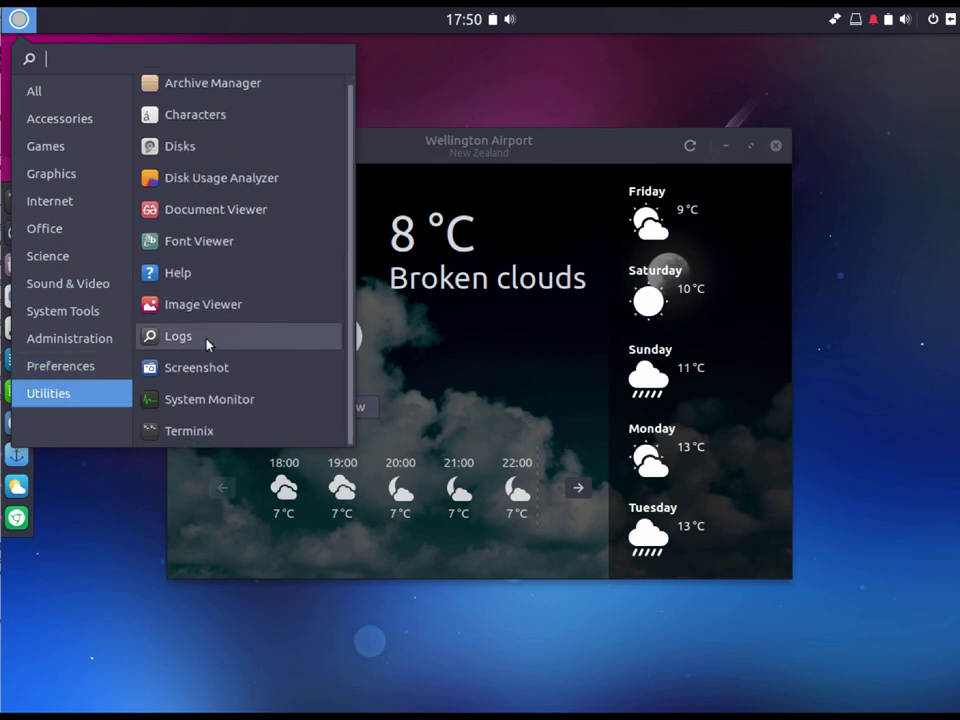
pyautogui.click(490, 50)
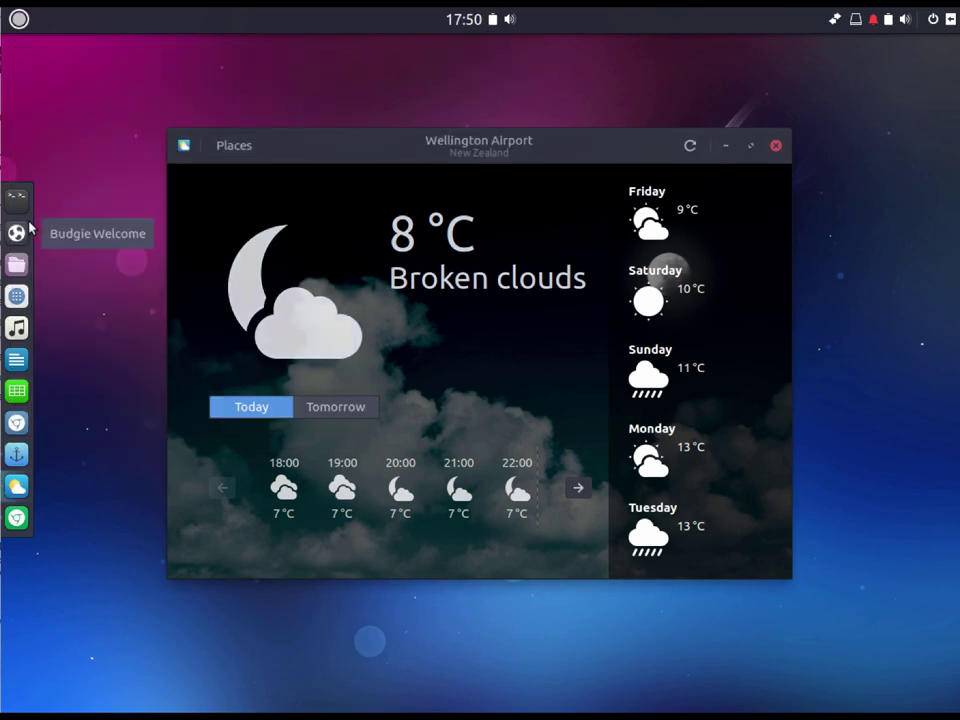
# - Open a new Terminix terminal and close the Weather window behind it
pyautogui.hotkey('ctrl', 'alt', 't')
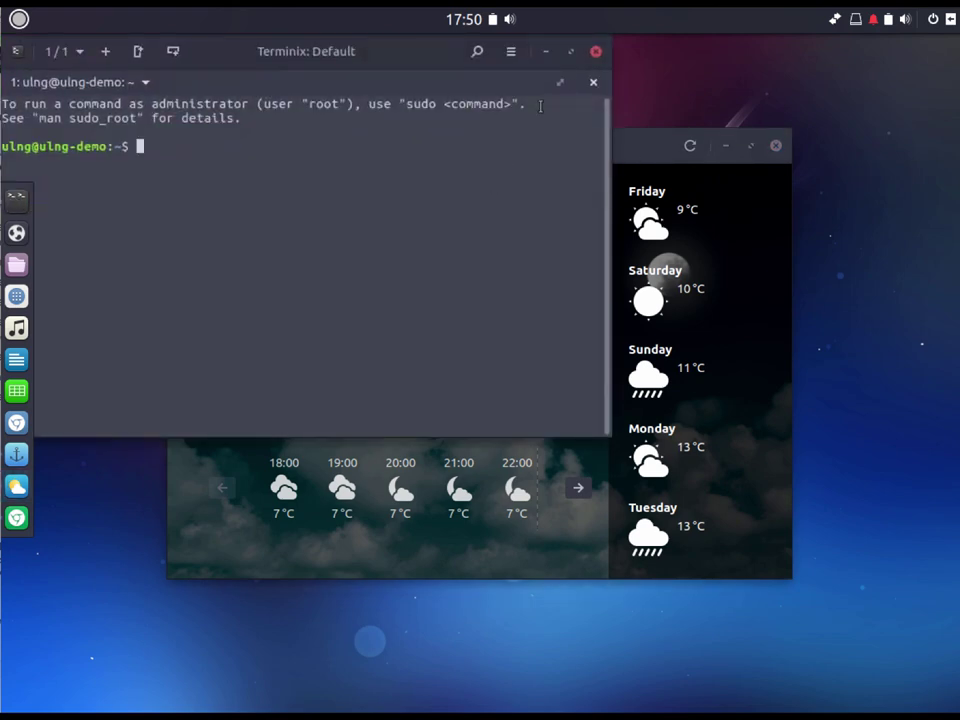
pyautogui.click(775, 145)
# - Run clear ; echo "Thanks for watching!" in the terminal and maximize its window
pyautogui.write('clea')
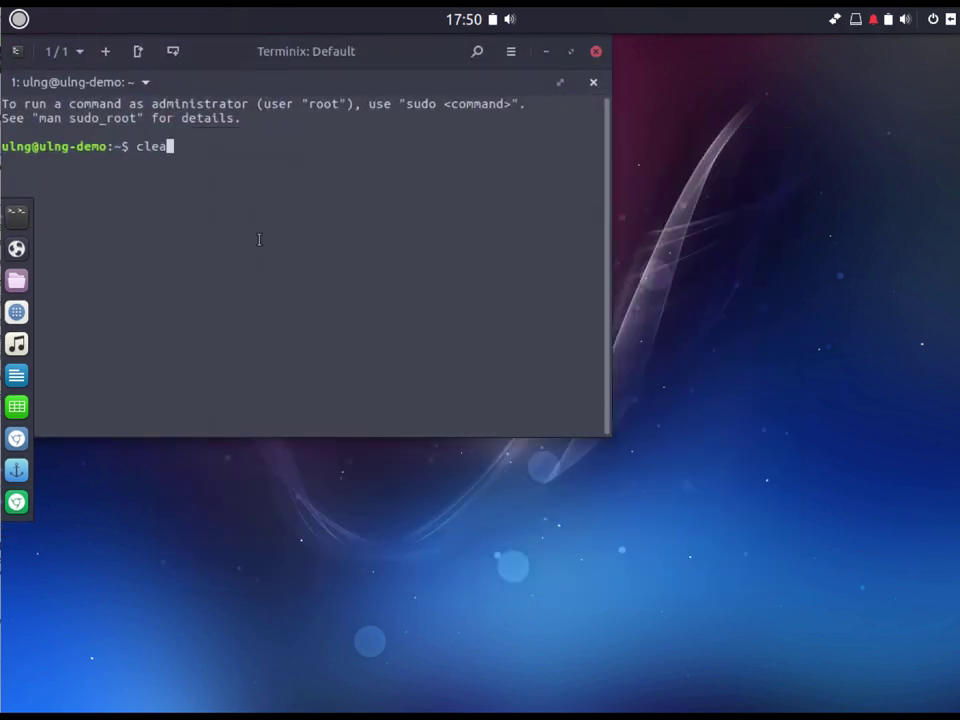
pyautogui.write('r ; echo "Thanks for wa')
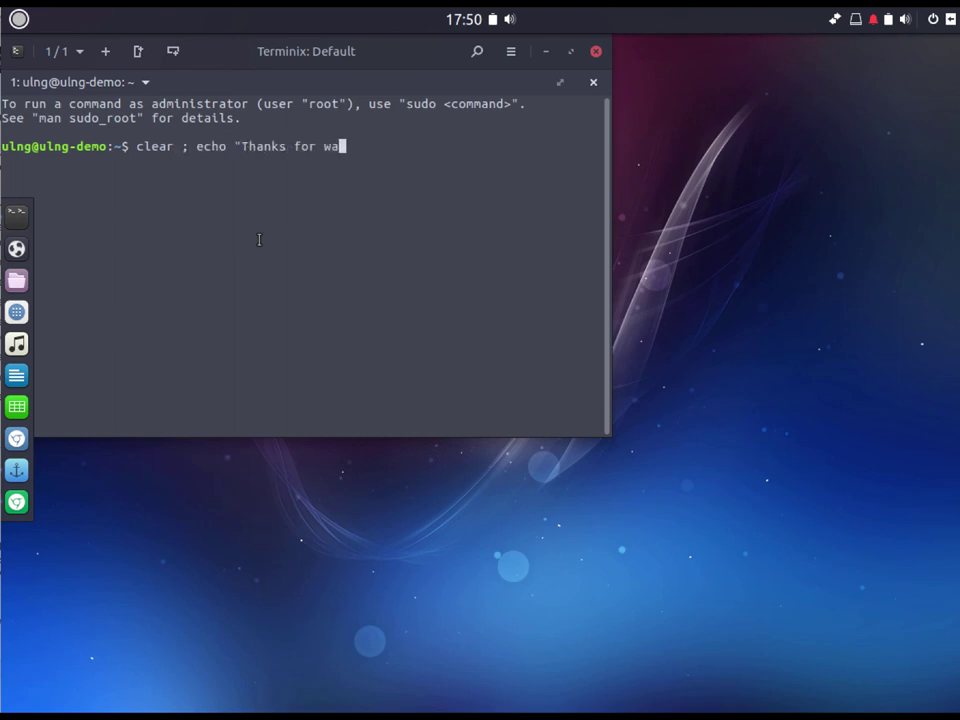
pyautogui.write('tching!"')
pyautogui.press('Return')
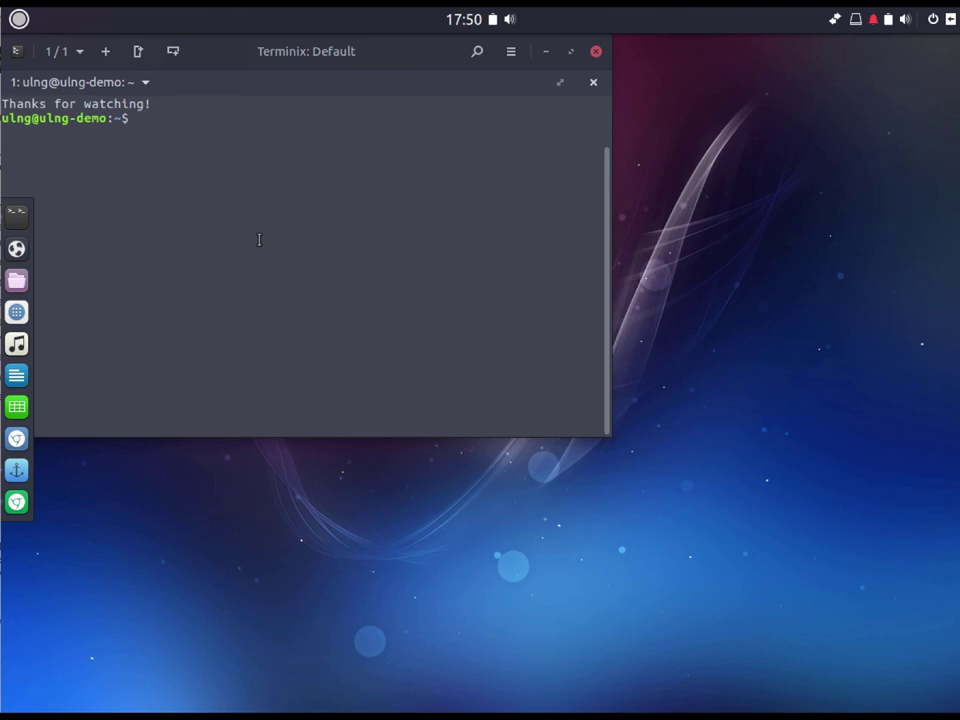
pyautogui.moveTo(257, 58); pyautogui.dragTo(510, 266)
pyautogui.doubleClick(508, 264)
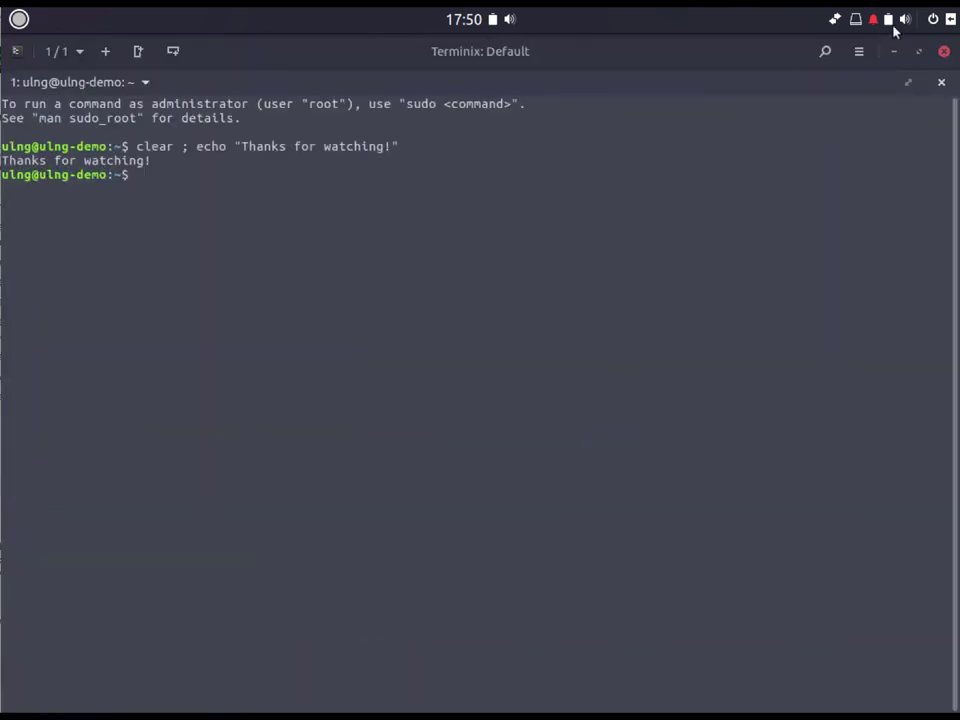
# - View the Applets section of the Raven sidebar, hide it, and reopen it beside the terminal
pyautogui.click(950, 20)
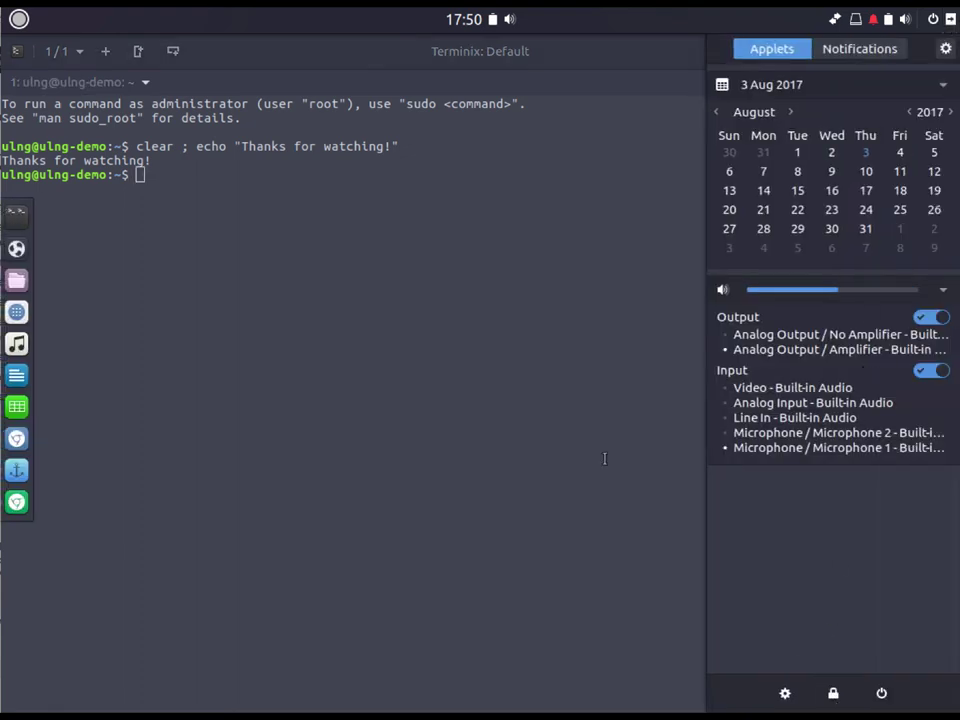
pyautogui.click(565, 418)
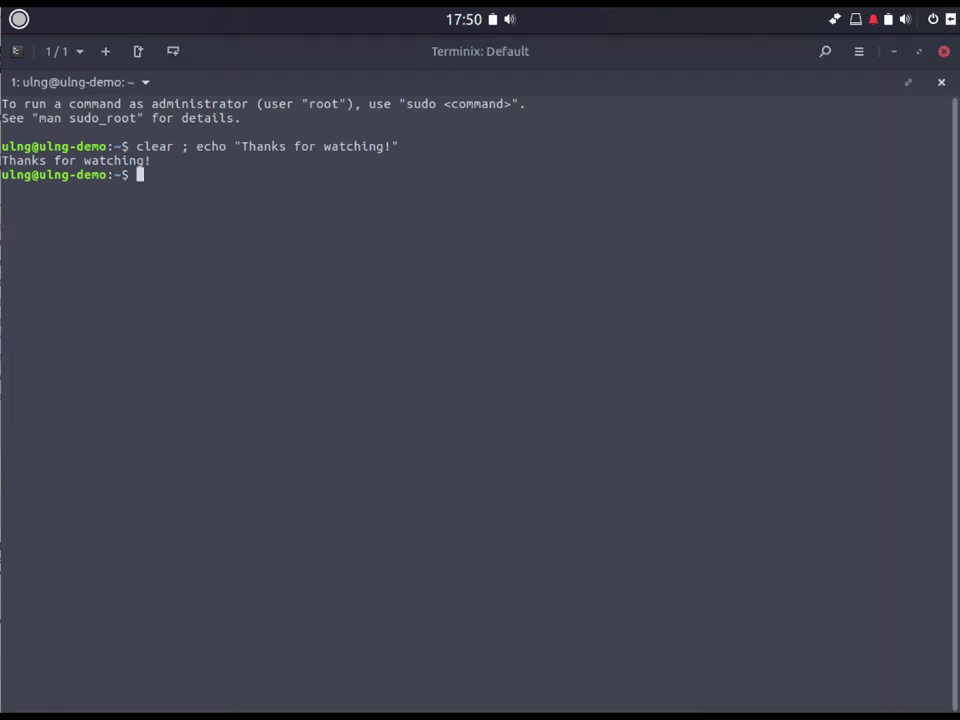
pyautogui.click(950, 18)
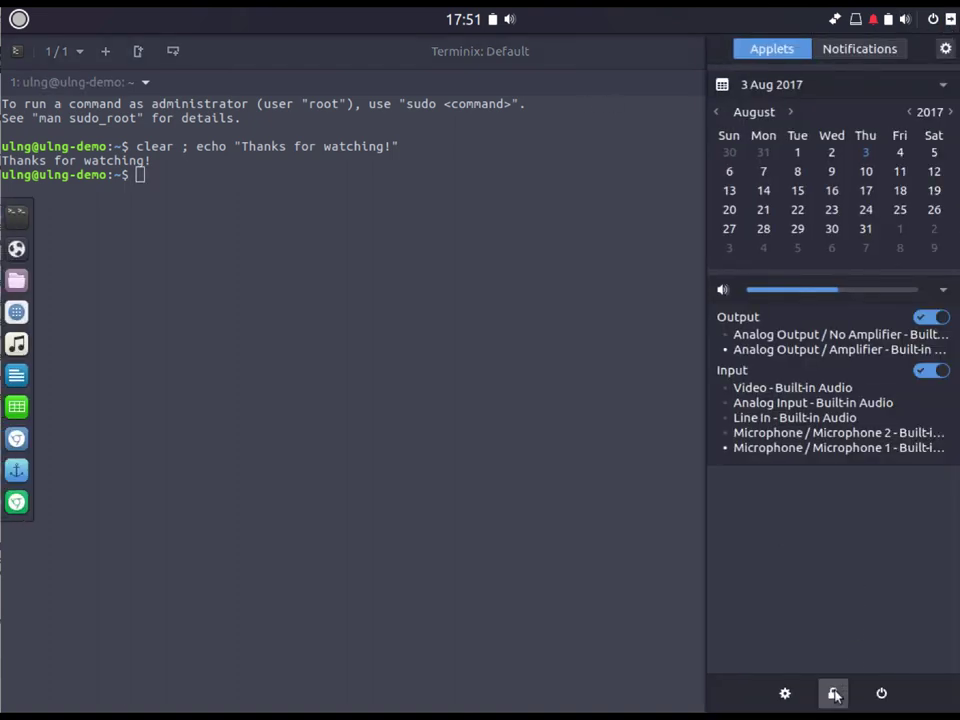